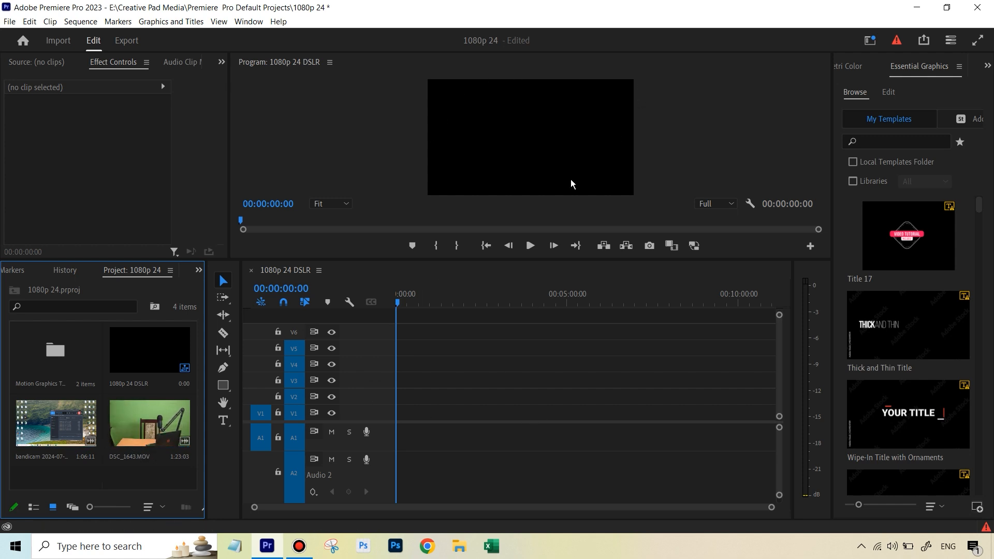
# Step: Add the DSC_1643.MOV clip to the sequence timeline, keeping the existing sequence settings
pyautogui.moveTo(149, 414); pyautogui.dragTo(434, 410)
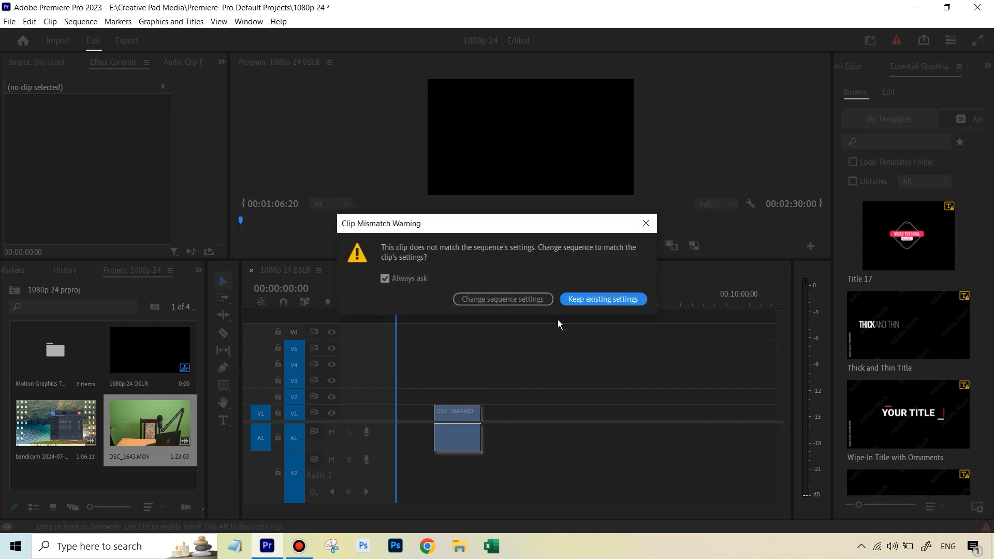
pyautogui.click(604, 300)
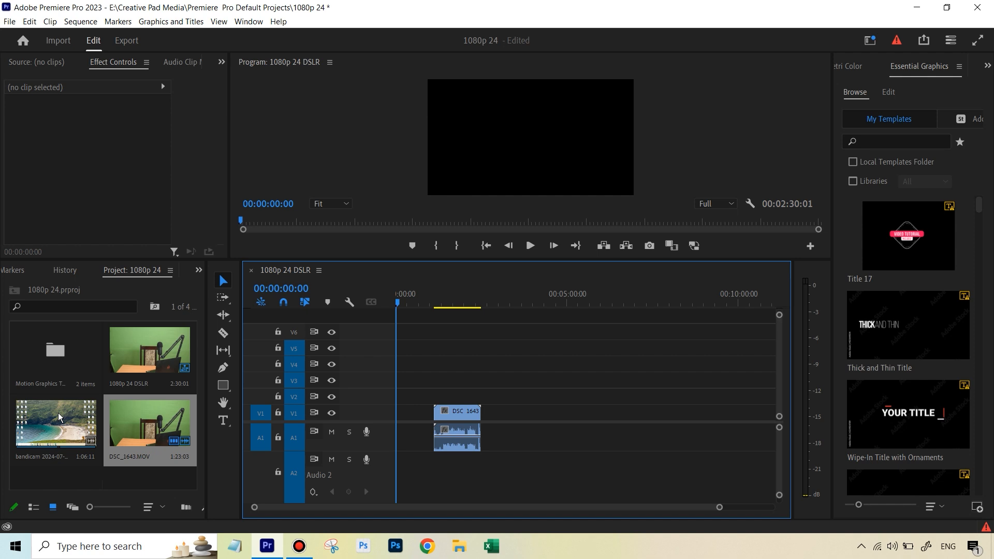
# Step: Add the bandicam recording to the timeline after DSC_1643.MOV and enlarge the audio track height
pyautogui.moveTo(62, 431); pyautogui.dragTo(543, 434)
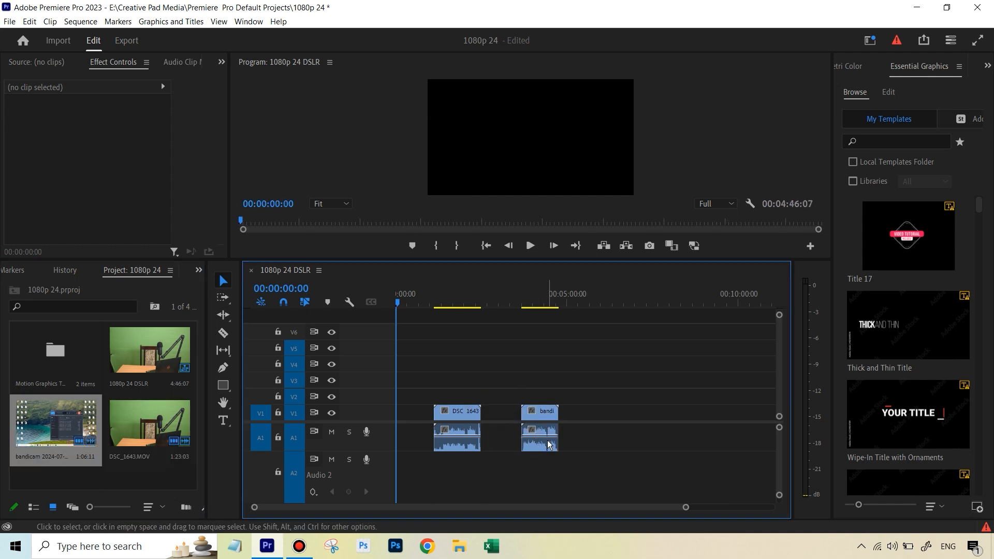
pyautogui.click(454, 299)
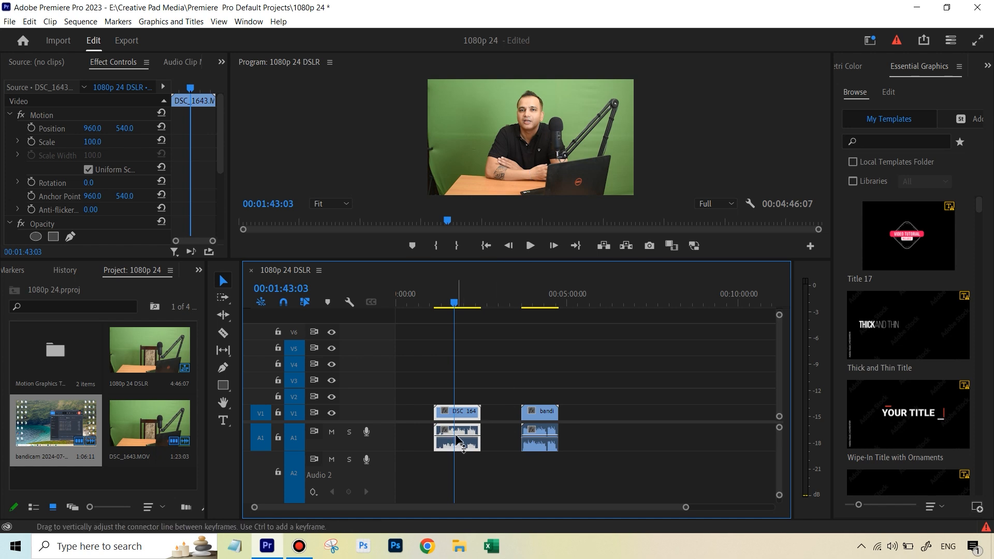
pyautogui.moveTo(389, 451); pyautogui.dragTo(383, 484)
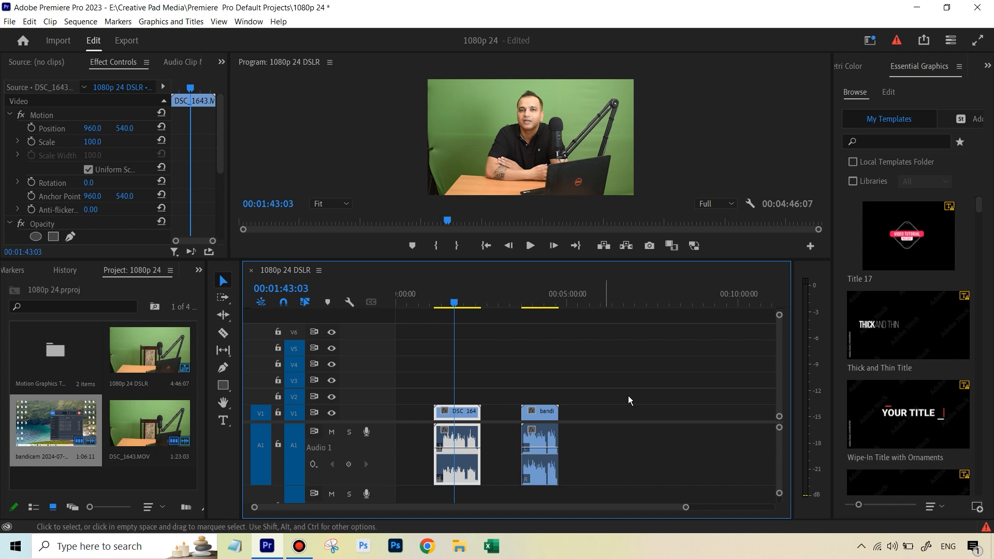
pyautogui.moveTo(687, 508); pyautogui.dragTo(566, 508)
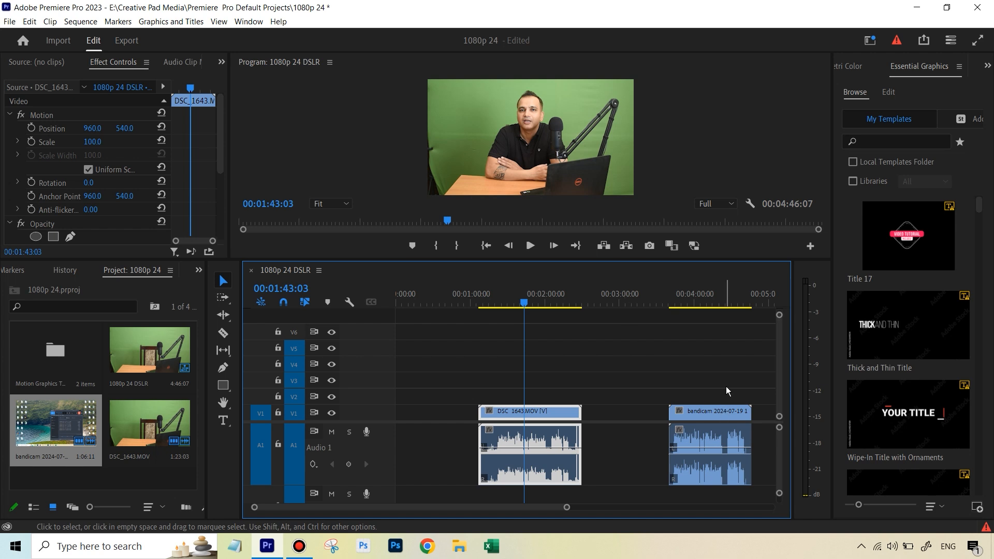
# Step: Scrub the playhead across both clips to preview their content
pyautogui.click(710, 396)
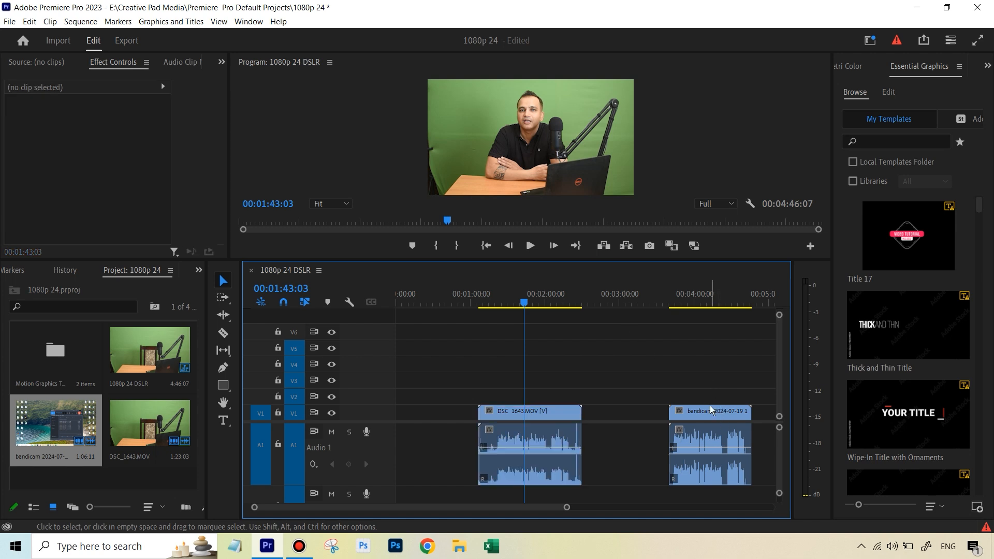
pyautogui.click(710, 307)
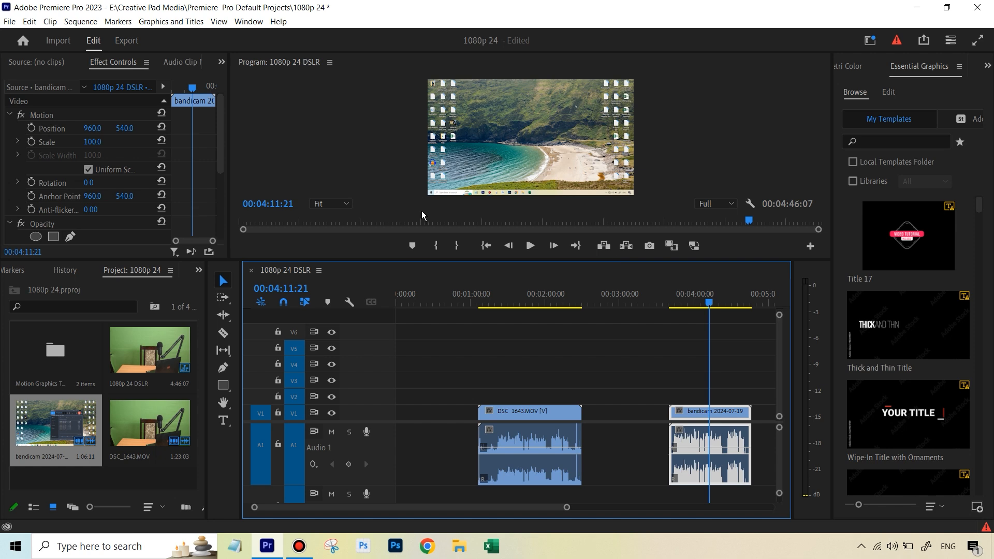
pyautogui.click(529, 298)
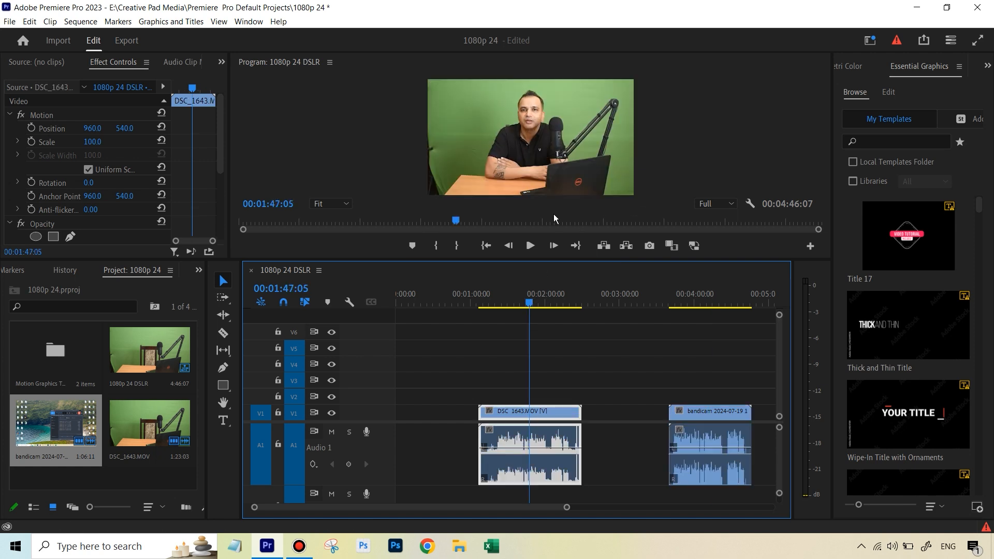
pyautogui.click(702, 303)
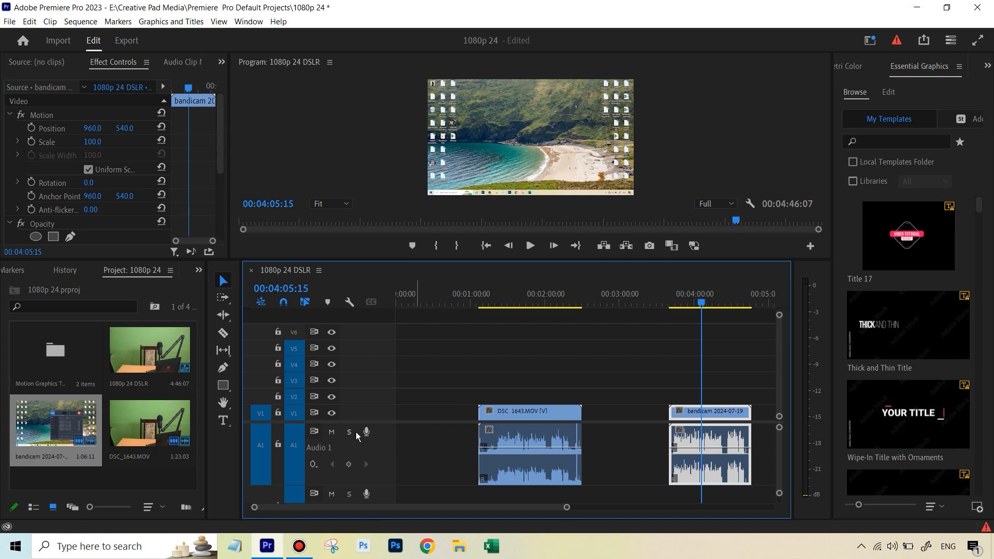
pyautogui.click(727, 391)
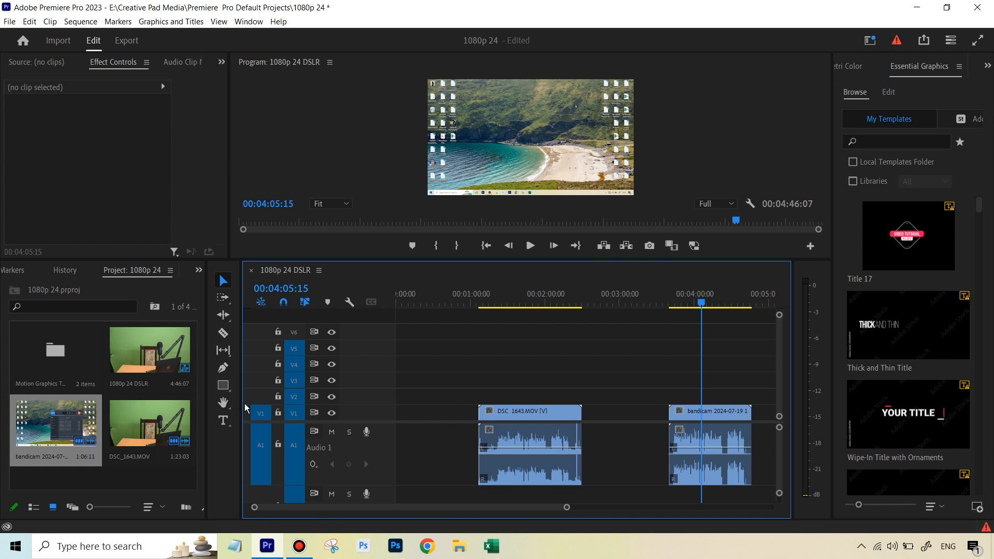
# Step: Unlink the bandicam clip's audio from its video and delete the bandicam video
pyautogui.click(712, 445)
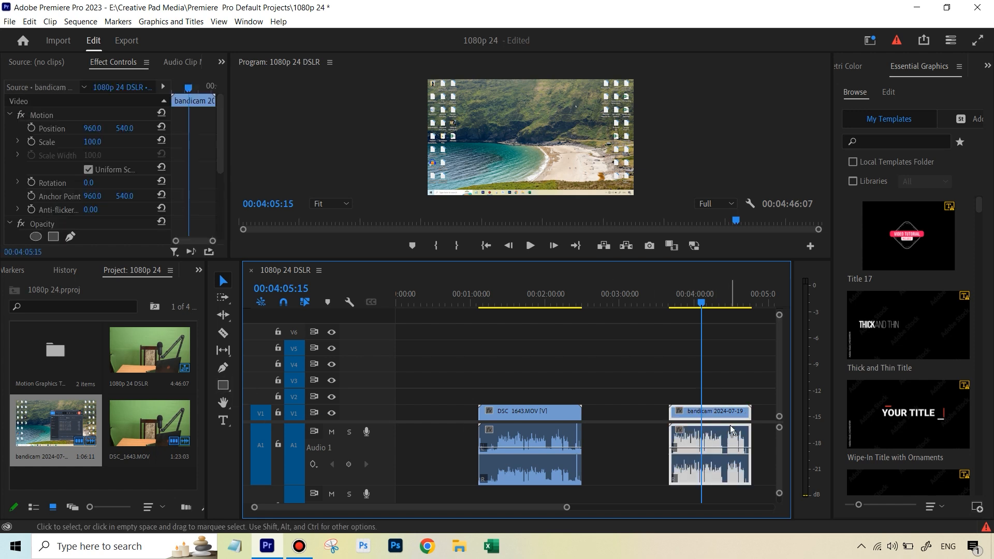
pyautogui.rightClick(730, 451)
pyautogui.click(761, 214)
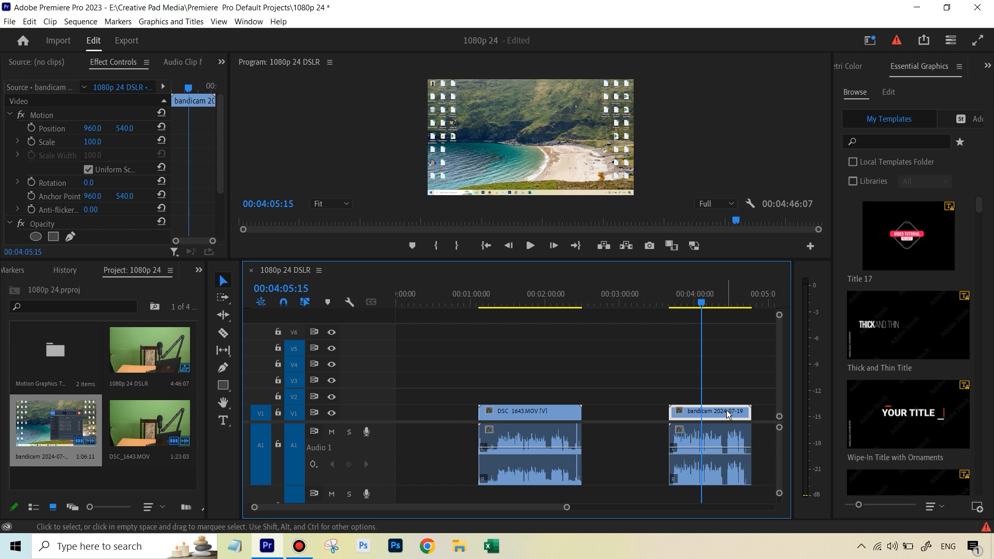
pyautogui.press('Delete')
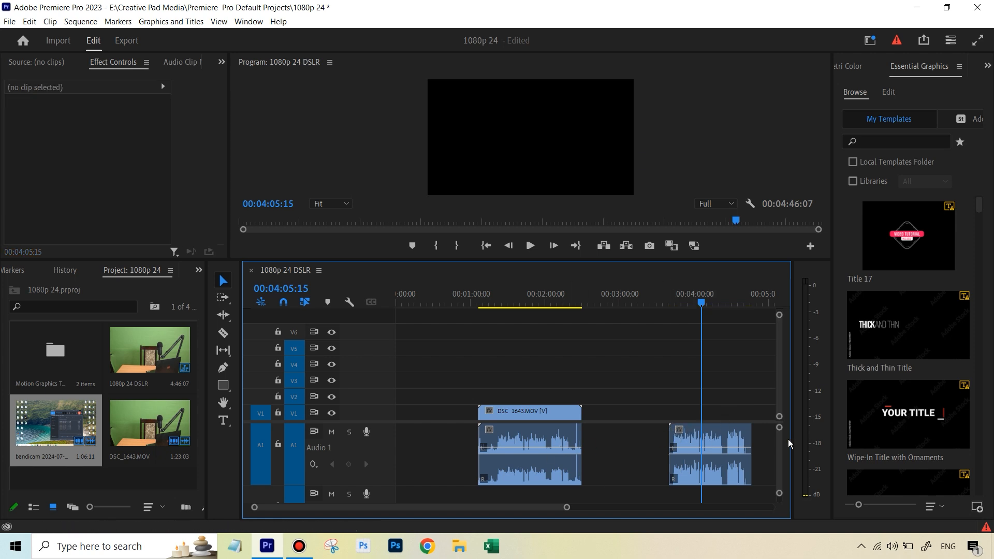
# Step: Move the bandicam audio onto track A2 beneath the DSC_1643.MOV clip
pyautogui.moveTo(696, 456); pyautogui.dragTo(506, 494)
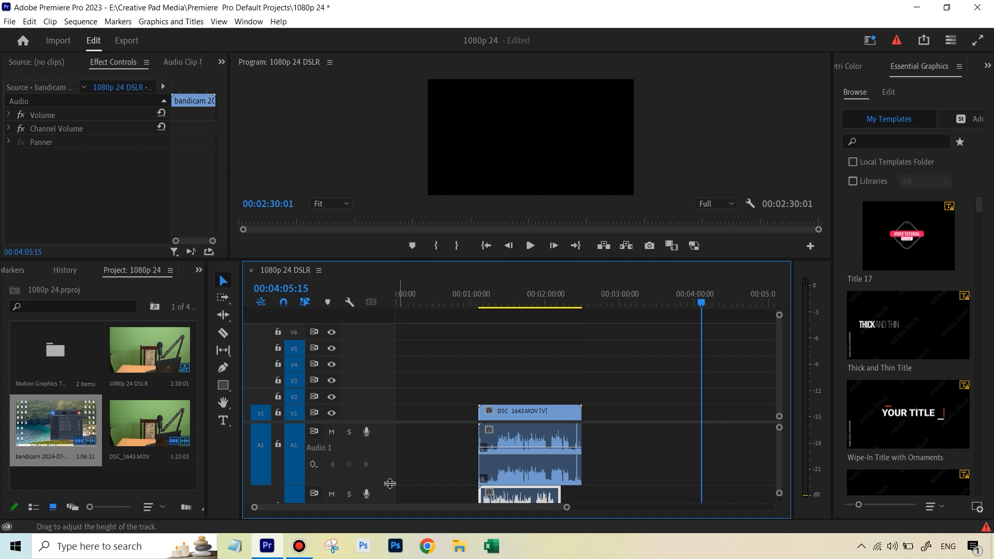
pyautogui.moveTo(390, 483); pyautogui.dragTo(391, 468)
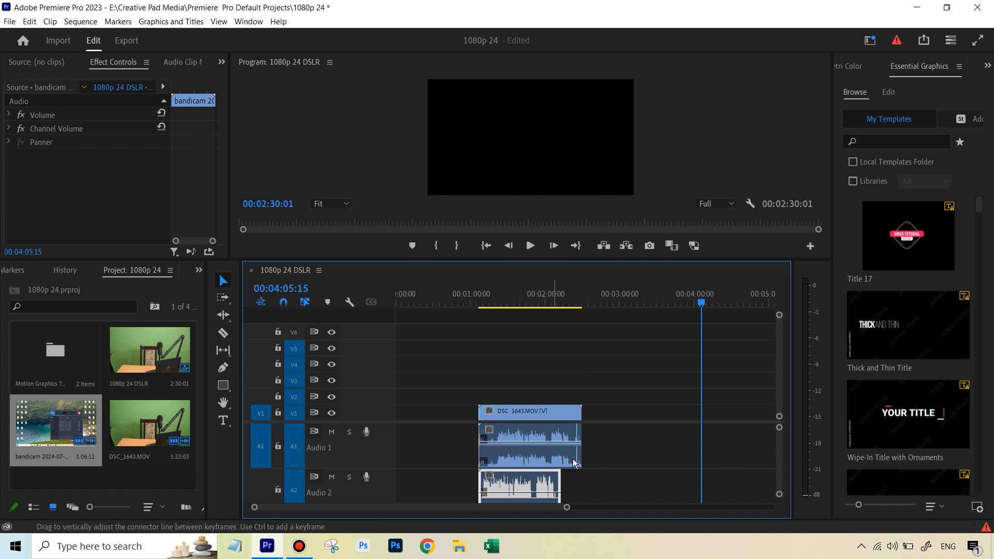
pyautogui.click(625, 490)
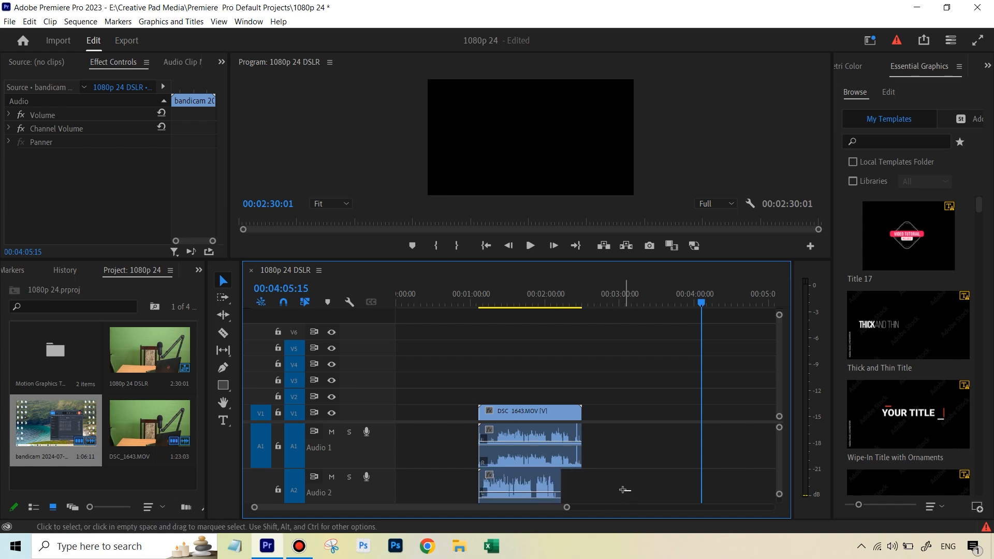
# Step: Select both clips and synchronize them using their audio
pyautogui.moveTo(625, 490); pyautogui.dragTo(529, 402)
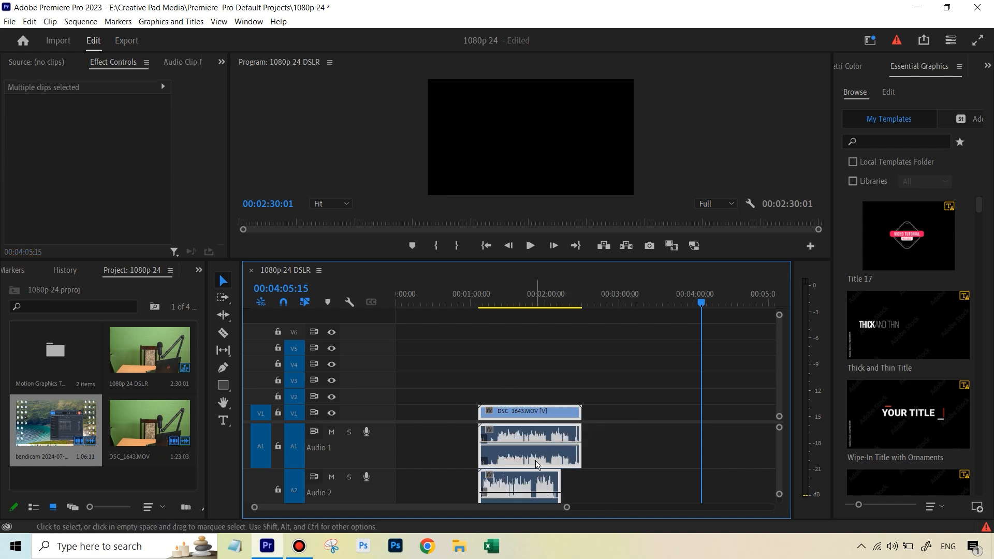
pyautogui.rightClick(524, 409)
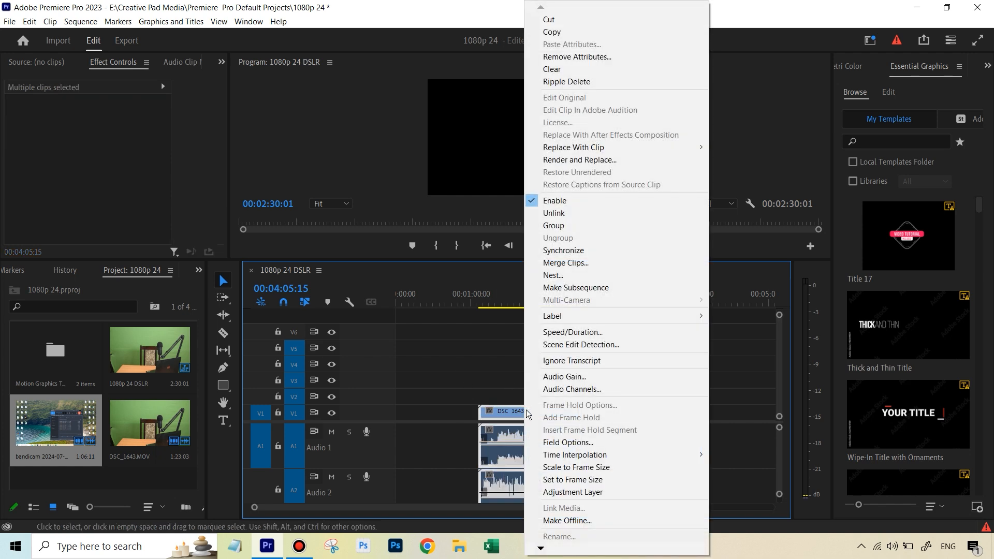
pyautogui.click(568, 252)
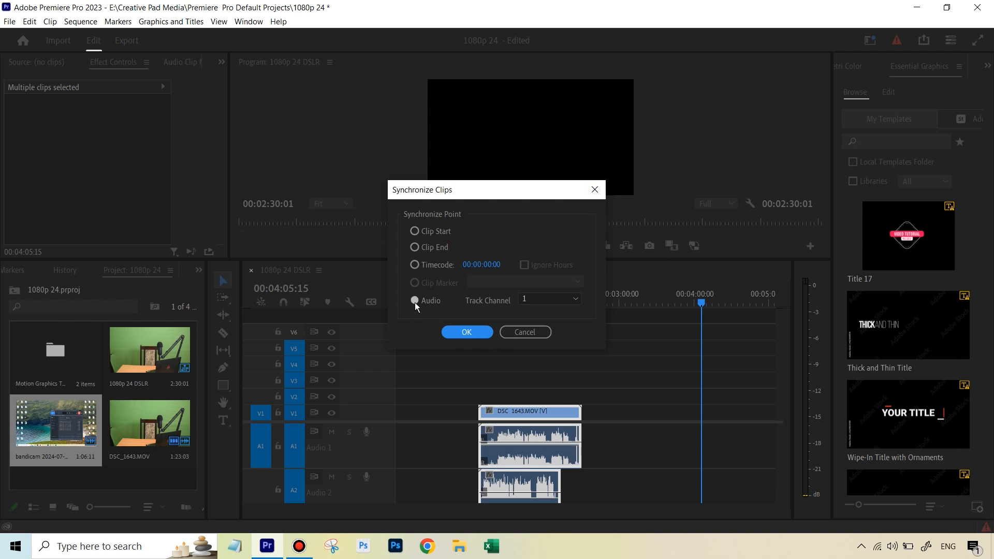
pyautogui.click(465, 334)
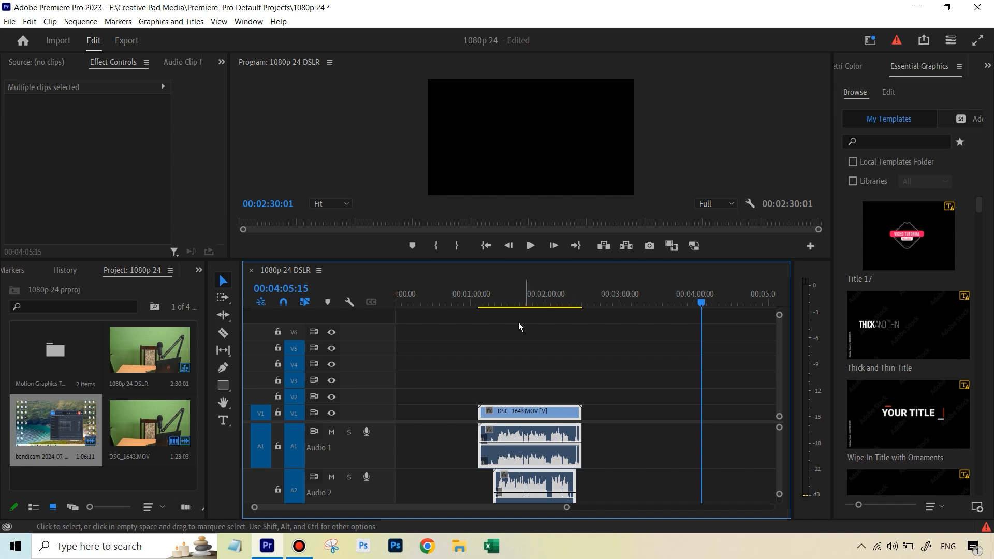
# Step: Play the synced clips while muting each audio track in turn to compare the sound
pyautogui.moveTo(522, 297); pyautogui.dragTo(518, 299)
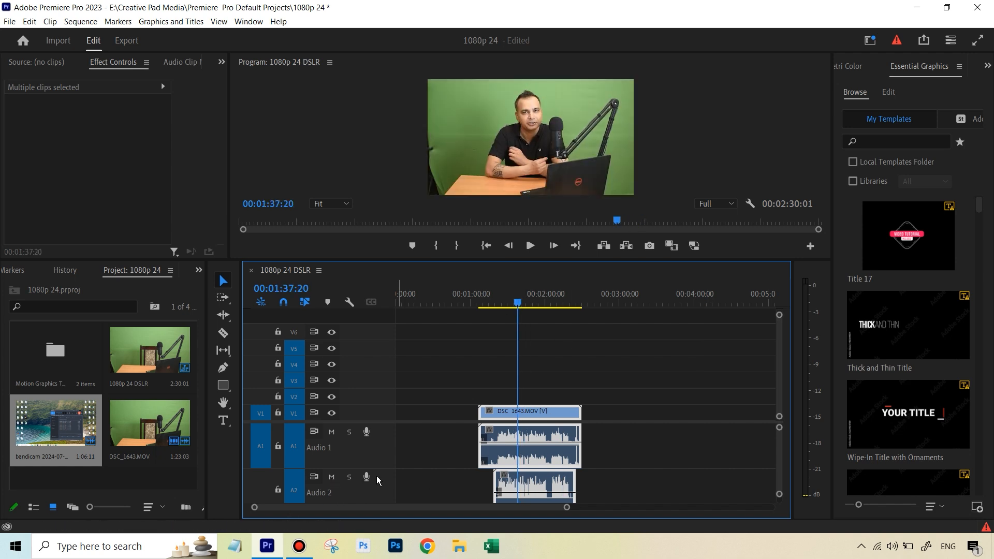
pyautogui.click(332, 477)
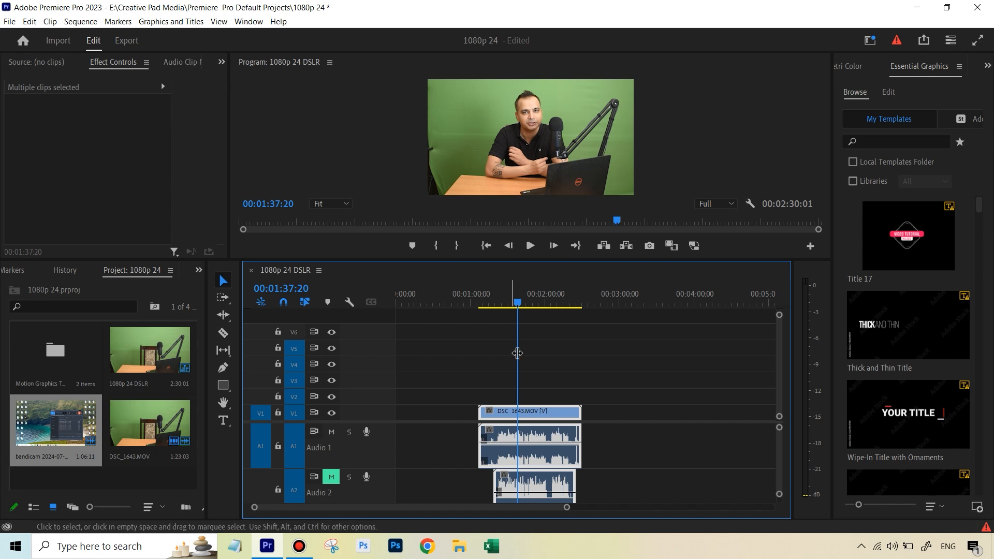
pyautogui.moveTo(517, 353); pyautogui.dragTo(502, 353)
pyautogui.click(527, 249)
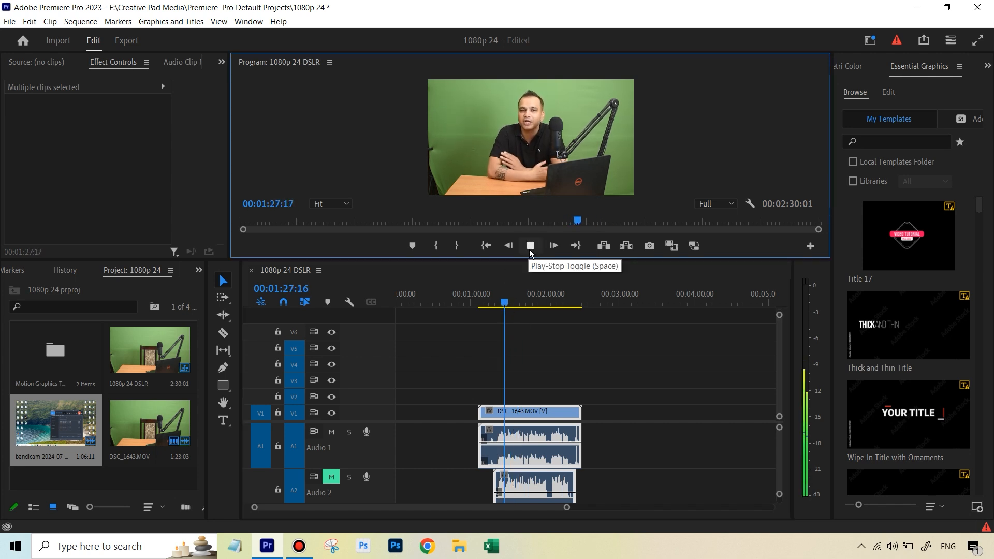
pyautogui.click(529, 250)
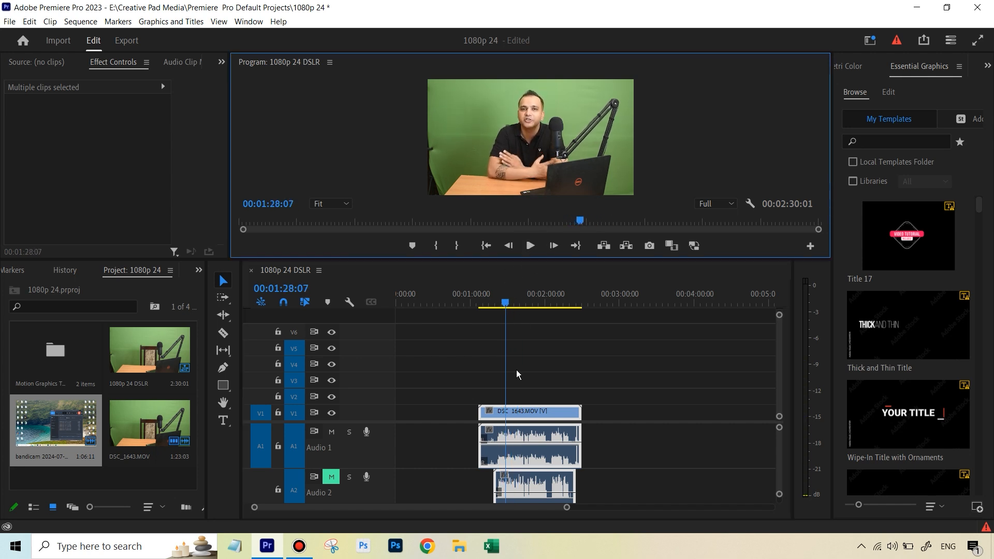
pyautogui.click(331, 432)
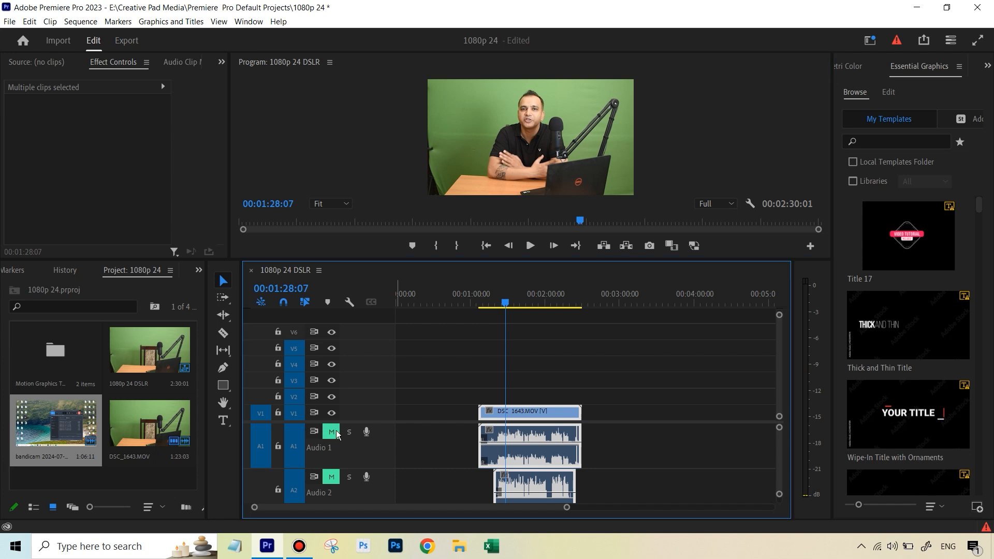
pyautogui.click(332, 477)
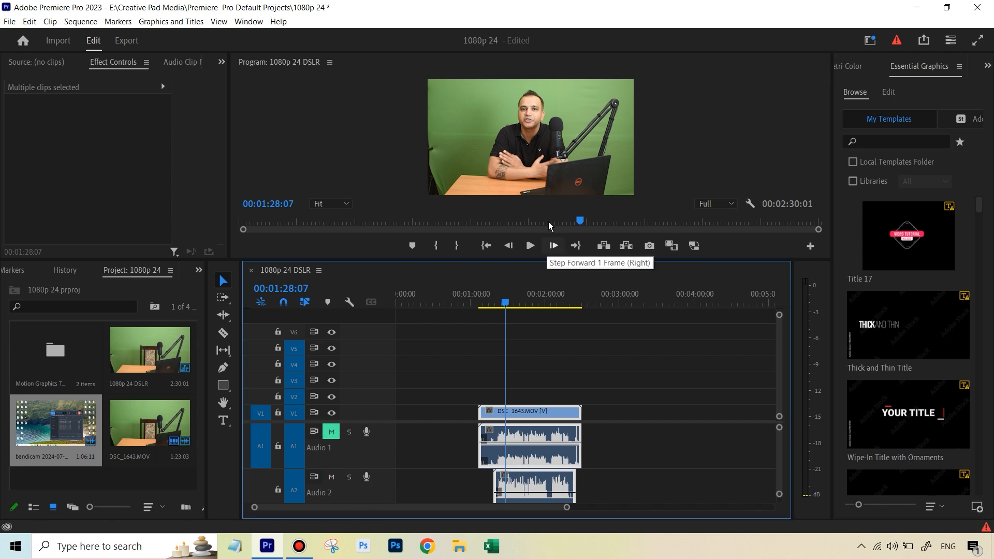
pyautogui.click(530, 247)
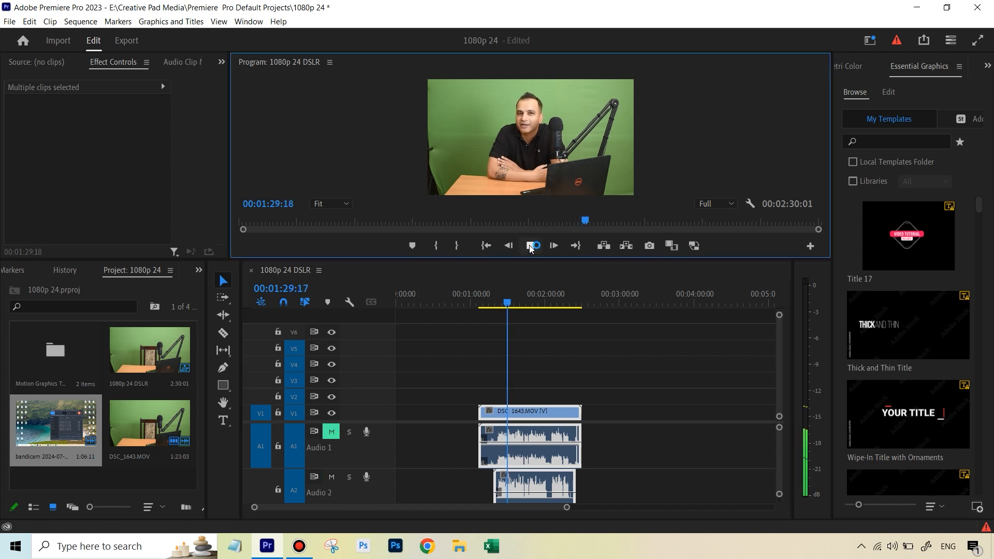
pyautogui.click(530, 246)
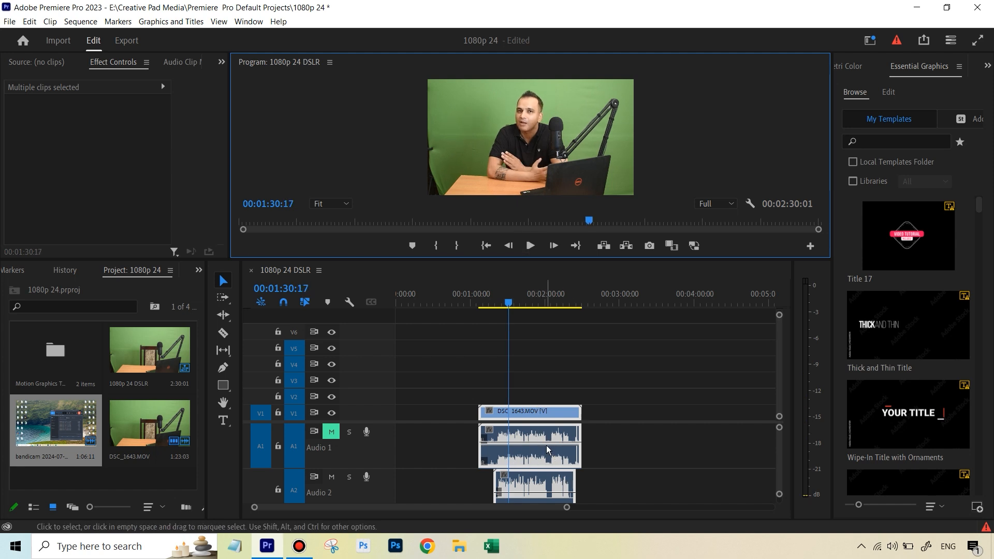
# Step: Unlink DSC_1643.MOV, delete its camera audio, and move the bandicam audio up to track A1
pyautogui.rightClick(535, 433)
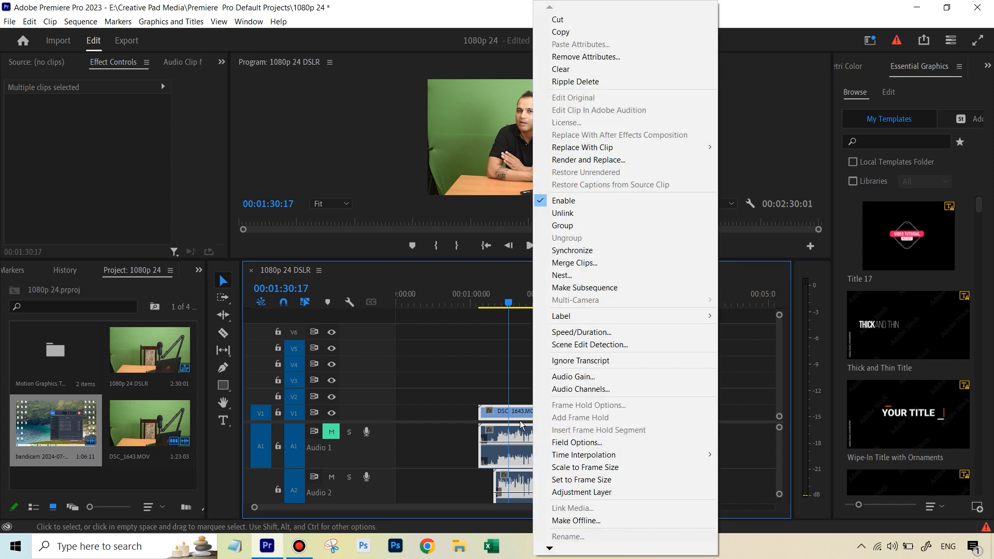
pyautogui.click(595, 215)
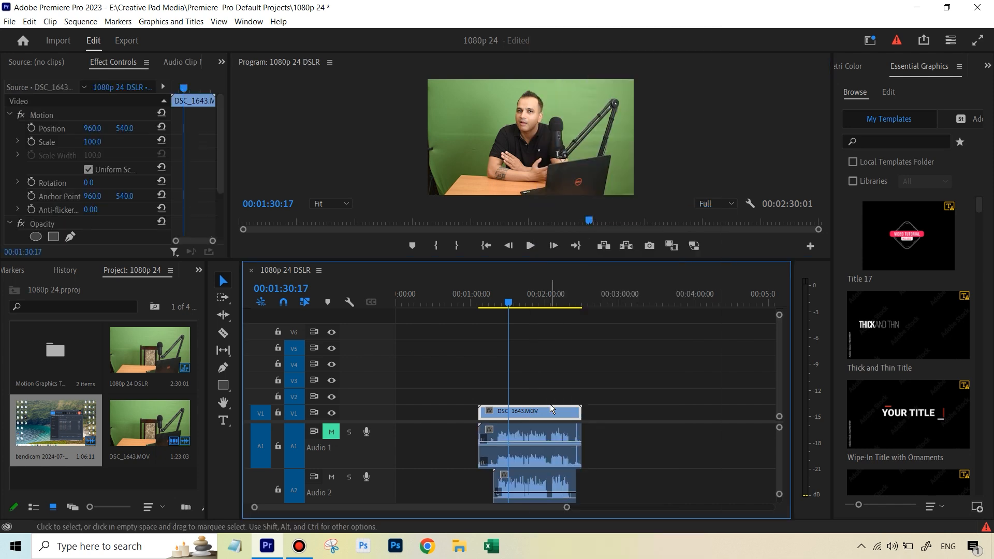
pyautogui.click(552, 437)
pyautogui.press('Delete')
pyautogui.moveTo(546, 478); pyautogui.dragTo(550, 467)
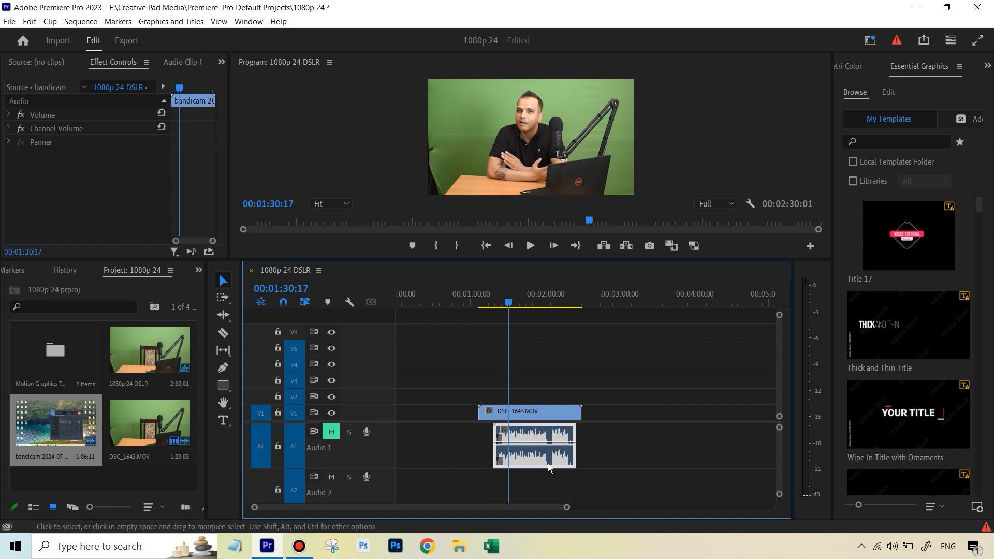
# Step: Unmute track A1 and play back the sequence to check the replaced audio
pyautogui.click(331, 432)
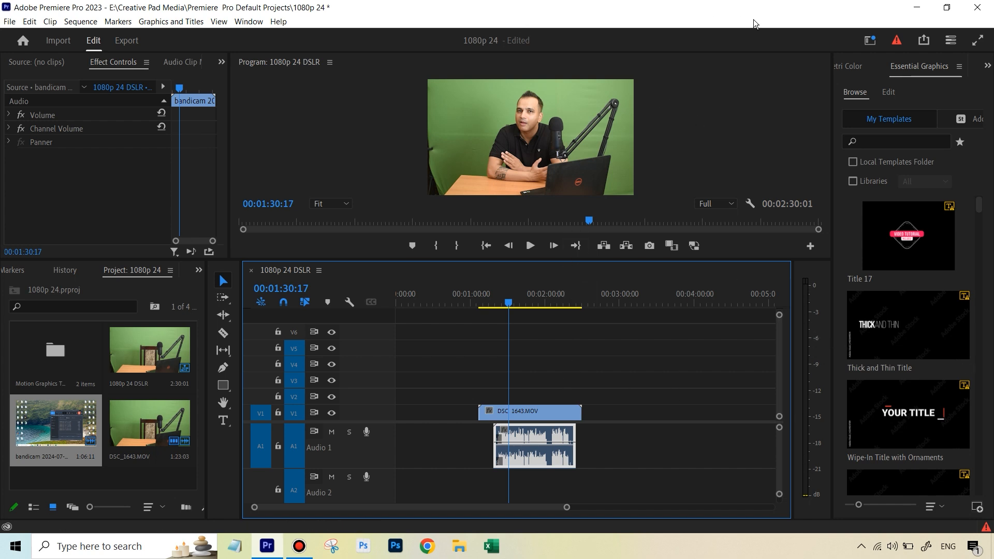
pyautogui.moveTo(508, 303); pyautogui.dragTo(504, 306)
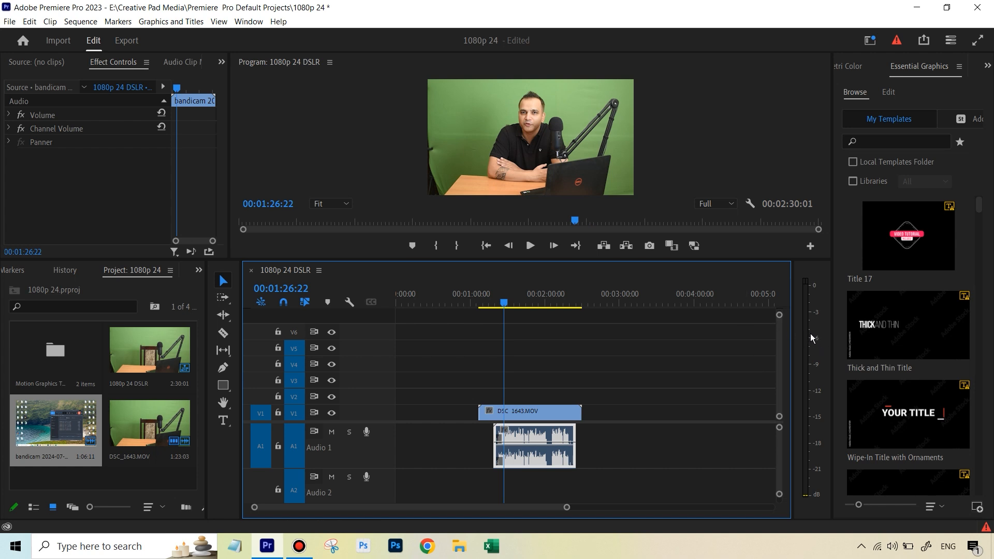
pyautogui.click(529, 247)
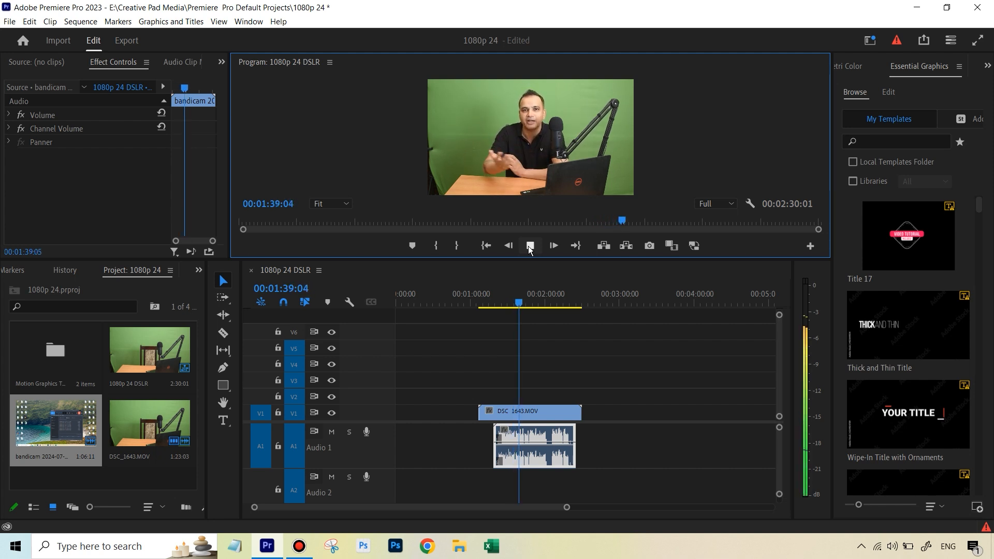
pyautogui.click(529, 248)
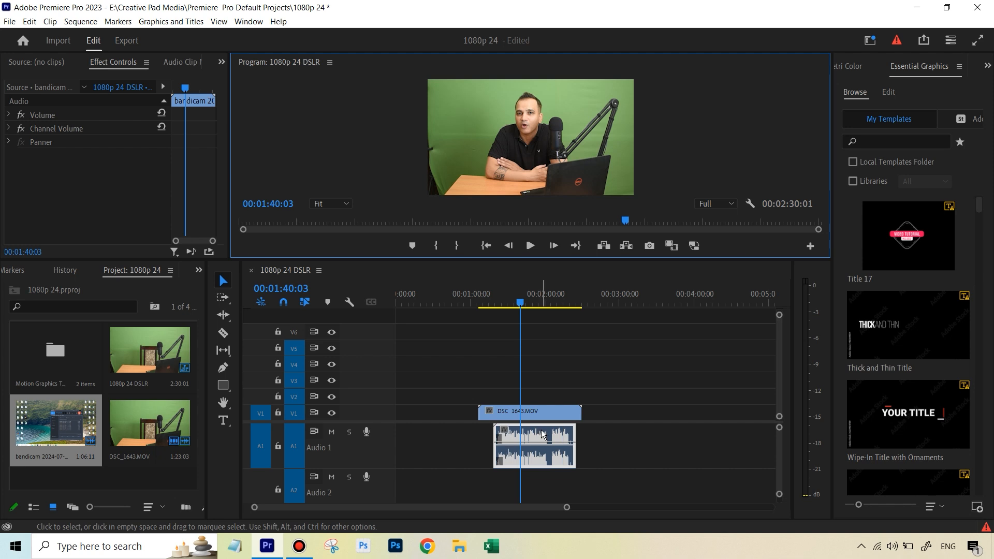
# Step: Open the Effects panel, search for compressor, and apply Single-band Compressor to the bandicam audio clip on A1
pyautogui.click(198, 271)
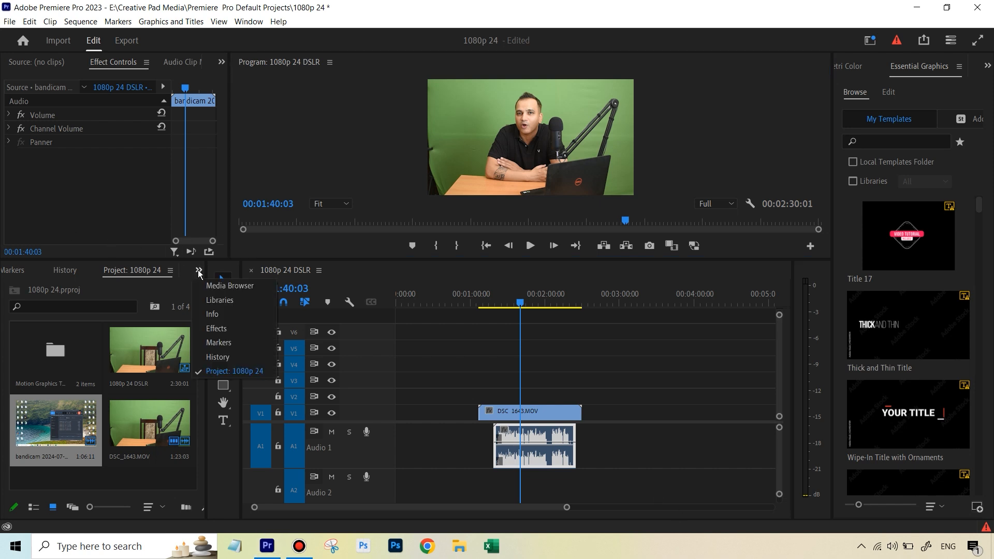
pyautogui.click(216, 329)
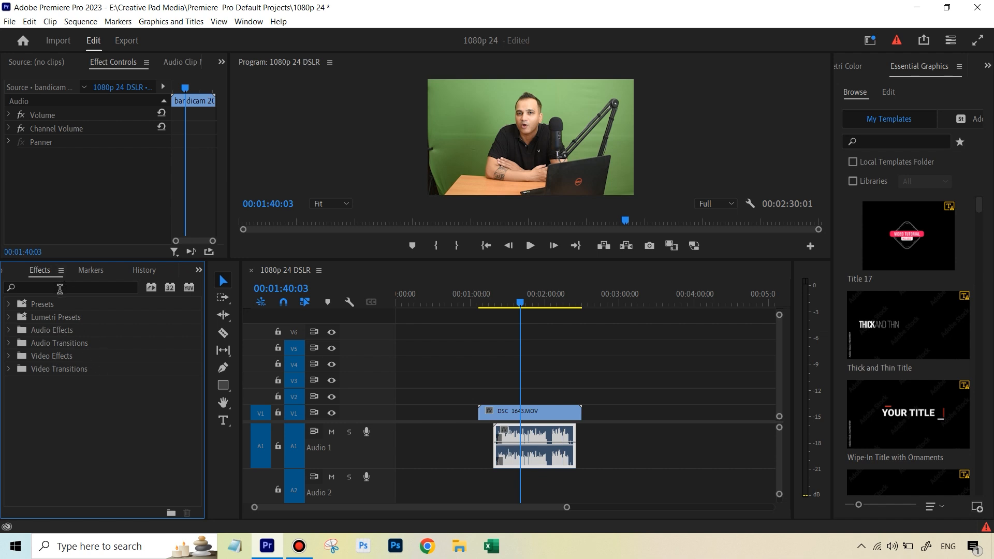
pyautogui.click(11, 330)
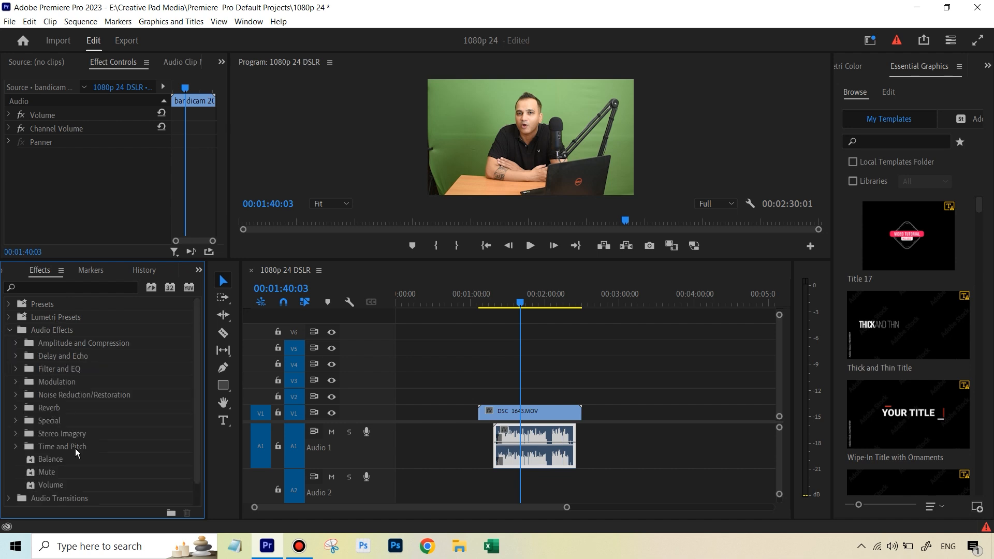
pyautogui.click(88, 287)
pyautogui.write('compre')
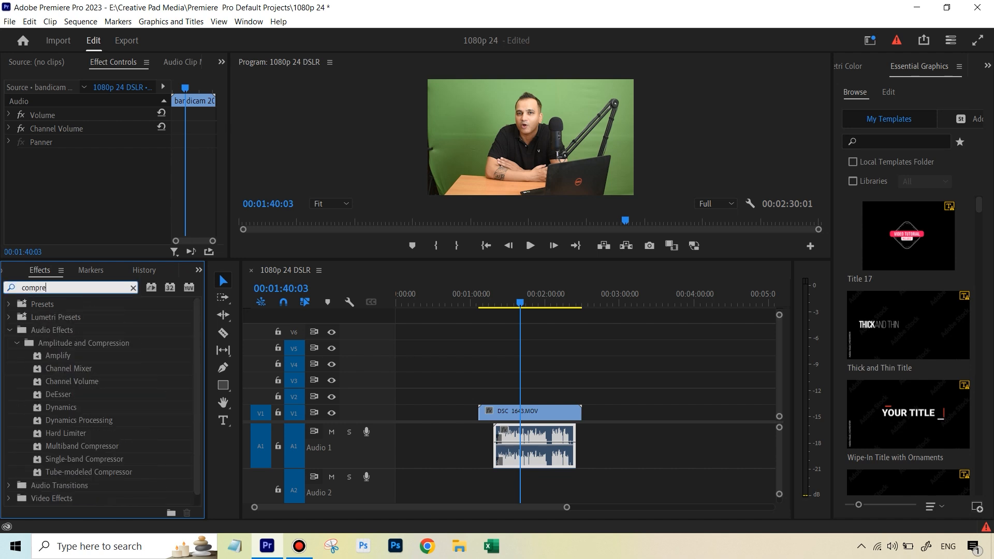
pyautogui.write('ssor')
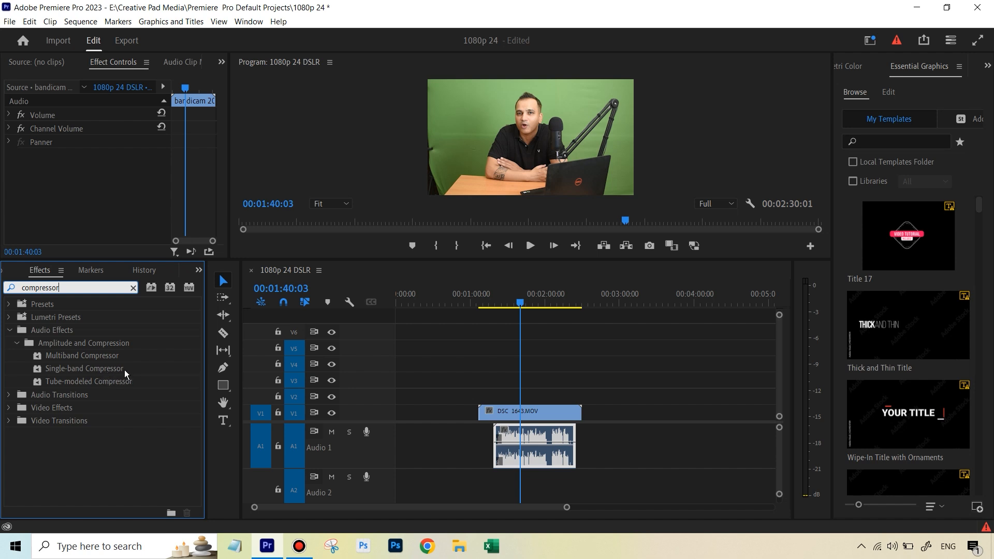
pyautogui.moveTo(125, 368); pyautogui.dragTo(529, 452)
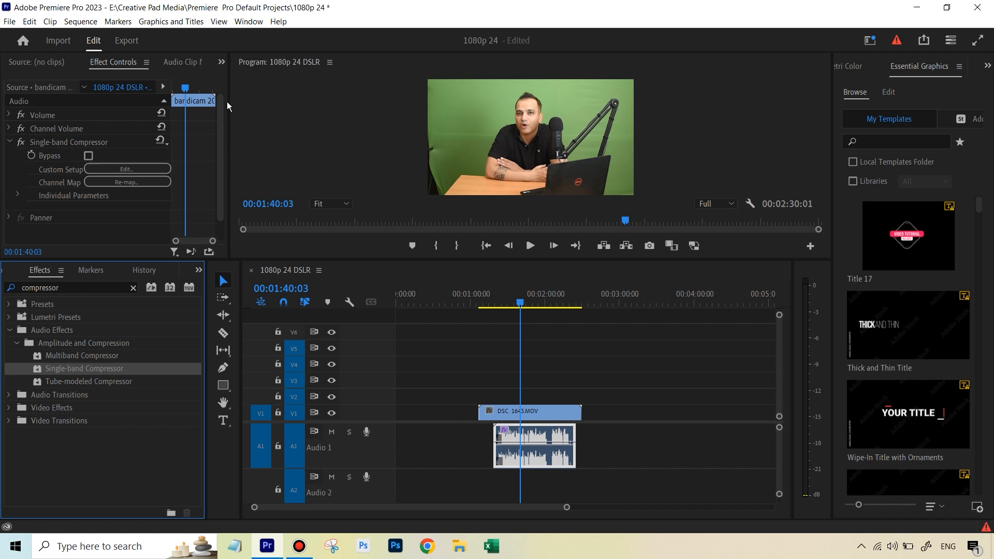
# Step: Set the Single-band Compressor's custom setup preset to Voice Over
pyautogui.click(220, 131)
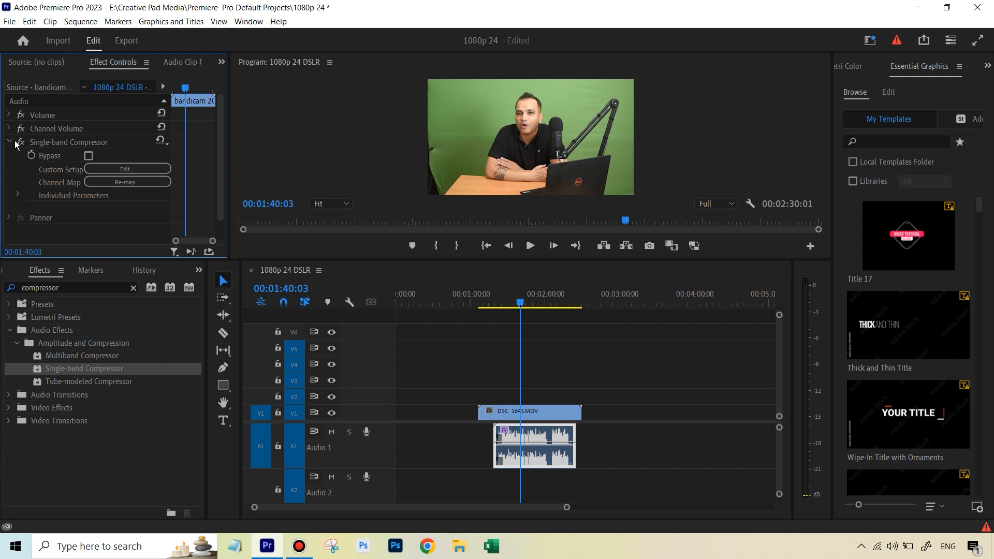
pyautogui.click(134, 170)
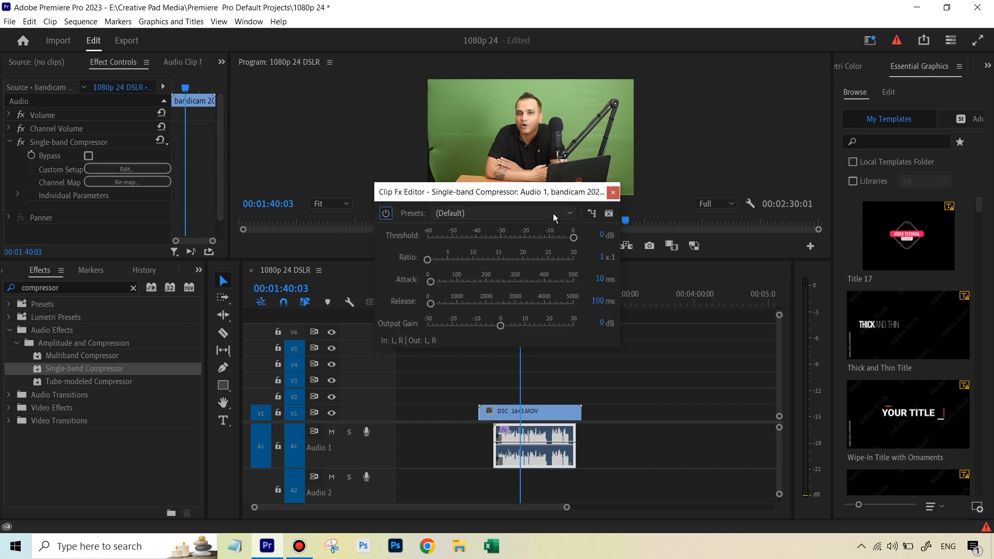
pyautogui.click(555, 213)
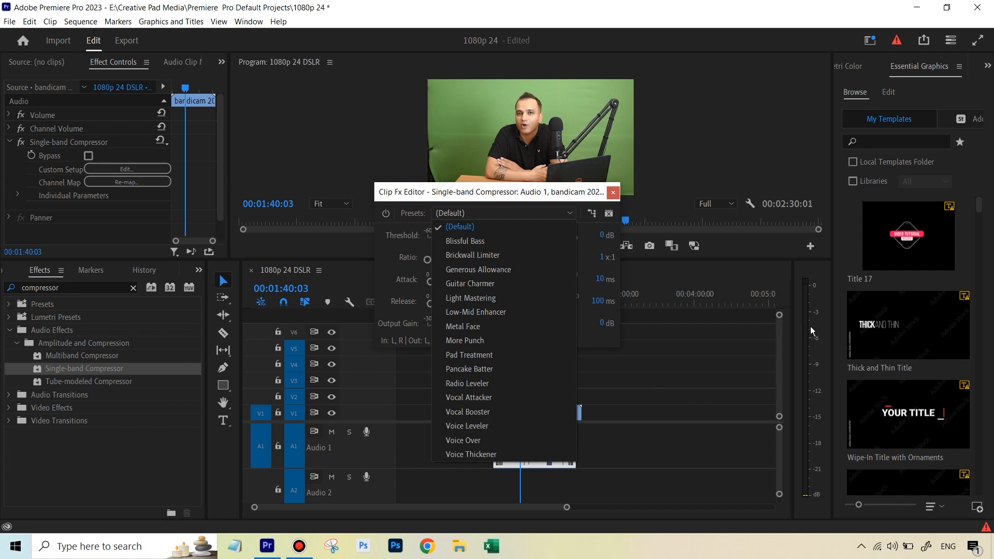
pyautogui.click(499, 441)
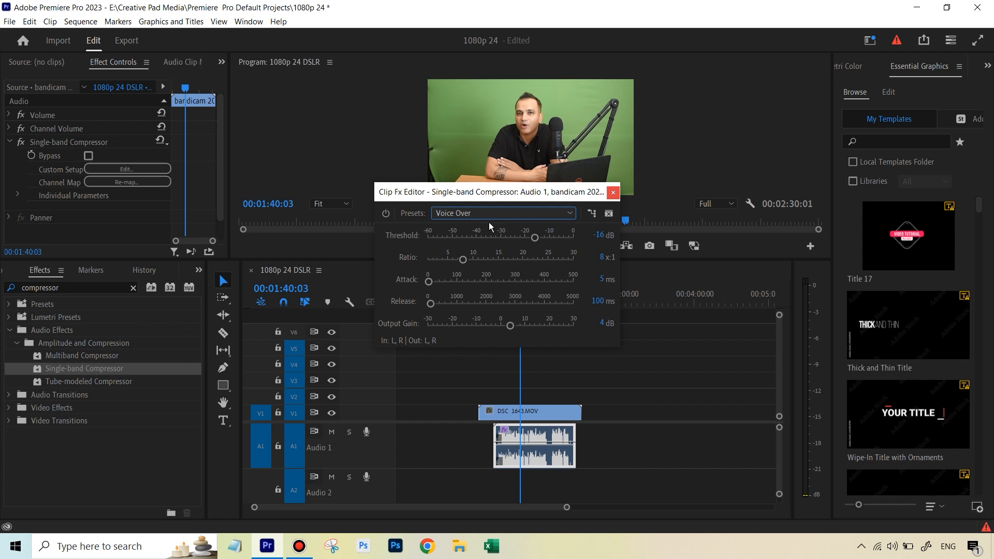
pyautogui.click(611, 195)
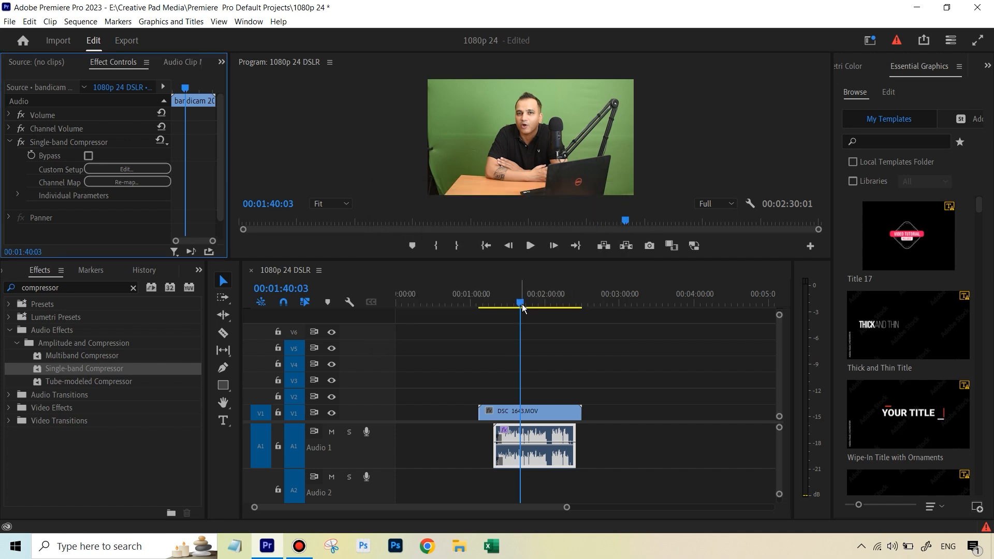
# Step: Play back the clip while toggling the Single-band Compressor off and on to compare the sound
pyautogui.moveTo(522, 305); pyautogui.dragTo(514, 305)
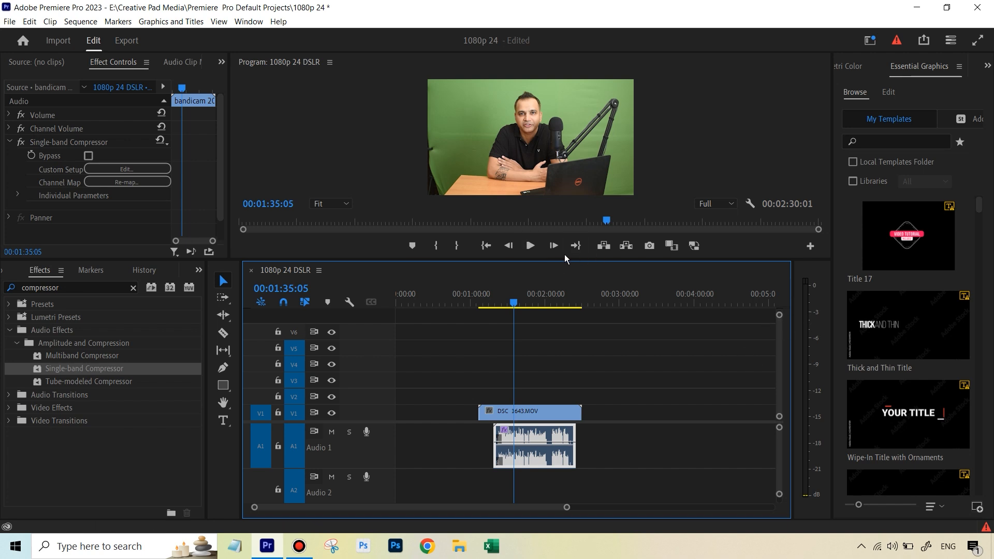
pyautogui.click(530, 246)
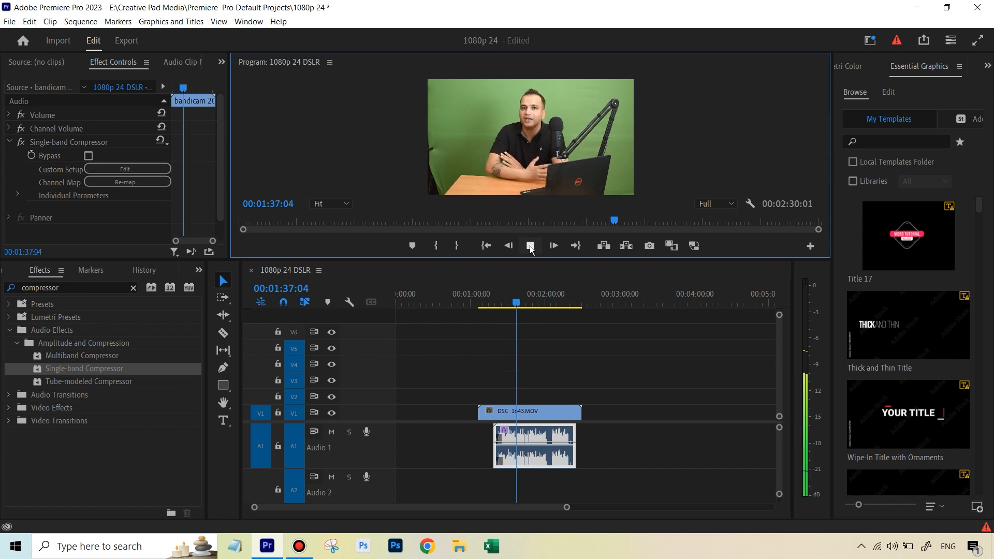
pyautogui.click(530, 247)
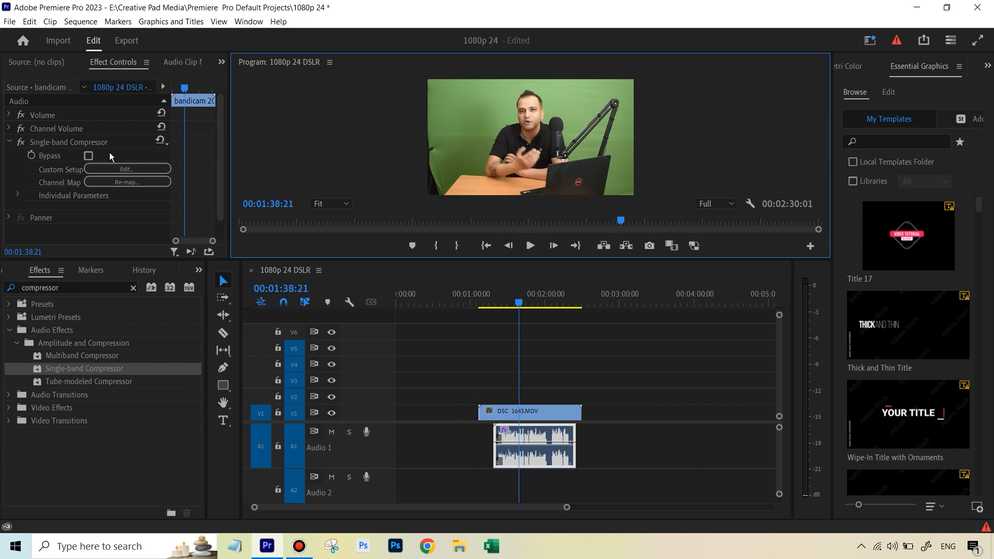
pyautogui.click(20, 143)
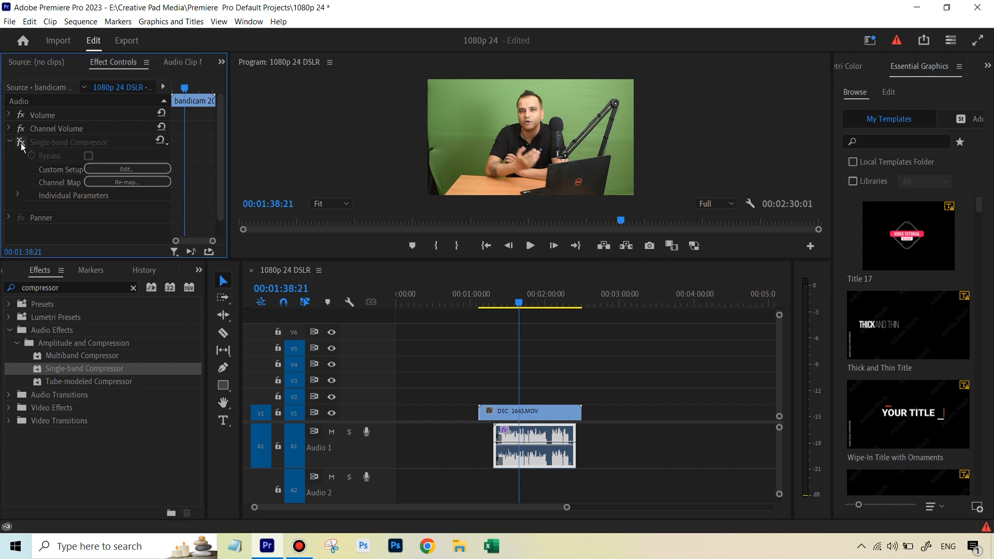
pyautogui.click(21, 143)
pyautogui.click(501, 303)
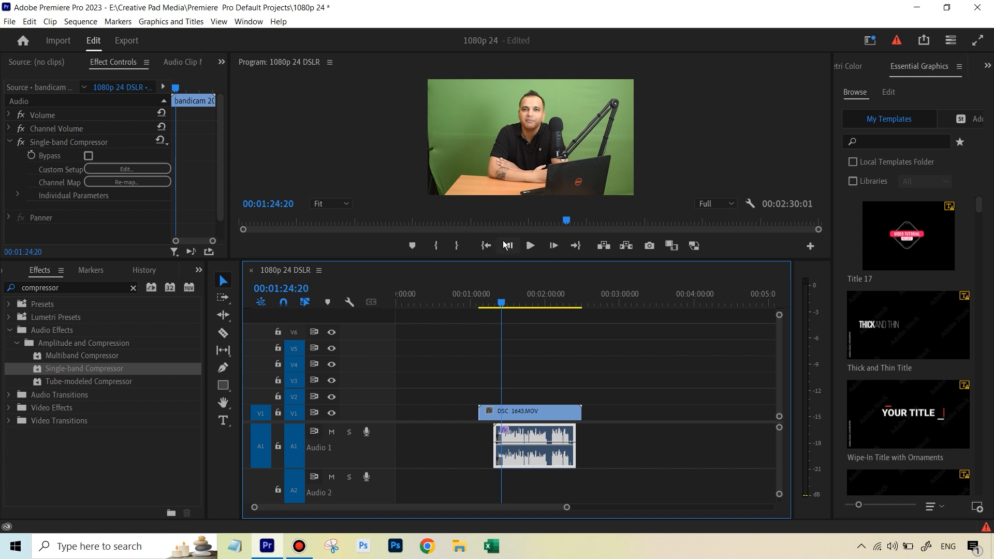
pyautogui.click(530, 245)
pyautogui.click(20, 143)
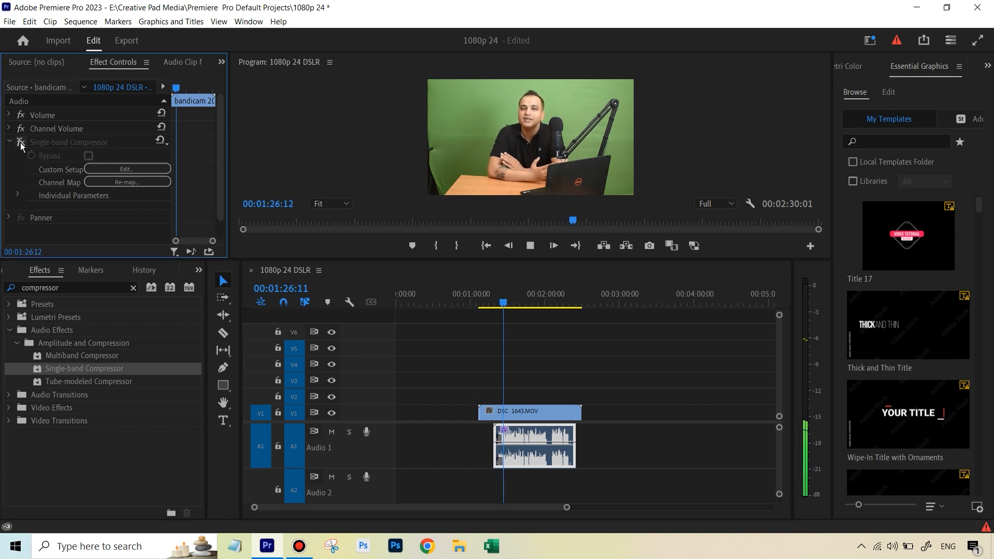
pyautogui.click(20, 142)
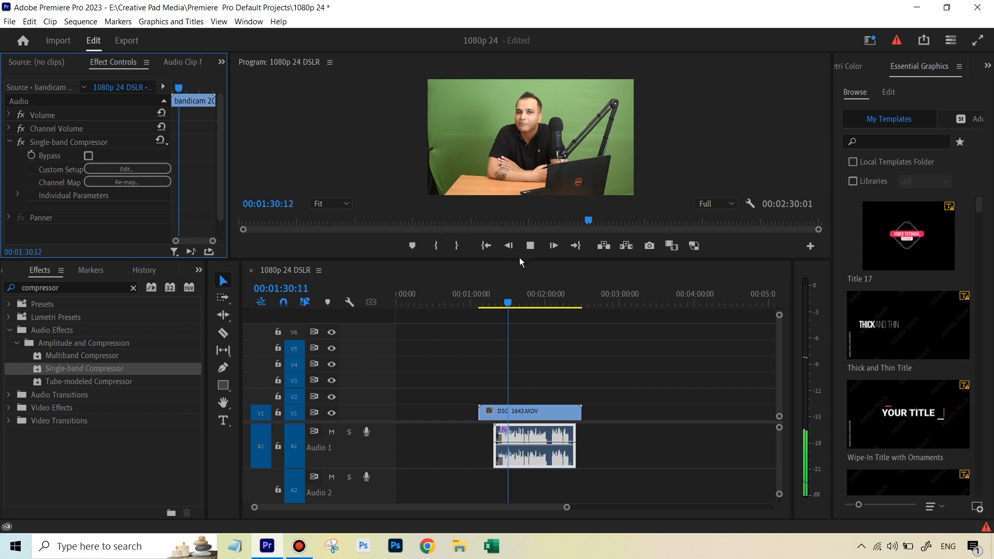
pyautogui.click(533, 251)
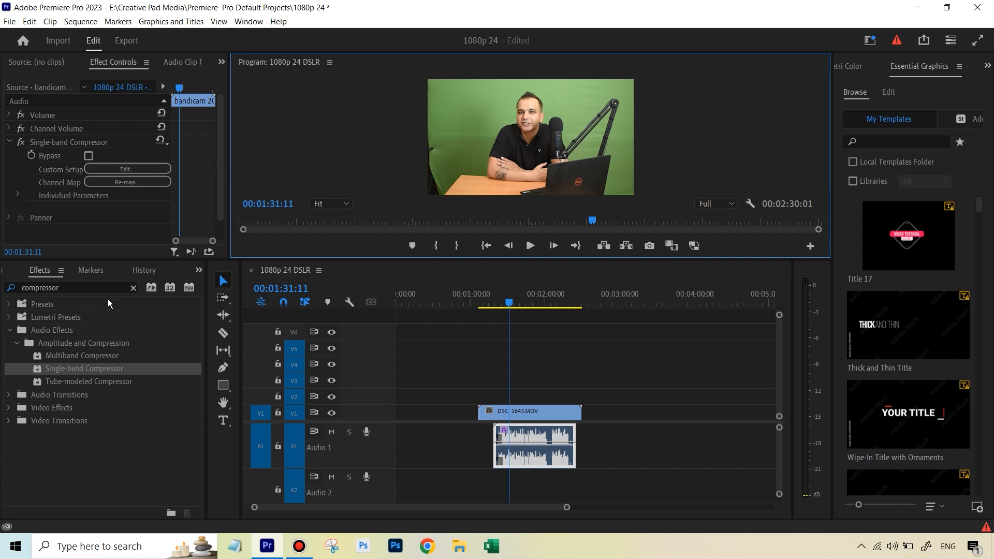
# Step: Search the effects for limiter and apply Hard Limiter to the bandicam audio clip
pyautogui.click(133, 288)
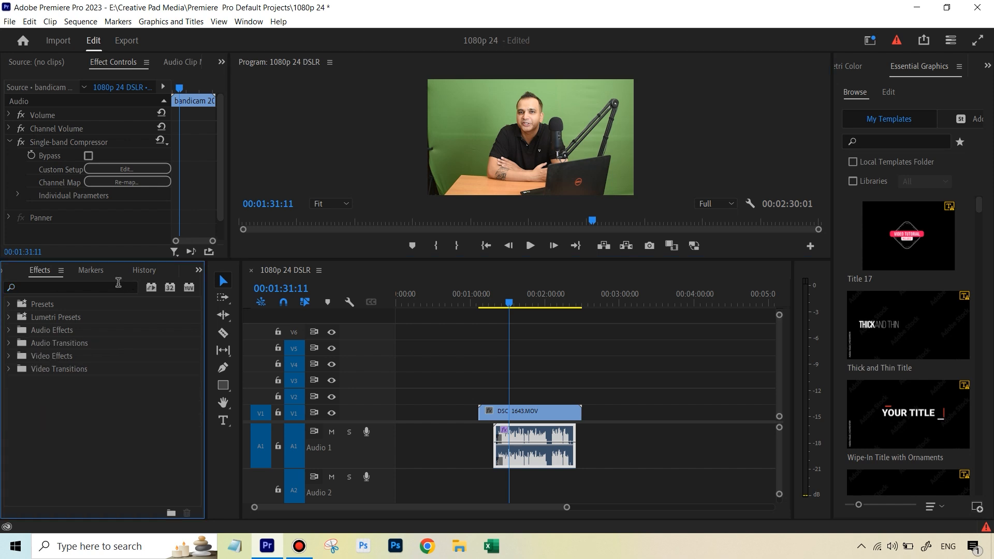
pyautogui.write('limi')
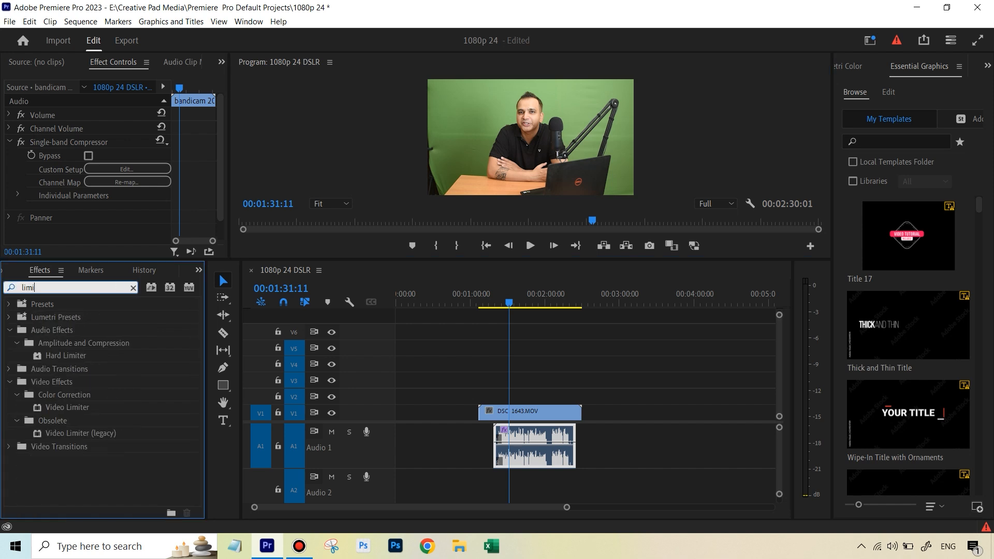
pyautogui.write('r')
pyautogui.press('BackSpace')
pyautogui.write('ter')
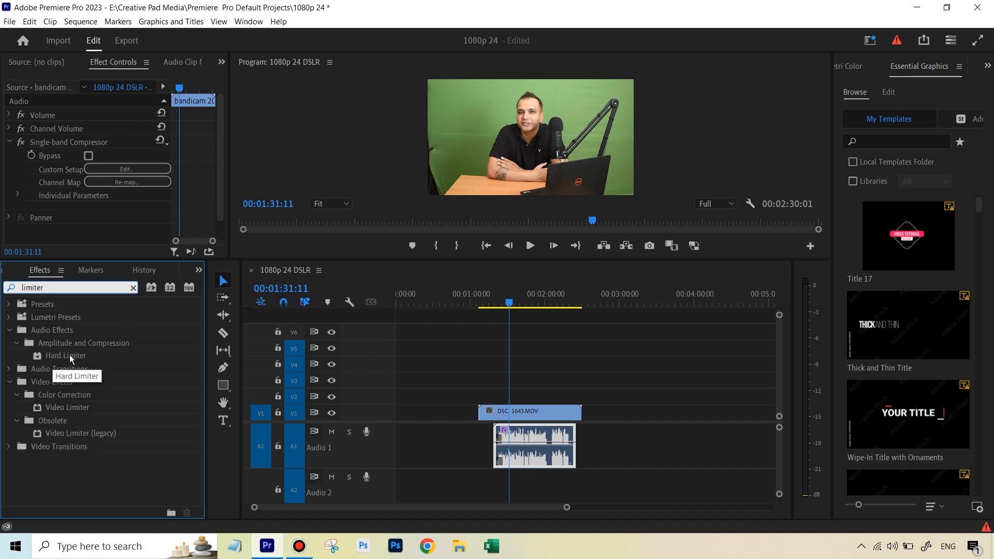
pyautogui.moveTo(70, 355); pyautogui.dragTo(549, 434)
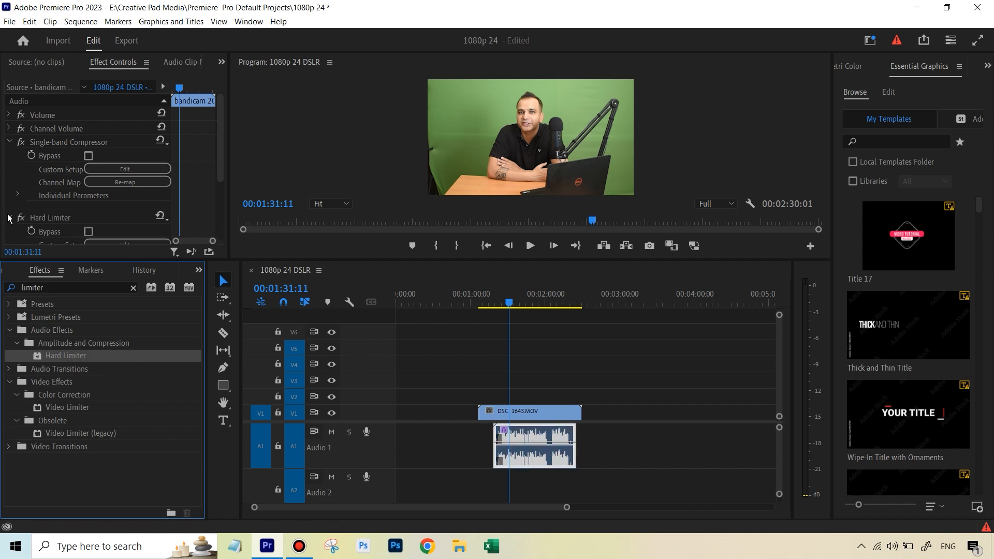
# Step: Set the Hard Limiter's custom setup preset to Limit to -6dB
pyautogui.moveTo(219, 176); pyautogui.dragTo(224, 213)
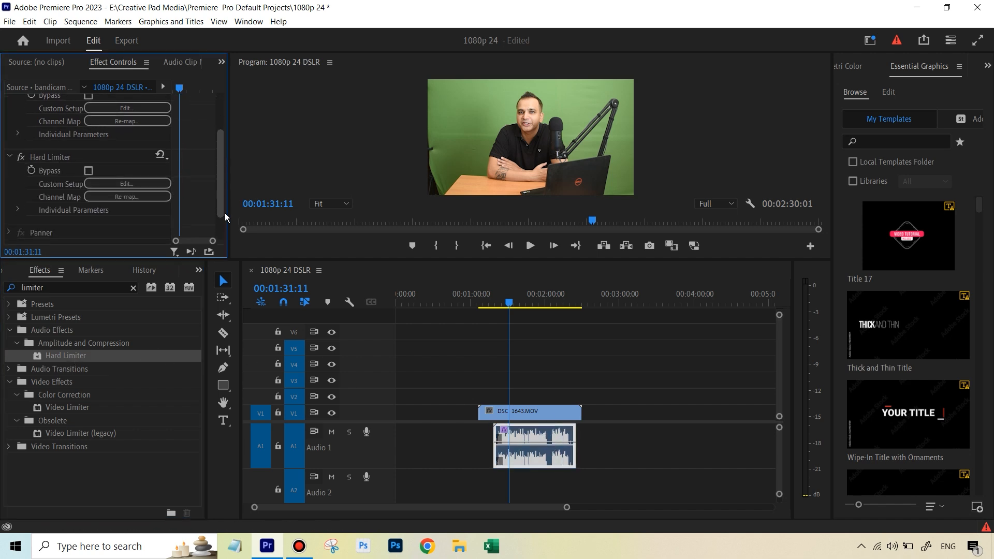
pyautogui.click(150, 182)
pyautogui.click(486, 200)
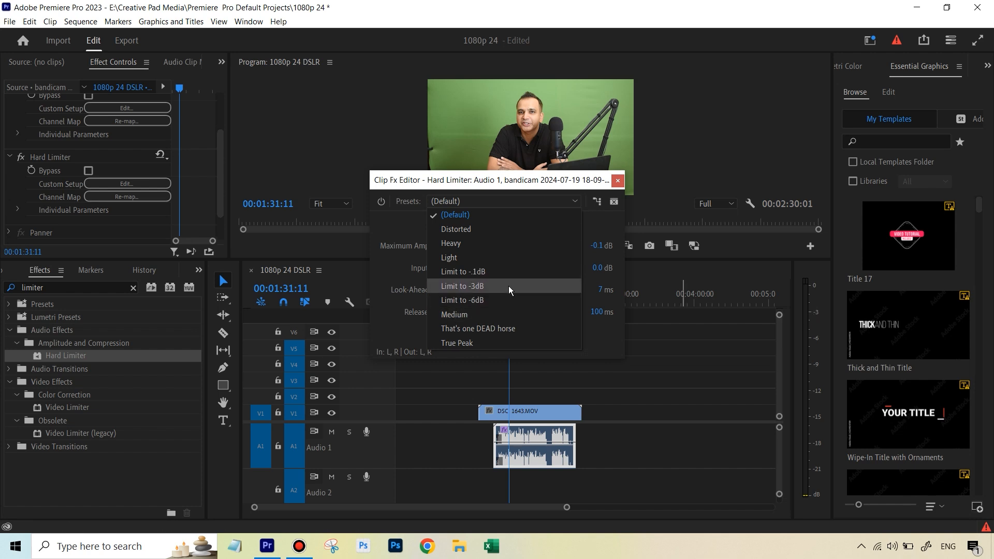
pyautogui.click(480, 301)
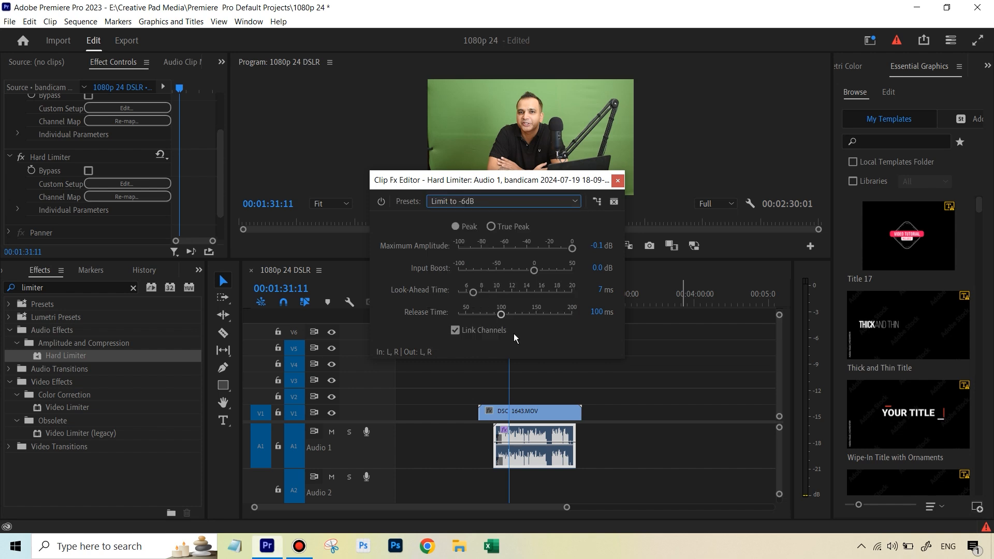
pyautogui.click(618, 181)
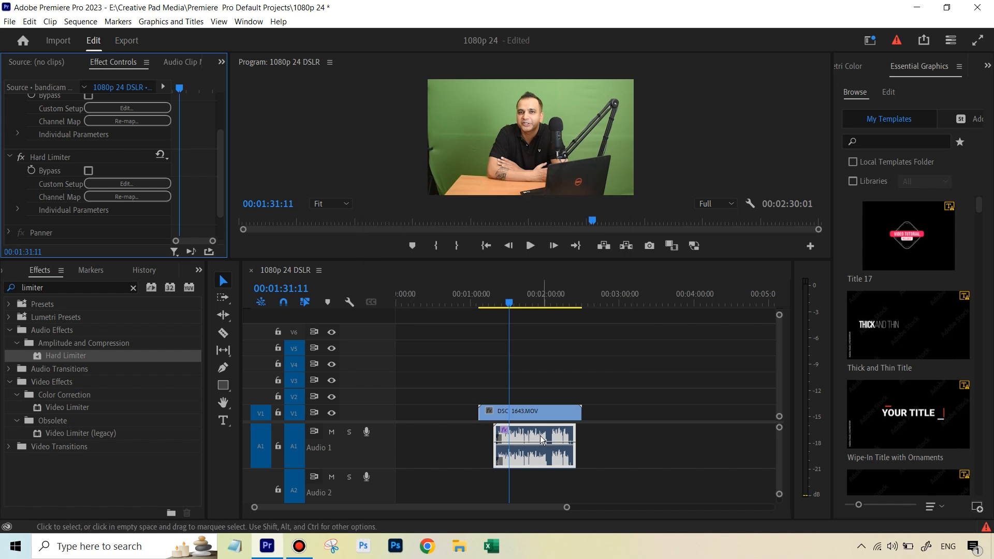
# Step: Expand audio track A1 and play back the clip while toggling the Hard Limiter off and on to compare
pyautogui.click(373, 477)
pyautogui.moveTo(380, 467); pyautogui.dragTo(382, 488)
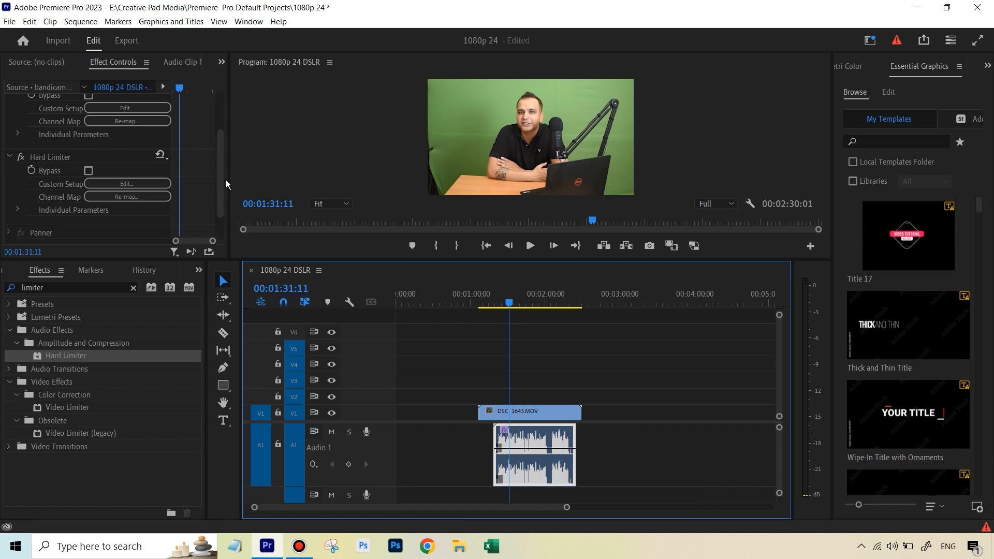
pyautogui.moveTo(221, 176)
pyautogui.mouseDown()
pyautogui.moveTo(221, 146)
pyautogui.moveTo(219, 164)
pyautogui.mouseUp()
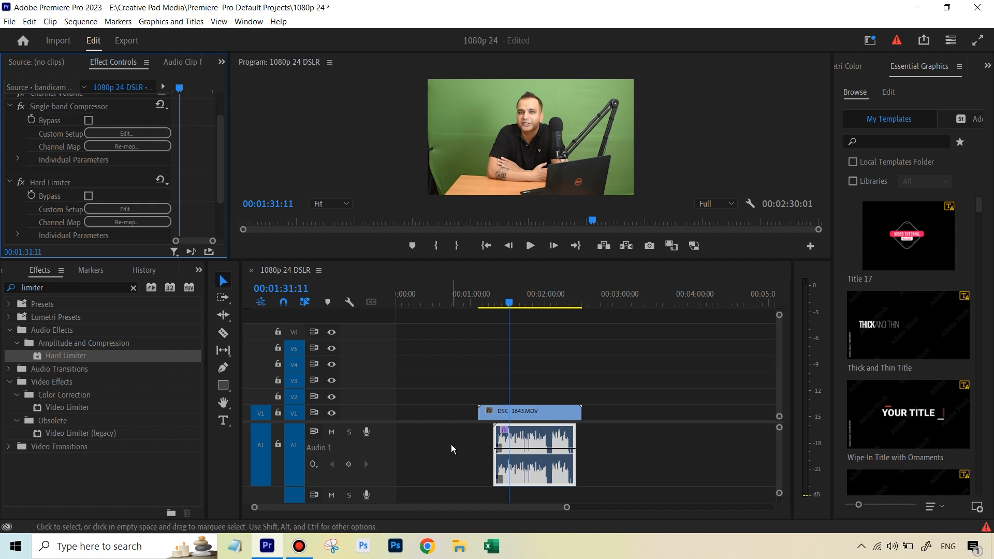
pyautogui.click(21, 182)
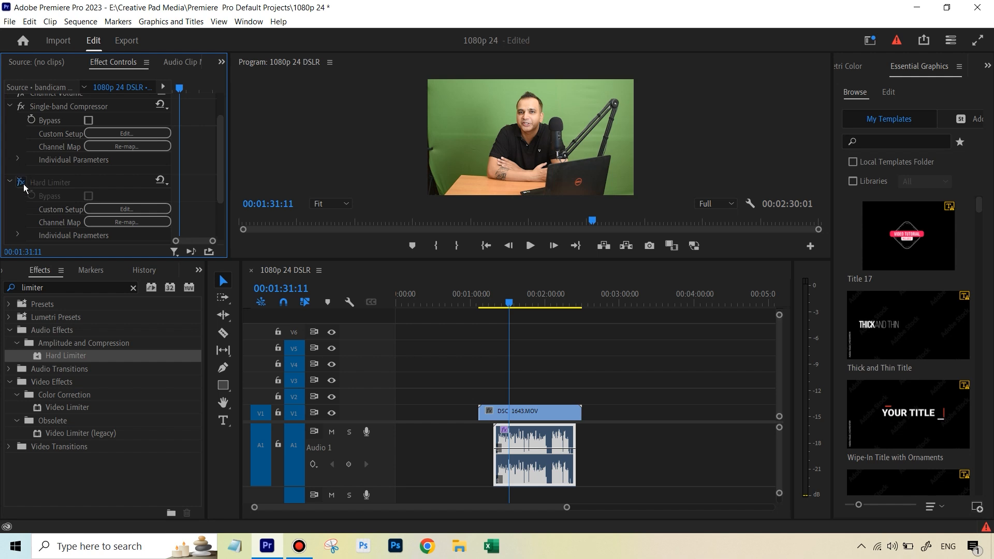
pyautogui.click(23, 184)
pyautogui.click(22, 182)
pyautogui.click(22, 182)
pyautogui.moveTo(510, 303); pyautogui.dragTo(501, 299)
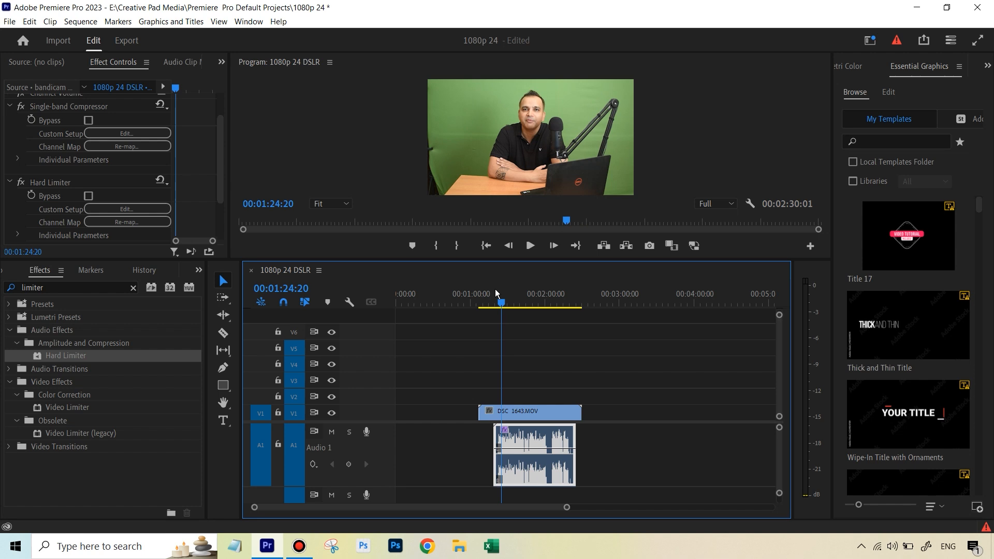
pyautogui.click(530, 247)
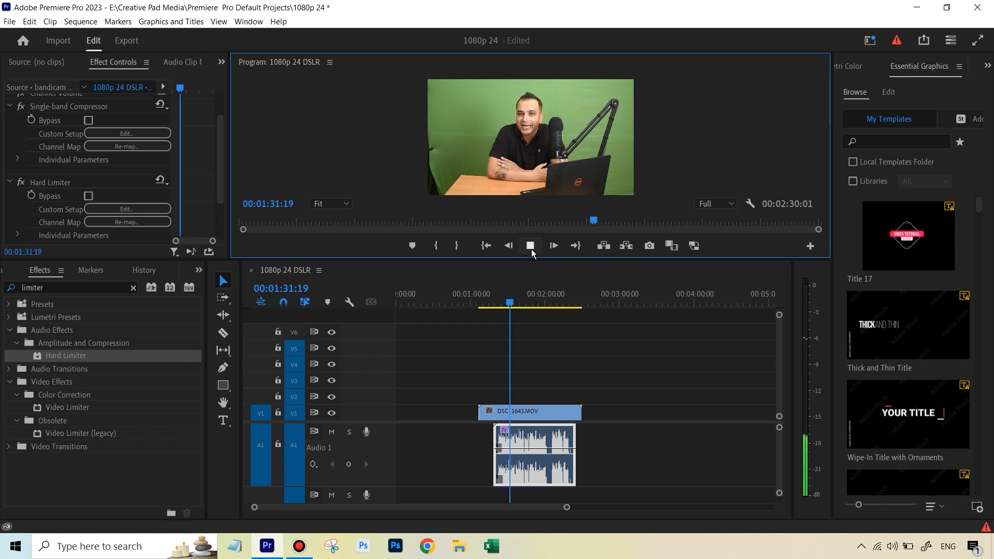
pyautogui.click(530, 246)
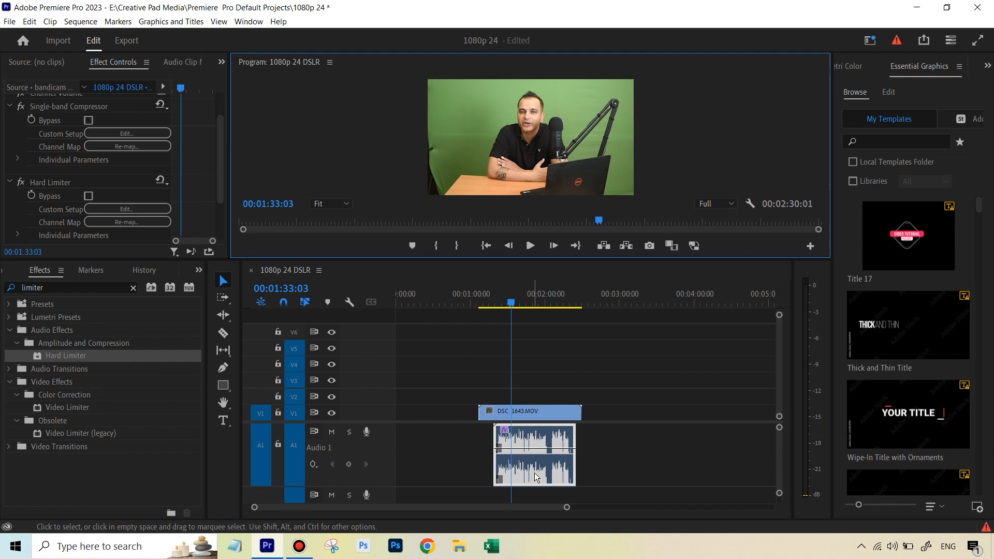
# Step: Normalize the bandicam audio clip's max peak to -5 dB with Audio Gain
pyautogui.rightClick(552, 443)
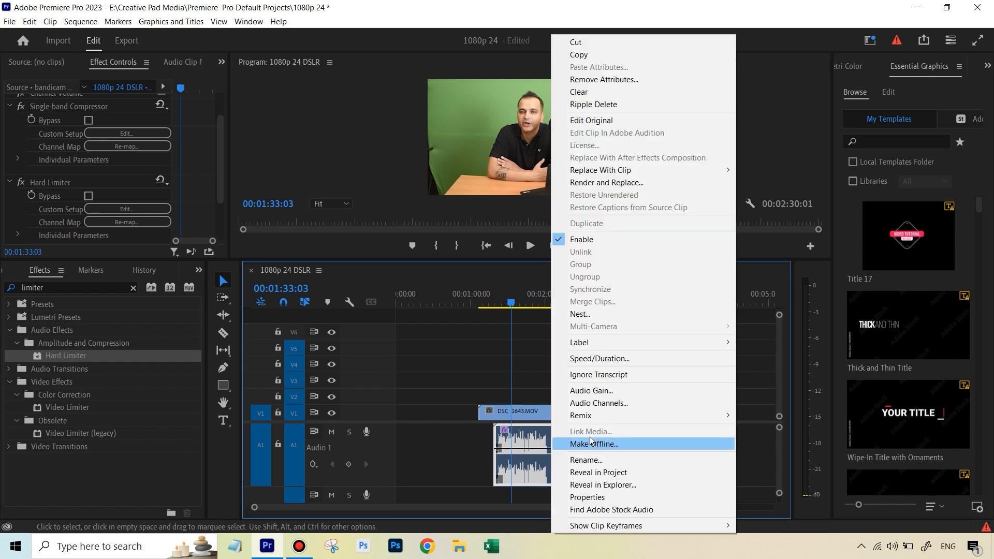
pyautogui.click(596, 392)
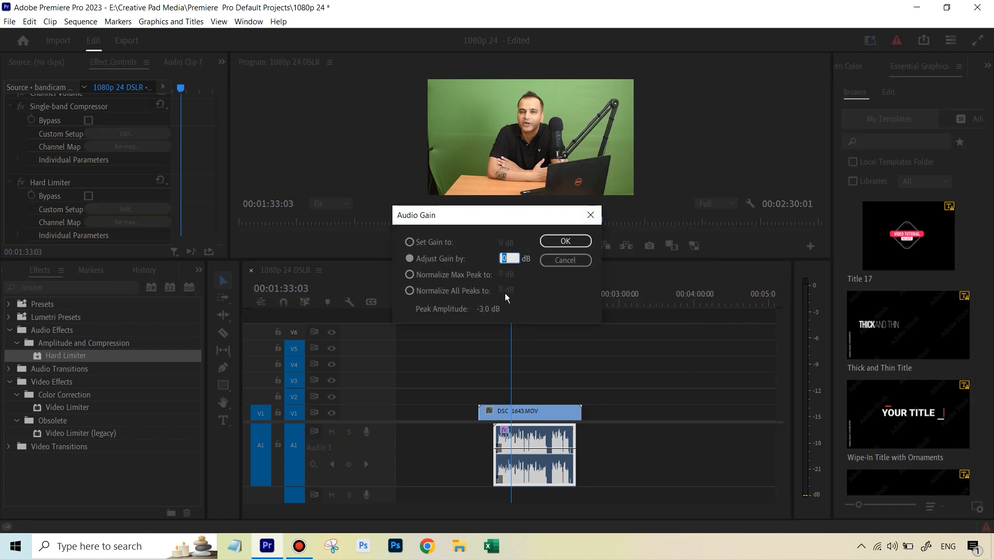
pyautogui.click(455, 276)
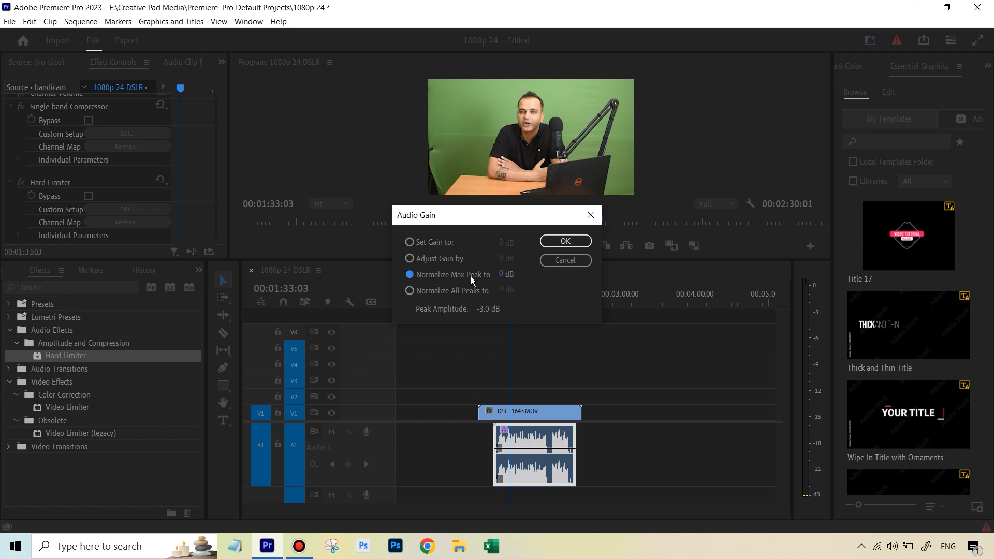
pyautogui.click(502, 275)
pyautogui.write('5')
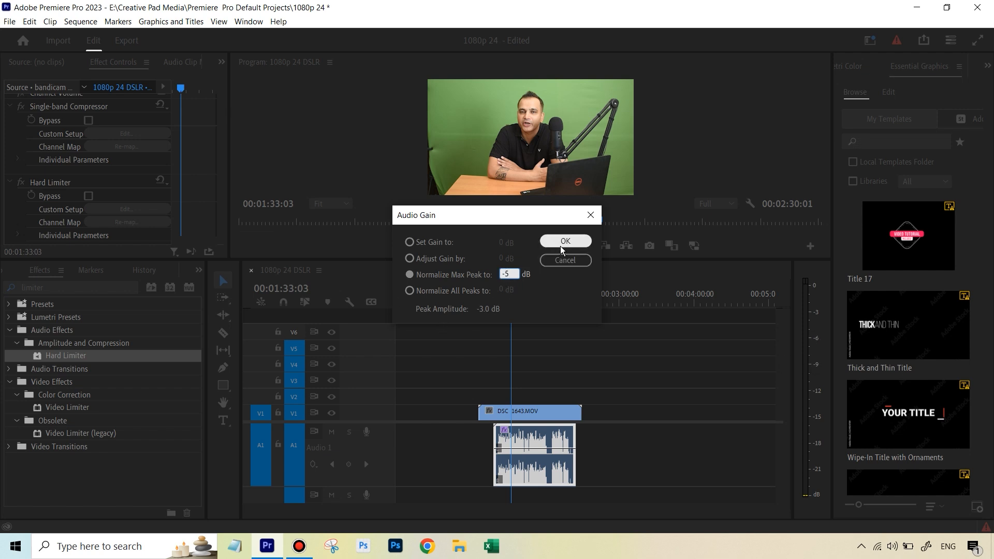
pyautogui.click(560, 244)
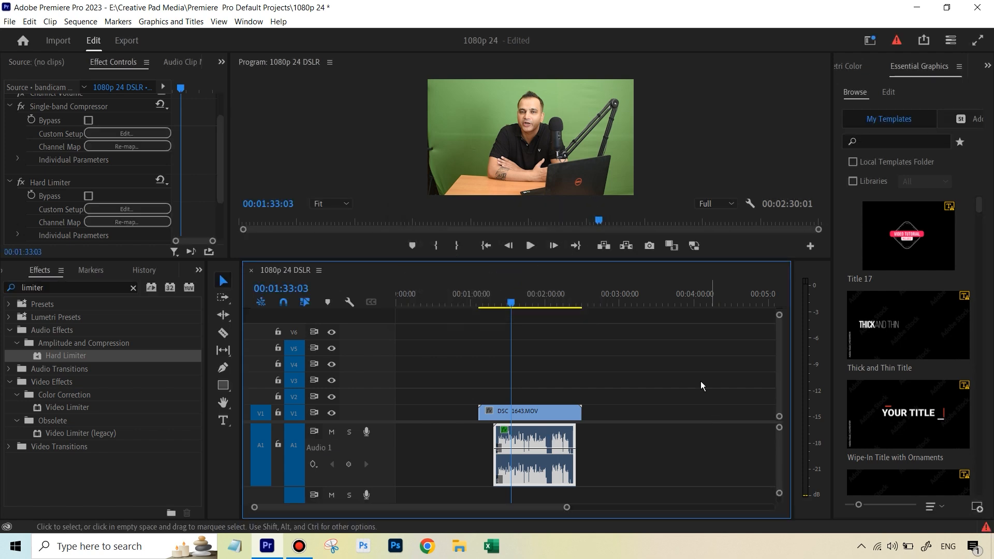
# Step: Move the playhead back and play the clip to hear the normalized audio
pyautogui.moveTo(511, 296); pyautogui.dragTo(501, 296)
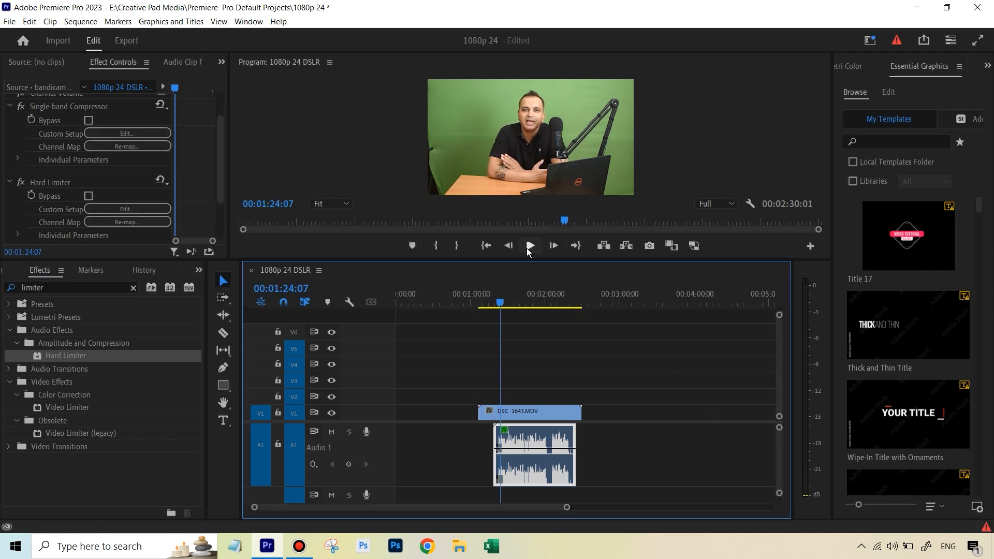
pyautogui.click(527, 247)
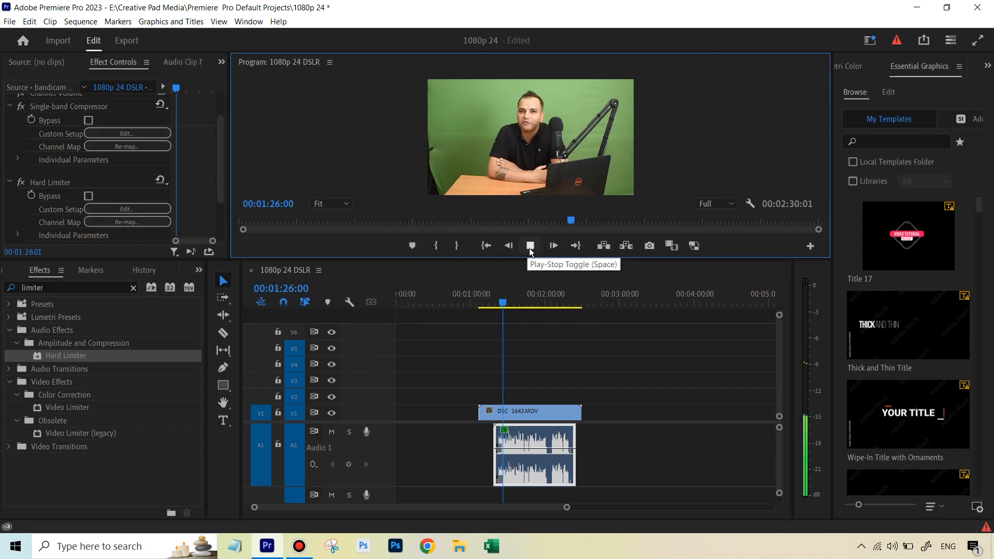
pyautogui.click(530, 247)
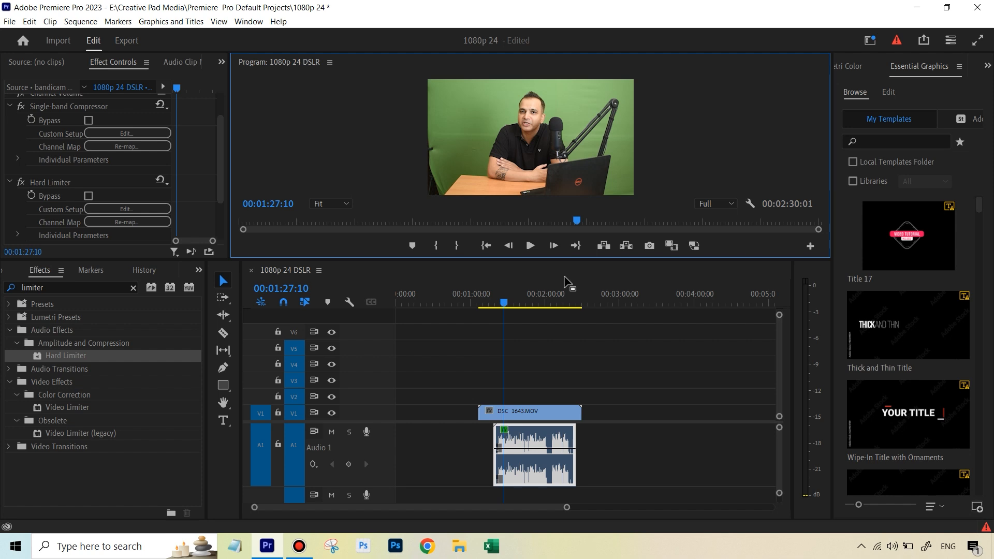
pyautogui.rightClick(537, 417)
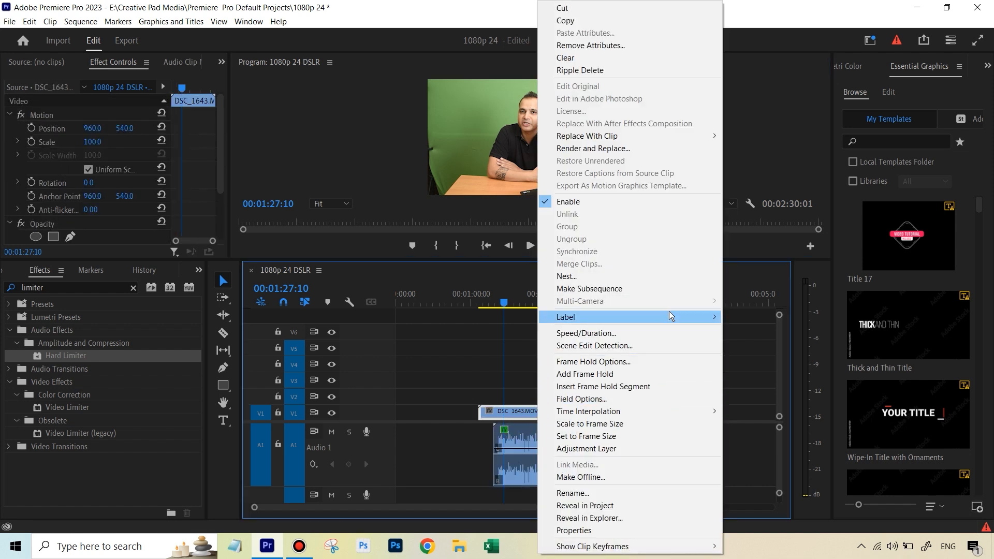
pyautogui.moveTo(669, 316)
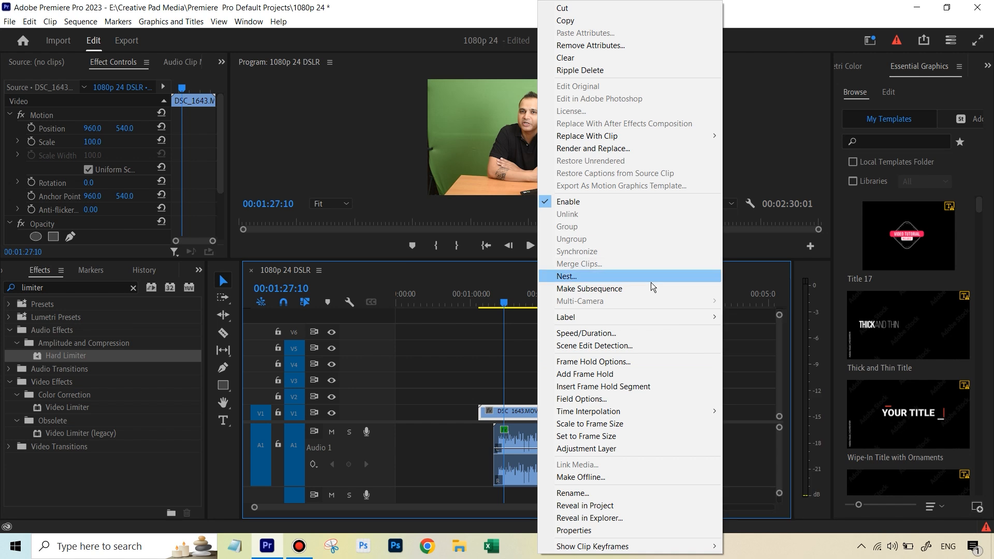
pyautogui.rightClick(517, 413)
# Step: Normalize the bandicam audio clip's max peak to -1 dB with Audio Gain
pyautogui.rightClick(507, 443)
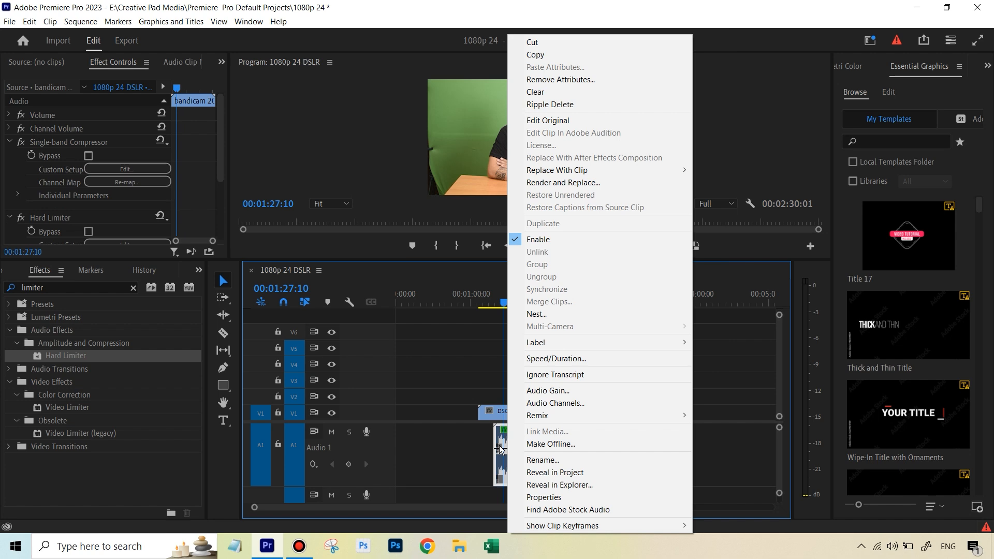
pyautogui.click(564, 389)
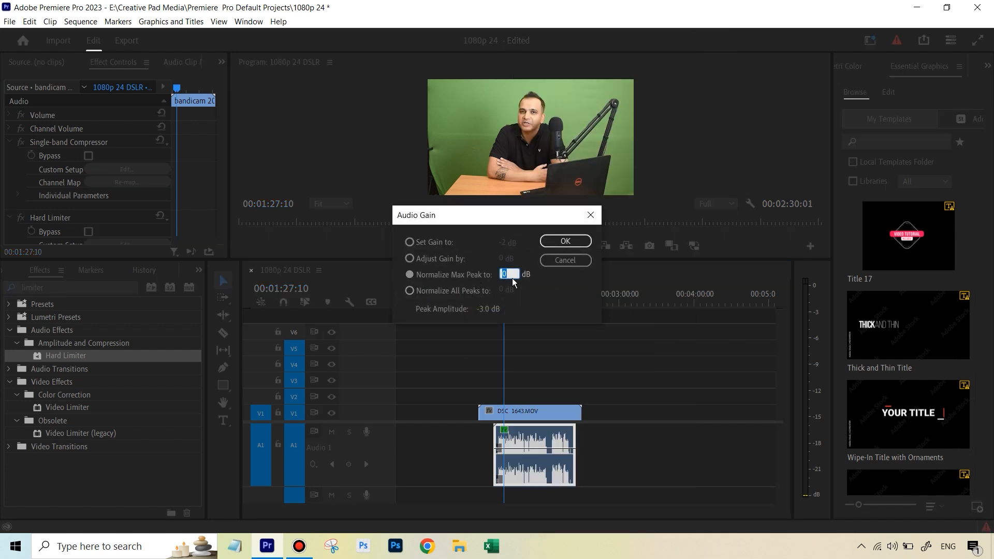
pyautogui.write('-')
pyautogui.write('1')
pyautogui.click(563, 244)
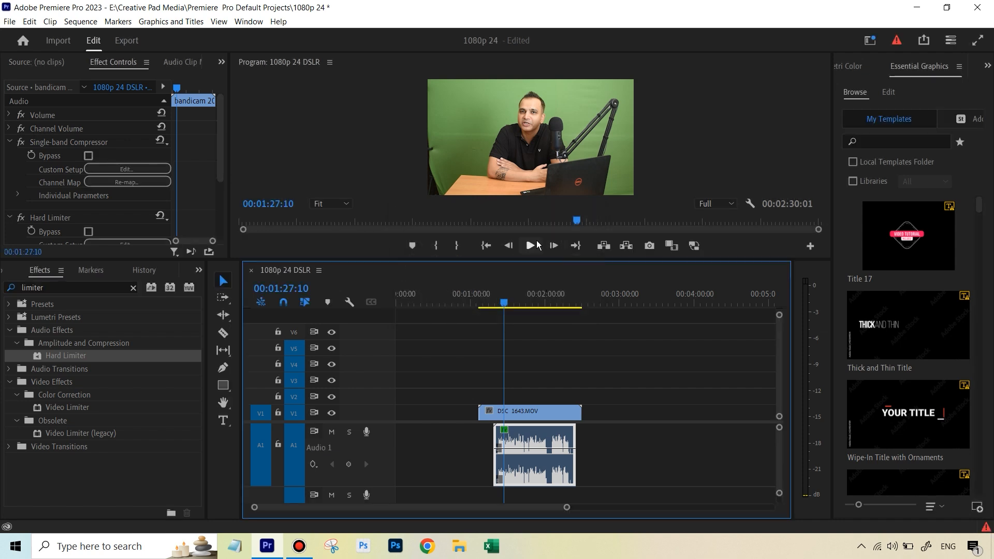
# Step: Move the playhead back and play the clip to hear the -1 dB normalized audio
pyautogui.moveTo(504, 303); pyautogui.dragTo(502, 303)
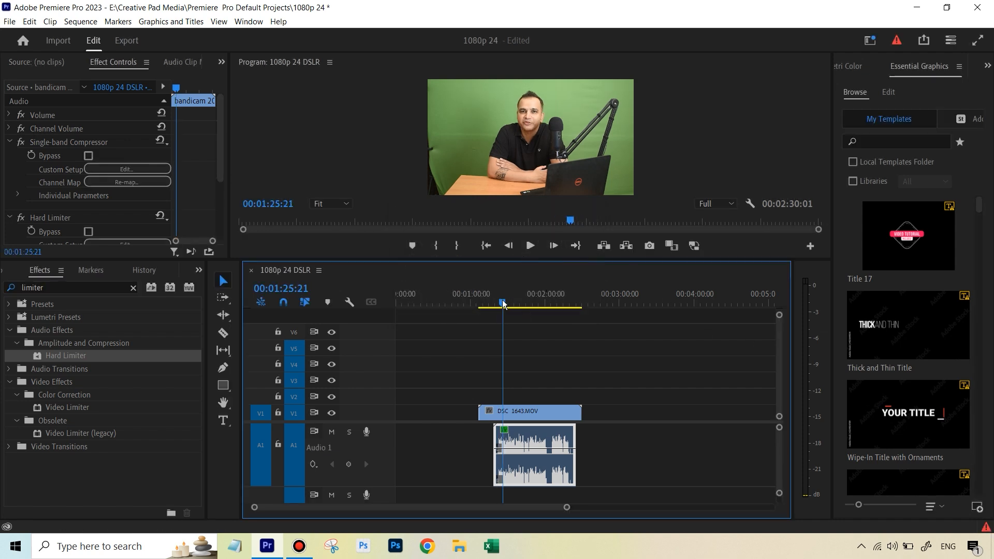
pyautogui.click(532, 245)
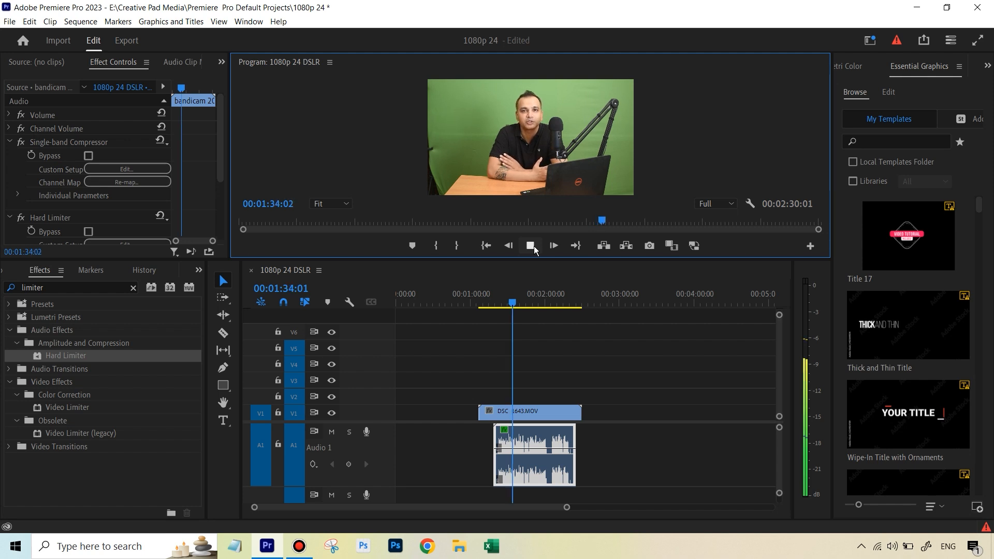
pyautogui.click(533, 247)
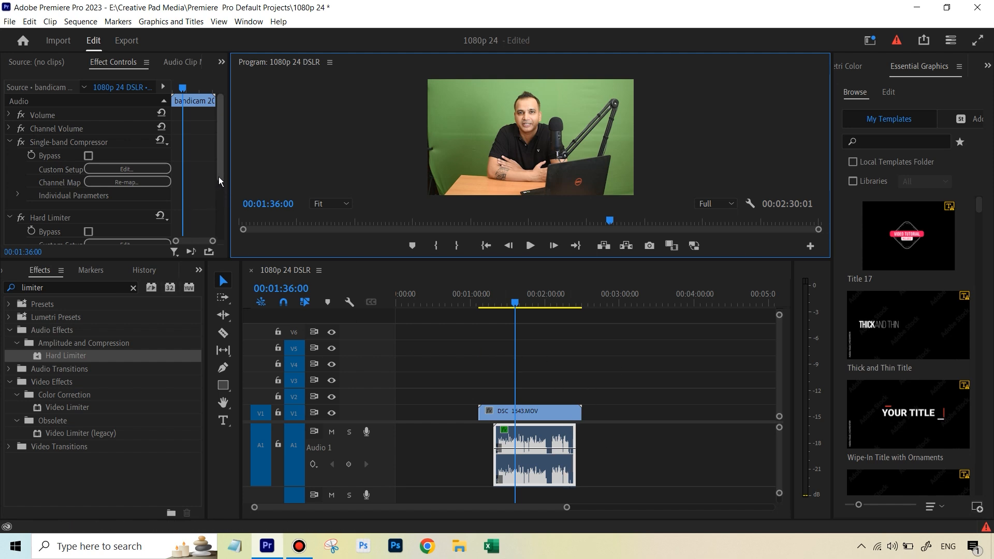
# Step: Search the effects for noise and apply DeNoise to the bandicam audio clip
pyautogui.click(134, 291)
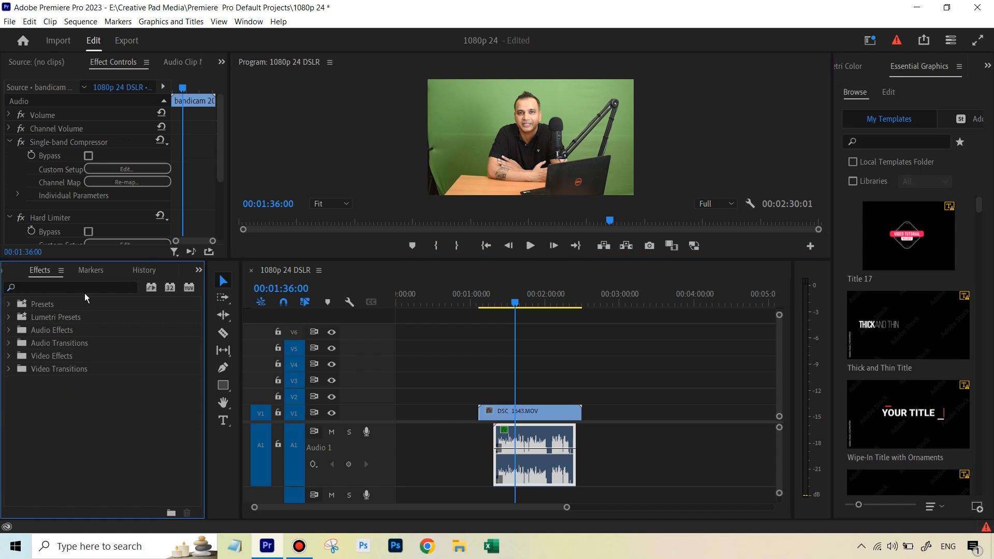
pyautogui.click(85, 287)
pyautogui.write('noise red')
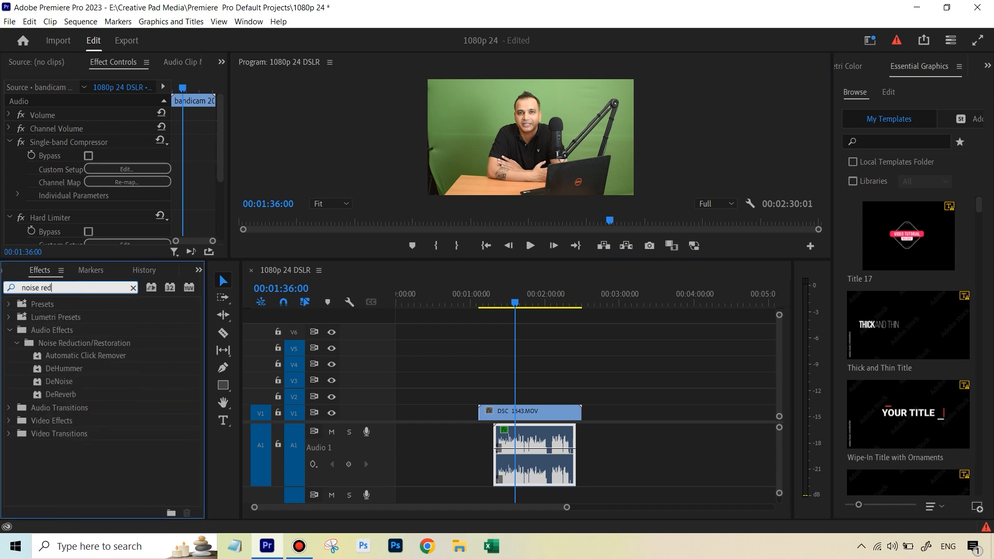
pyautogui.press('BackSpace')
pyautogui.press('BackSpace')
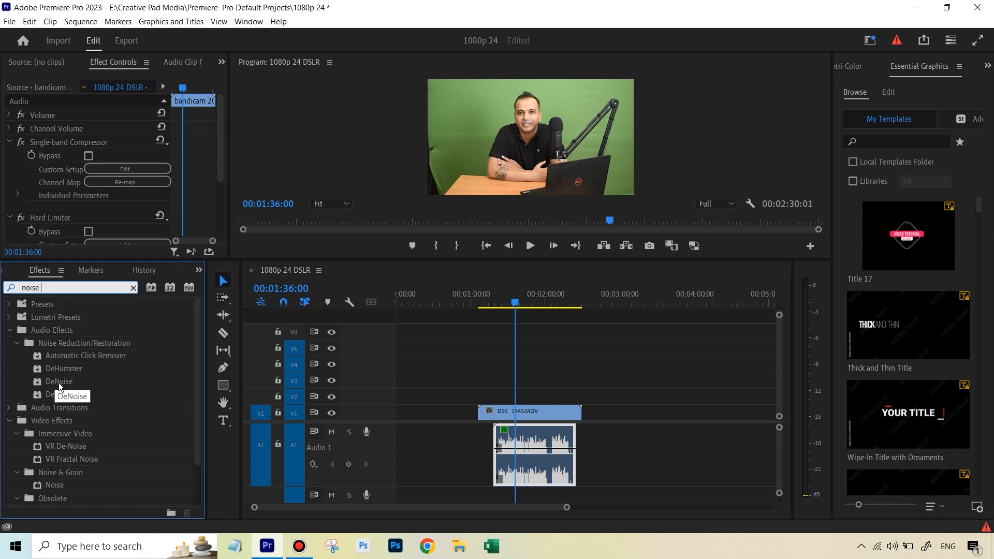
pyautogui.moveTo(71, 381); pyautogui.dragTo(537, 438)
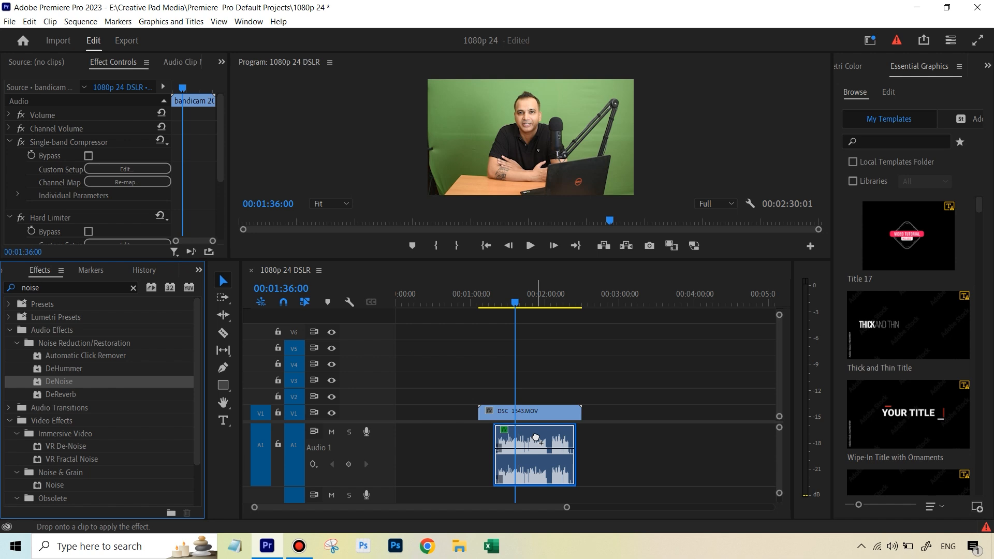
# Step: Open the DeNoise custom setup editor, choose the (Default) preset and close the editor
pyautogui.moveTo(535, 439); pyautogui.dragTo(528, 437)
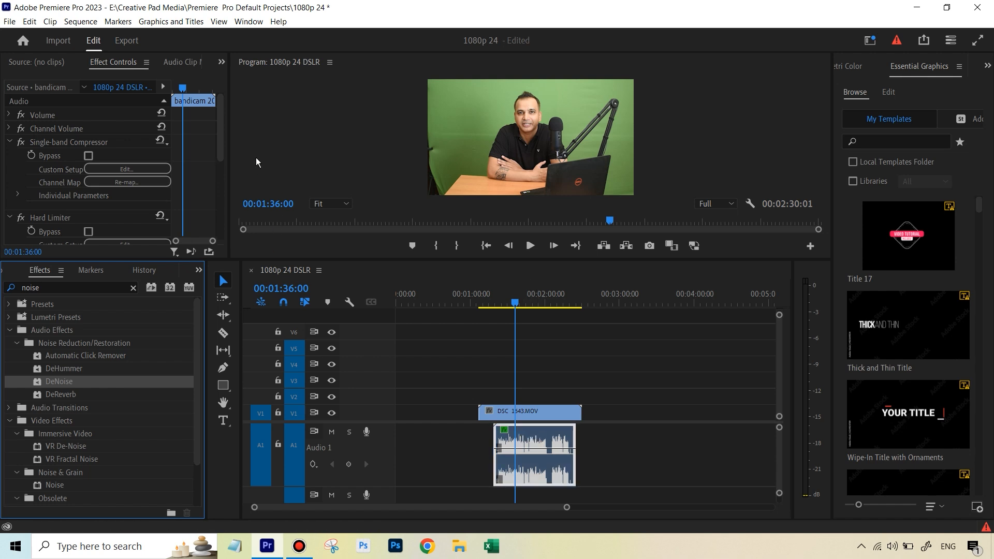
pyautogui.moveTo(219, 150); pyautogui.dragTo(225, 203)
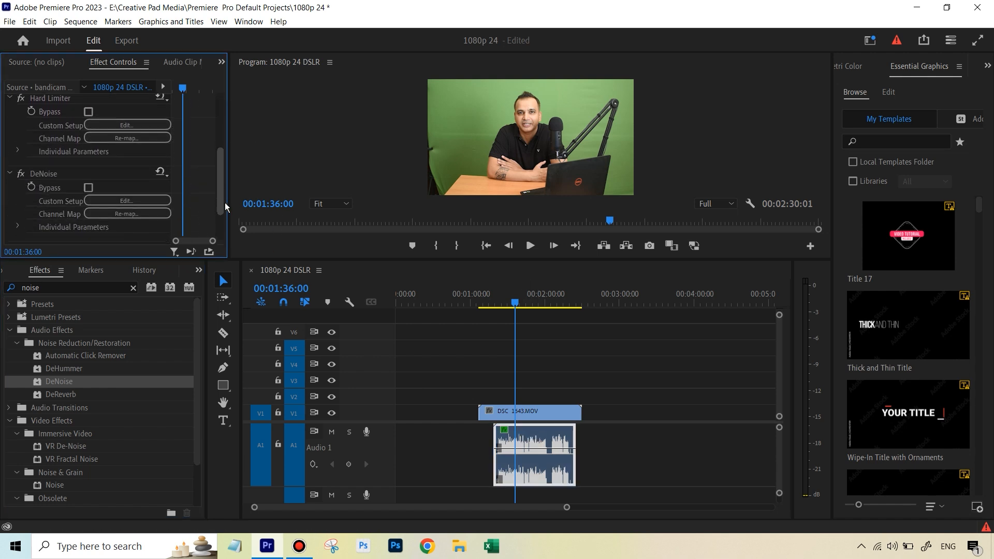
pyautogui.click(130, 200)
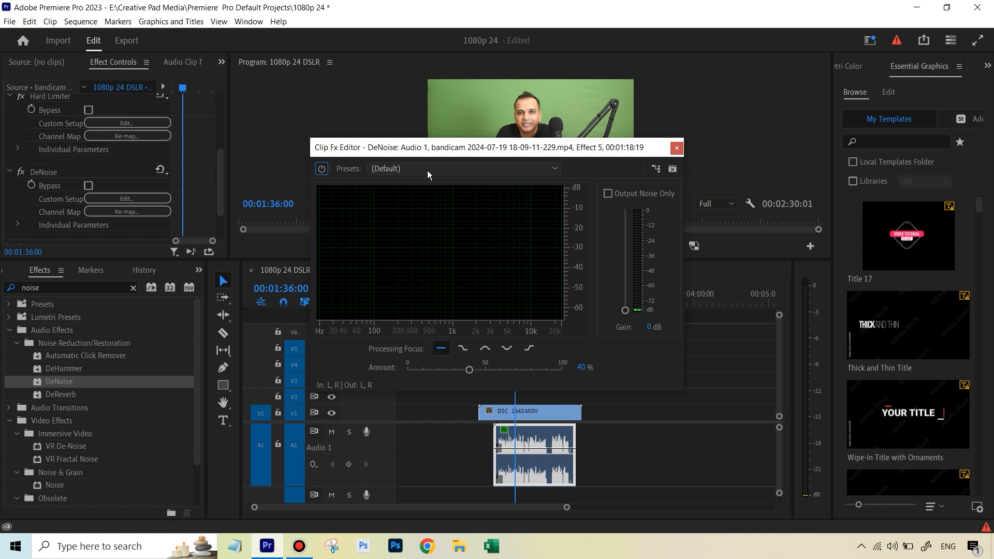
pyautogui.click(435, 172)
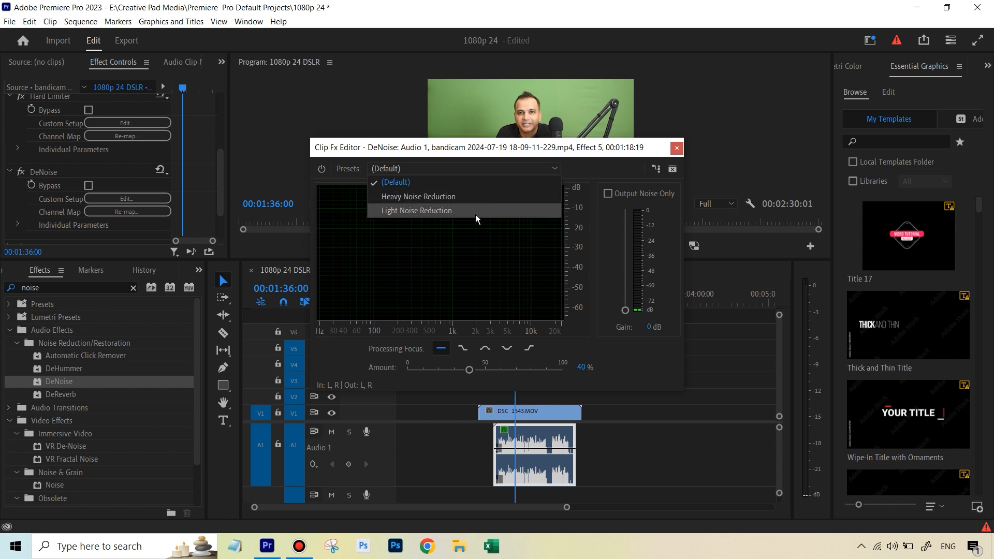
pyautogui.click(439, 185)
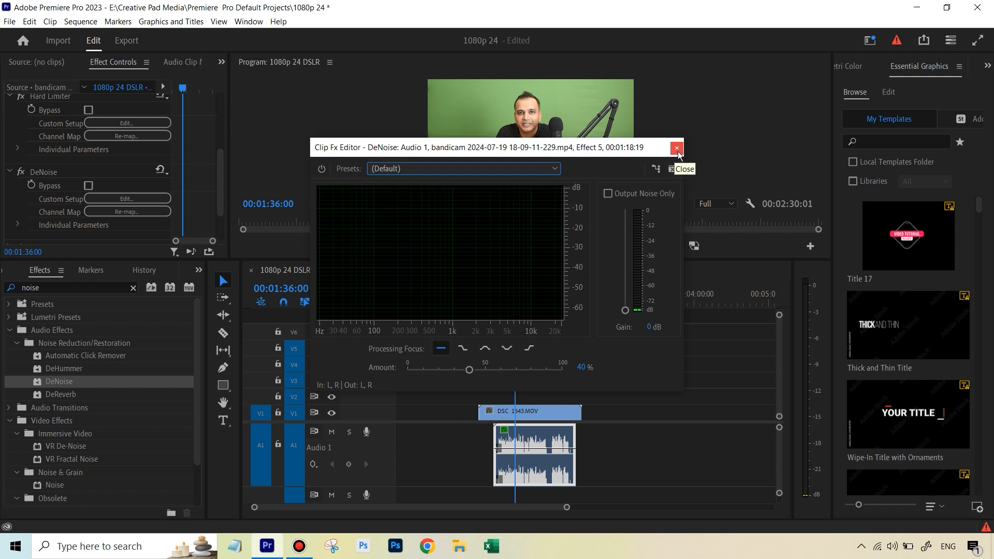
pyautogui.click(677, 148)
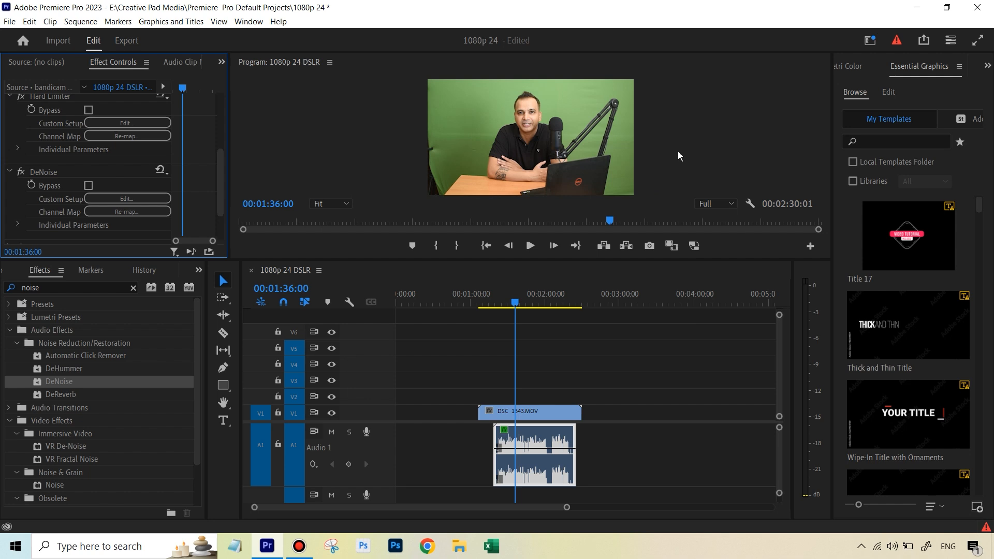
# Step: Move the playhead back and play the clip to hear the DeNoise effect
pyautogui.click(509, 305)
pyautogui.moveTo(509, 304); pyautogui.dragTo(505, 303)
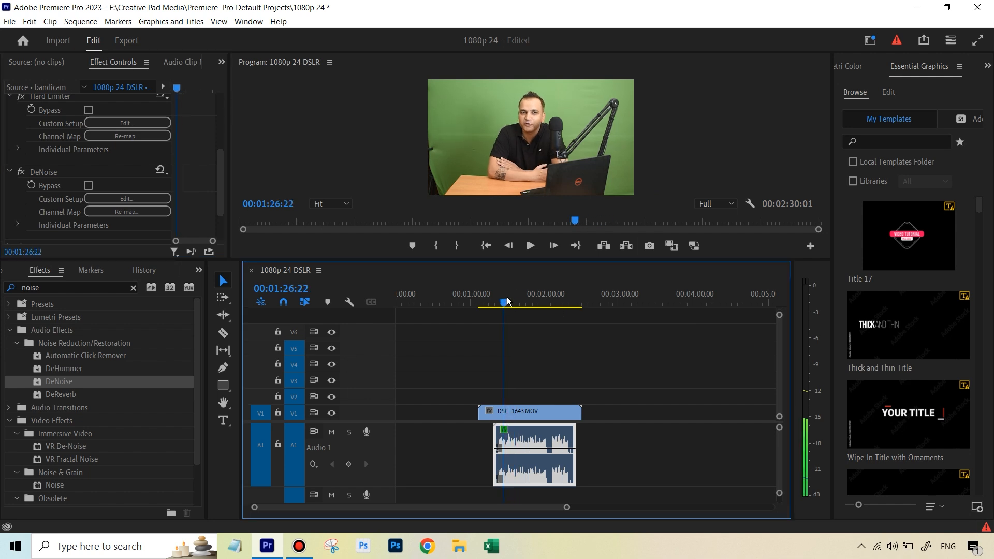
pyautogui.click(530, 250)
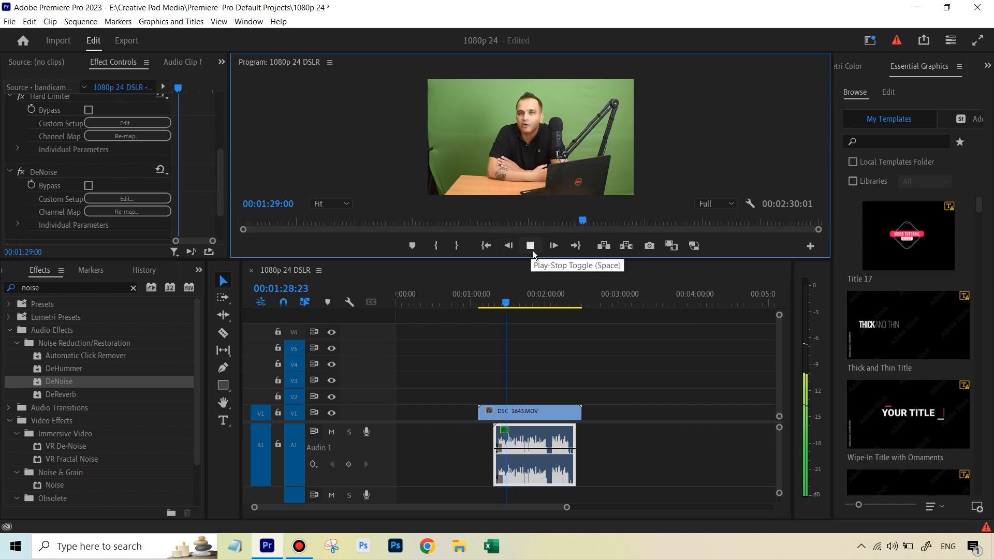
pyautogui.click(533, 250)
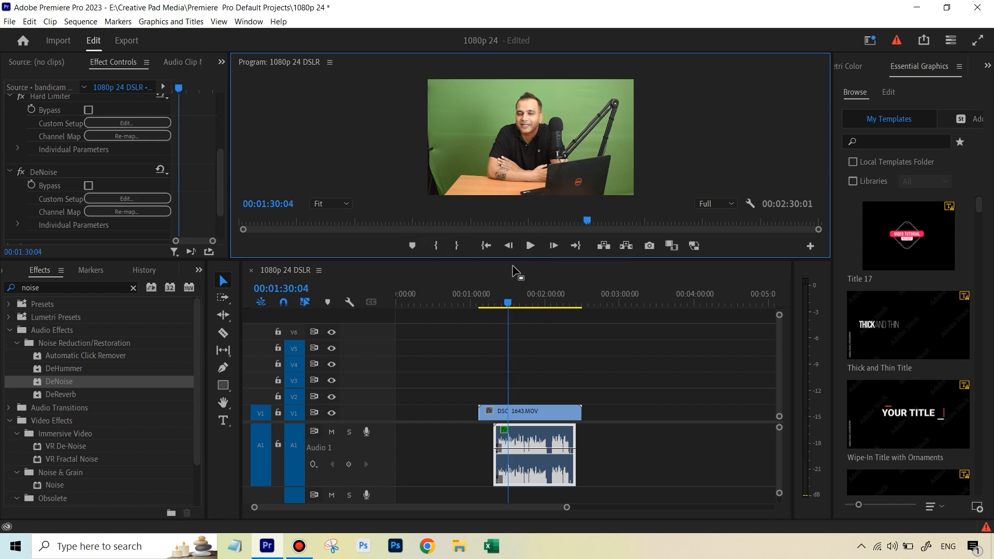
# Step: Play back the clip while toggling the DeNoise effect off and on to compare the sound
pyautogui.click(500, 303)
pyautogui.press('space')
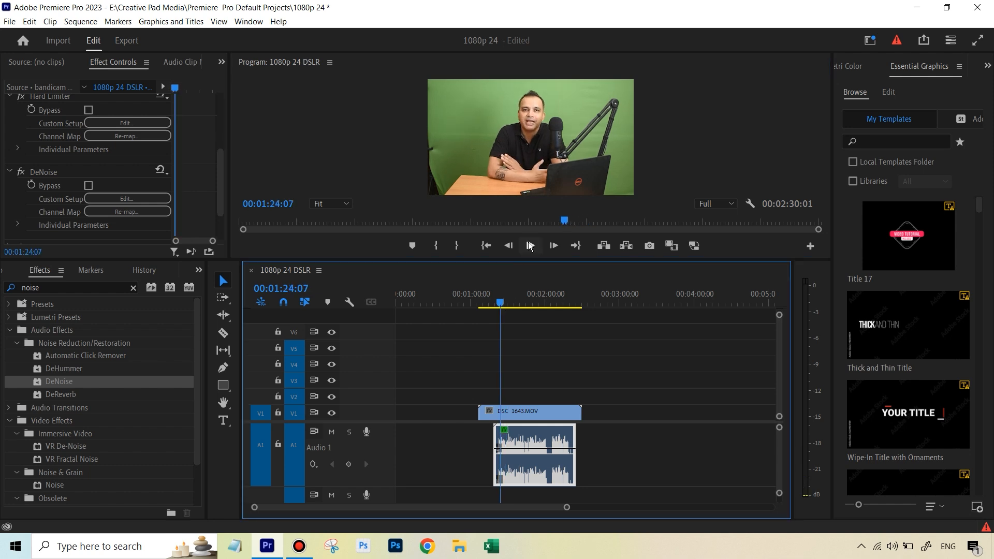
pyautogui.click(20, 171)
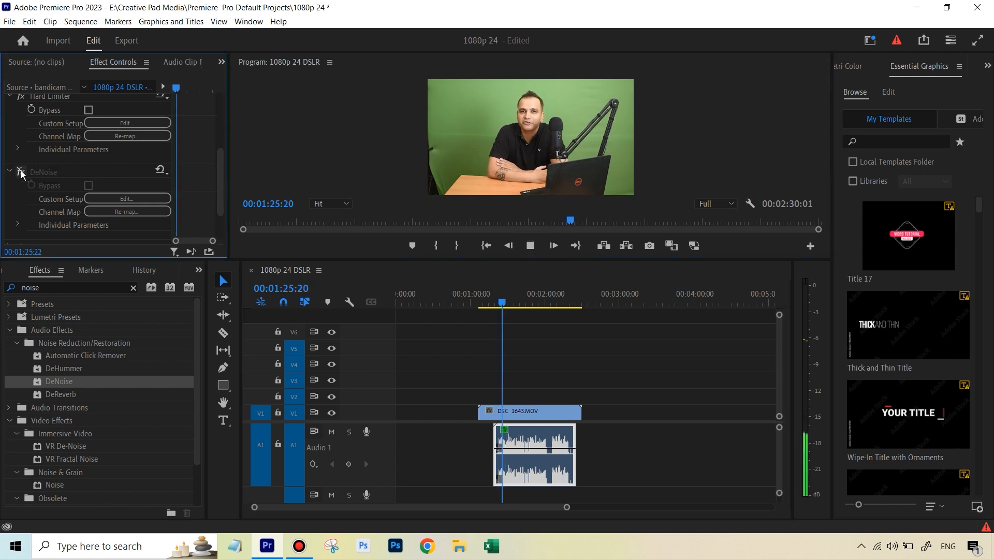
pyautogui.click(21, 171)
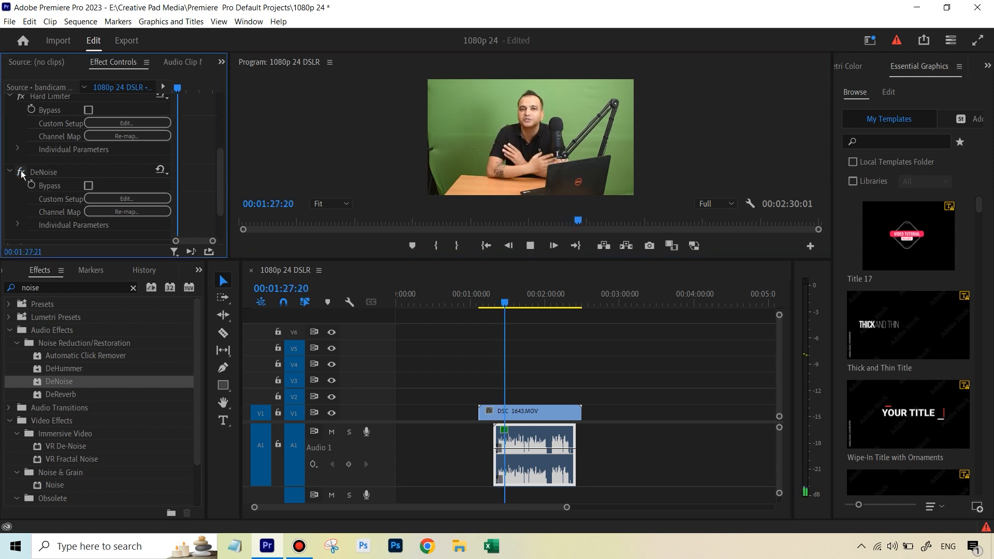
pyautogui.click(21, 172)
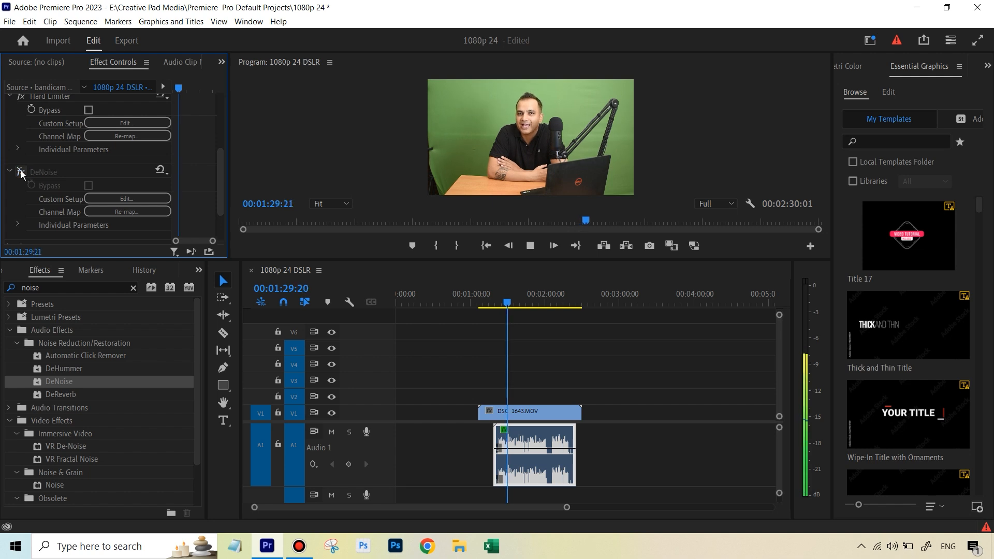
pyautogui.click(21, 171)
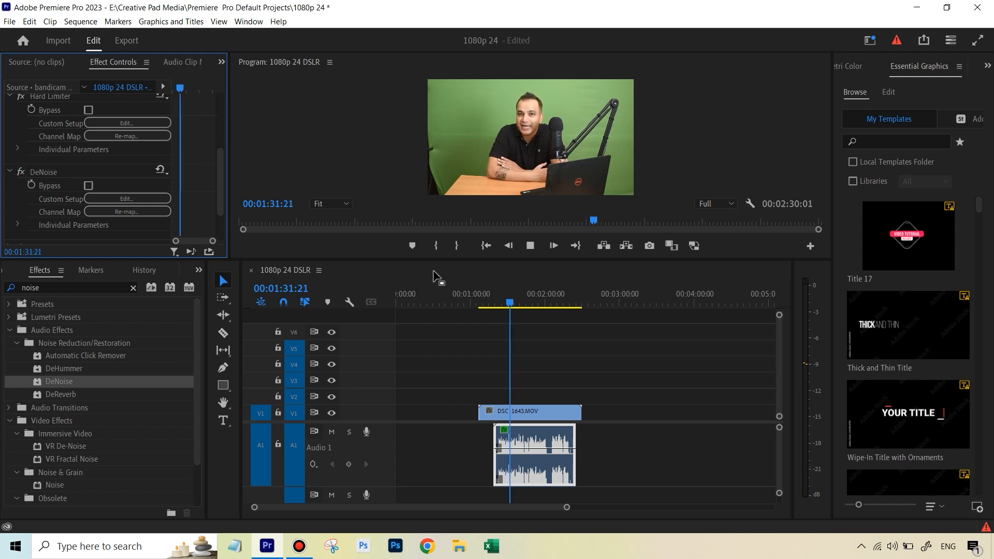
pyautogui.click(530, 246)
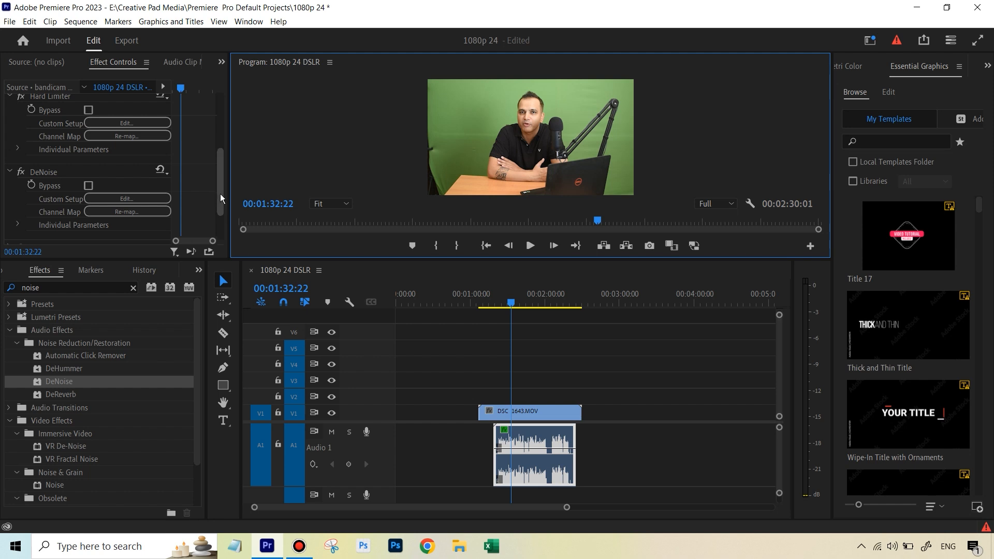
# Step: Search the effects for high and apply Highpass to the bandicam audio clip
pyautogui.moveTo(220, 193)
pyautogui.mouseDown()
pyautogui.moveTo(222, 213)
pyautogui.moveTo(223, 198)
pyautogui.mouseUp()
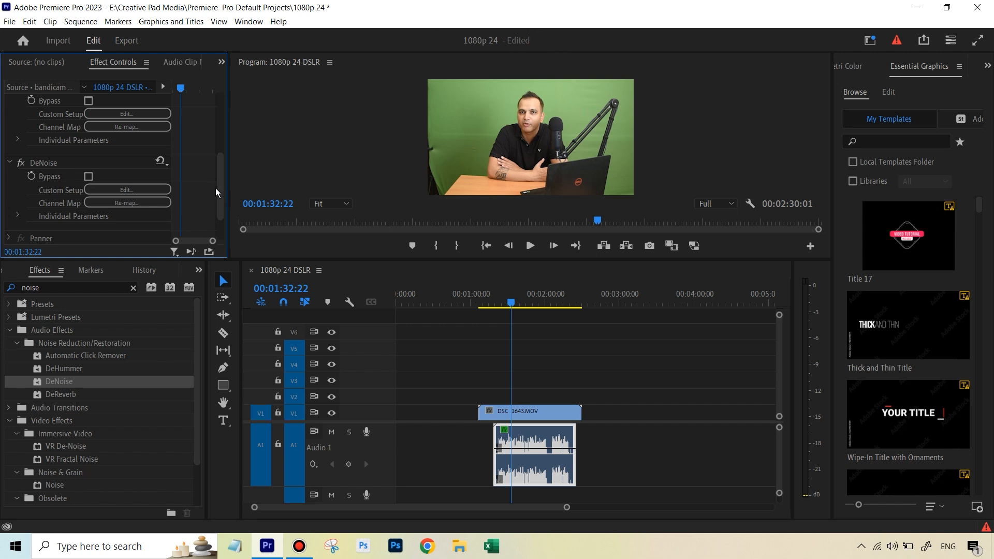
pyautogui.moveTo(218, 189); pyautogui.dragTo(218, 200)
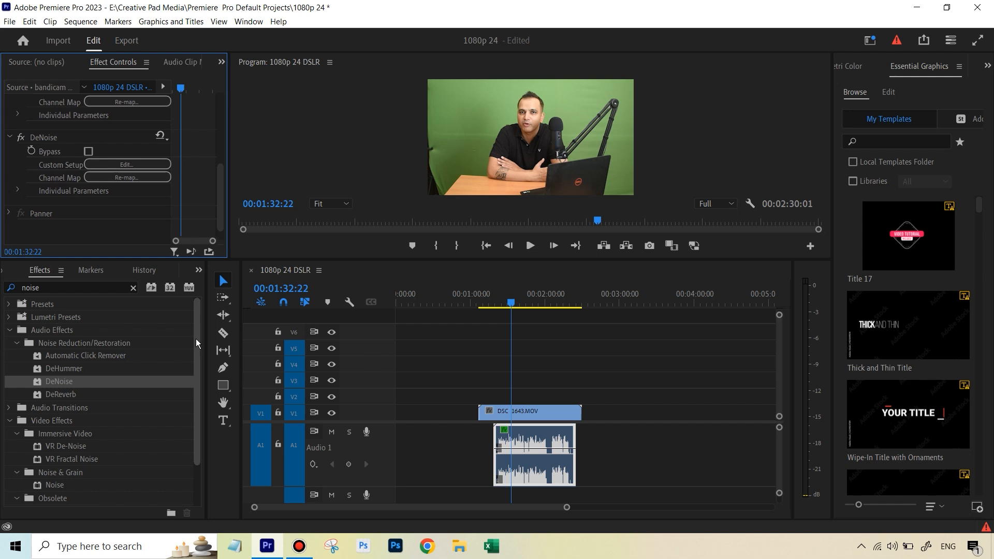
pyautogui.moveTo(197, 337); pyautogui.dragTo(195, 386)
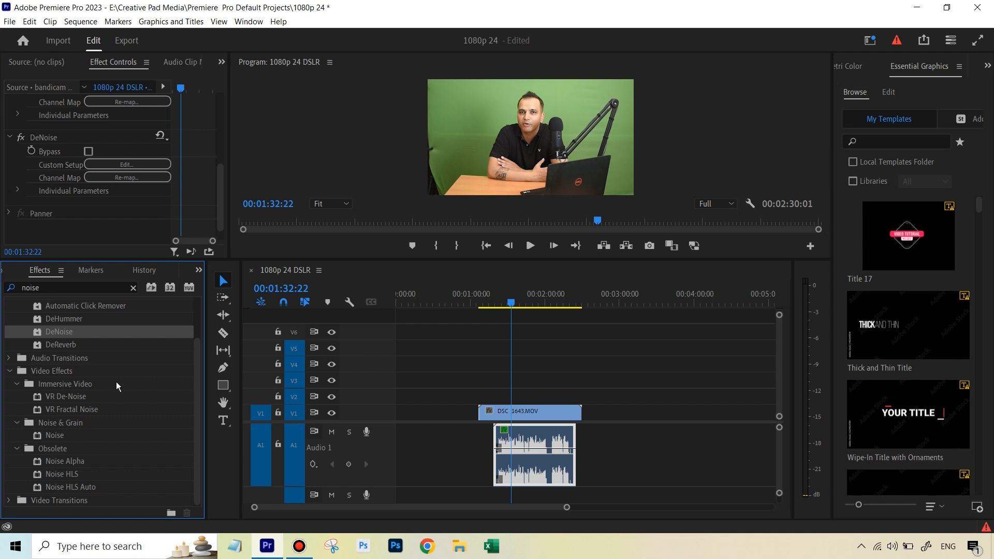
pyautogui.scroll(5, 196, 414)
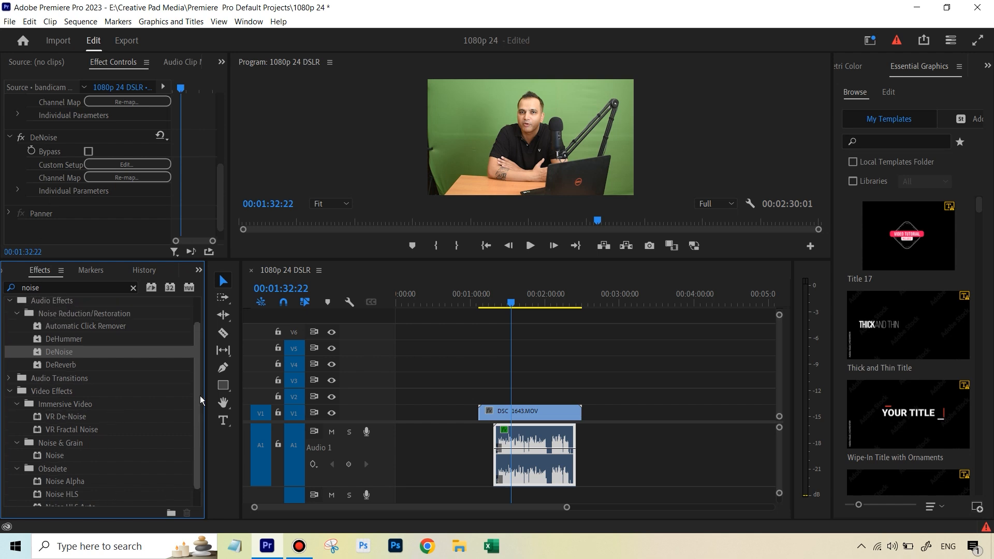
pyautogui.click(132, 287)
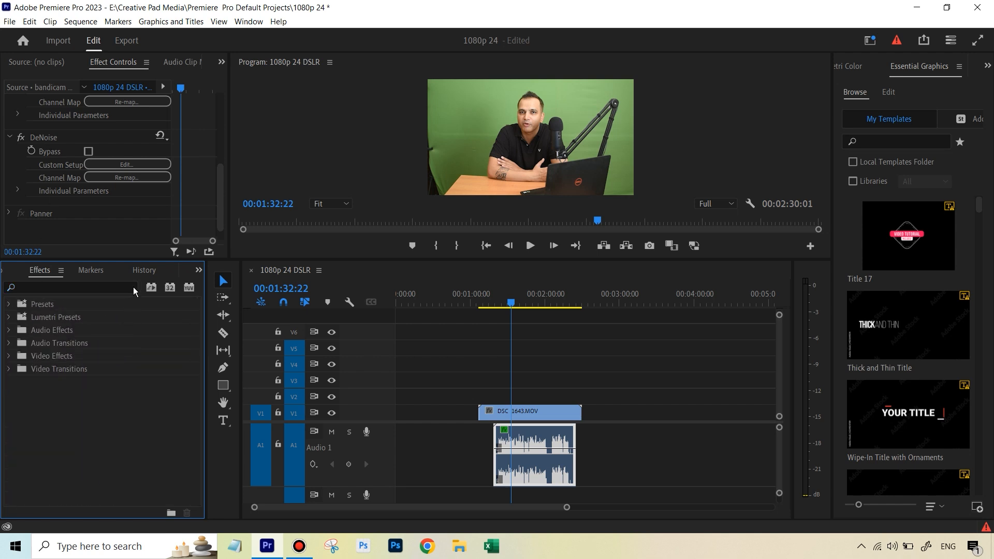
pyautogui.click(117, 288)
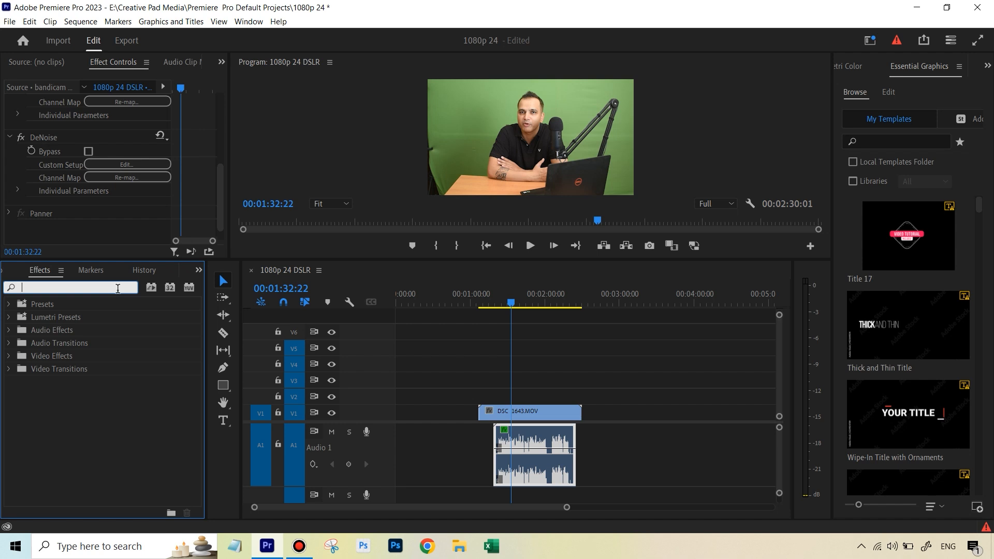
pyautogui.write('high')
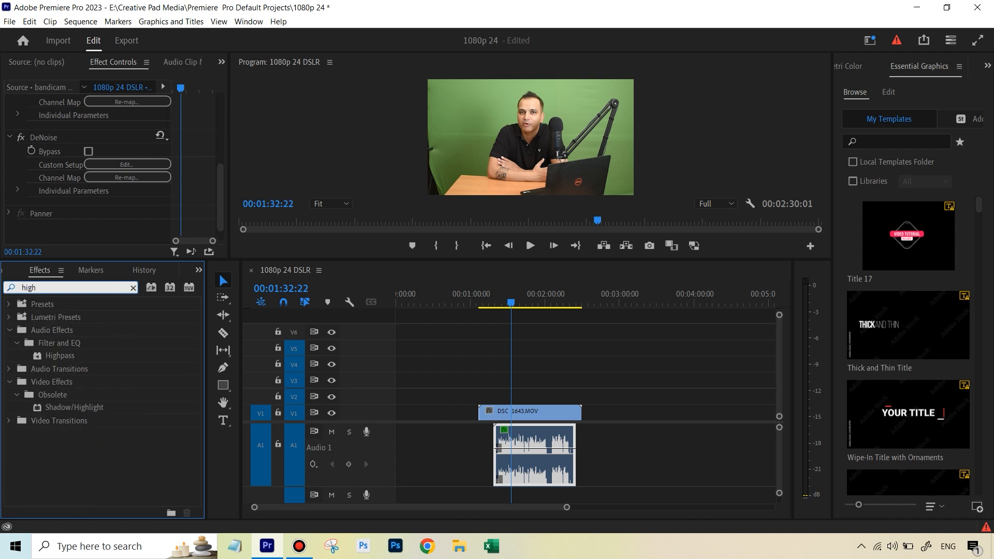
pyautogui.moveTo(60, 355); pyautogui.dragTo(533, 455)
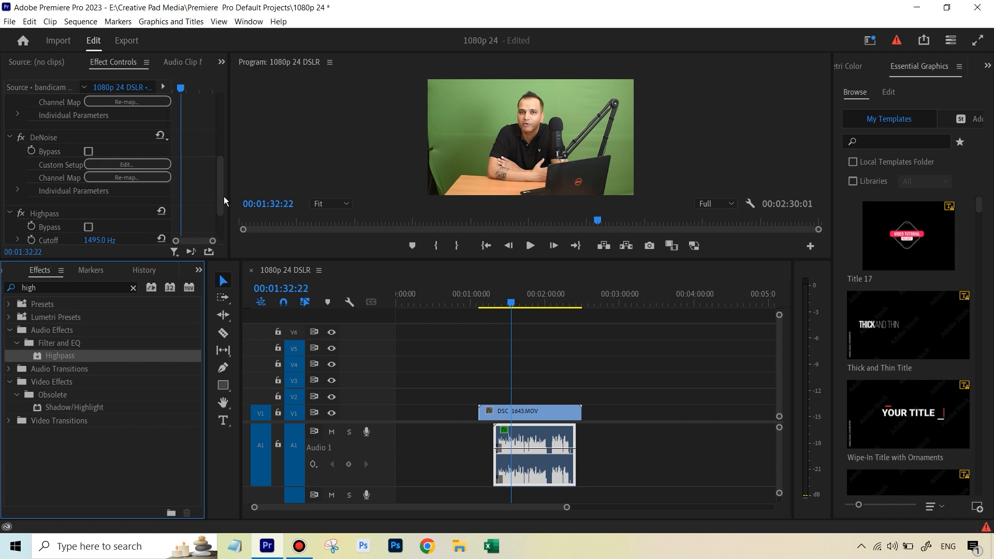
# Step: Move the playhead back and play the clip to hear the Highpass effect
pyautogui.moveTo(223, 197); pyautogui.dragTo(220, 219)
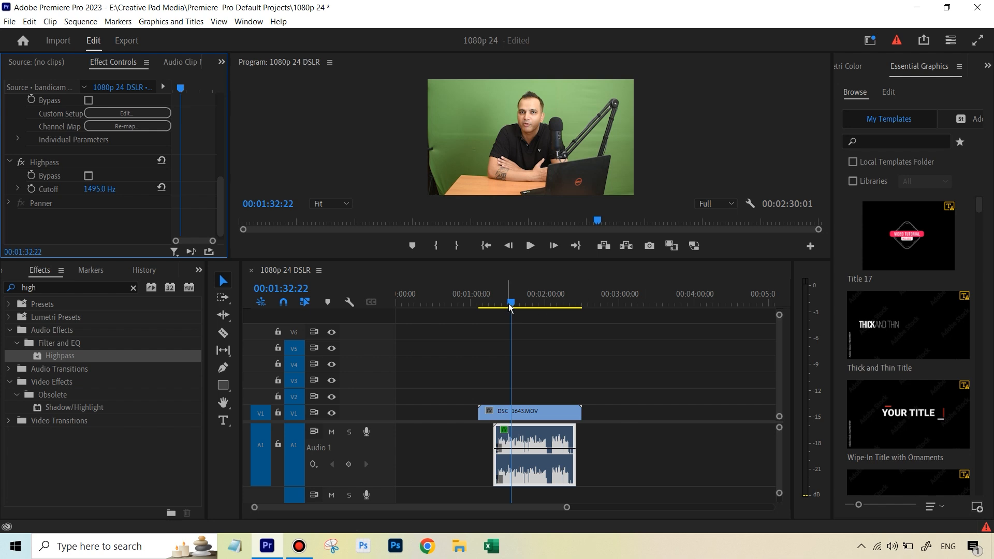
pyautogui.moveTo(510, 310); pyautogui.dragTo(503, 310)
pyautogui.click(530, 245)
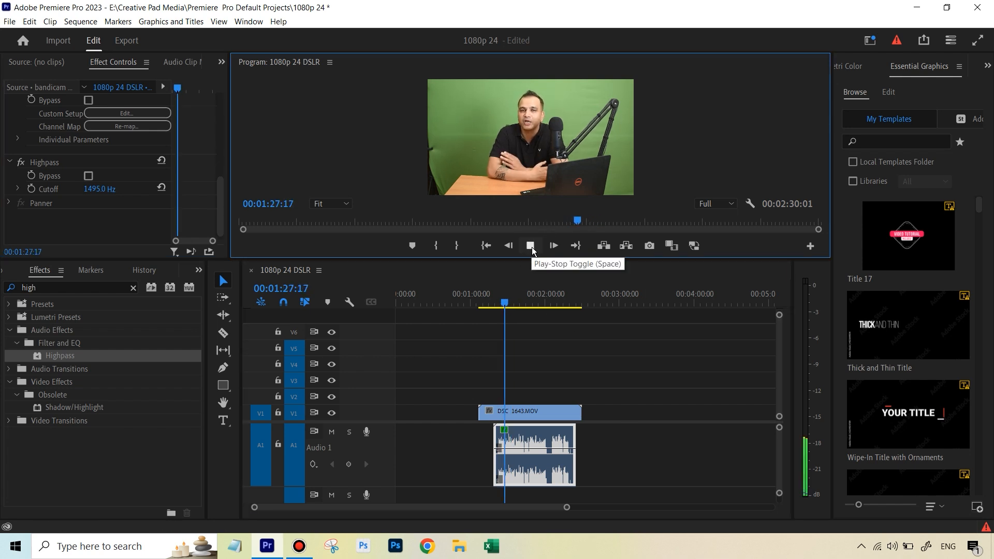
pyautogui.click(532, 247)
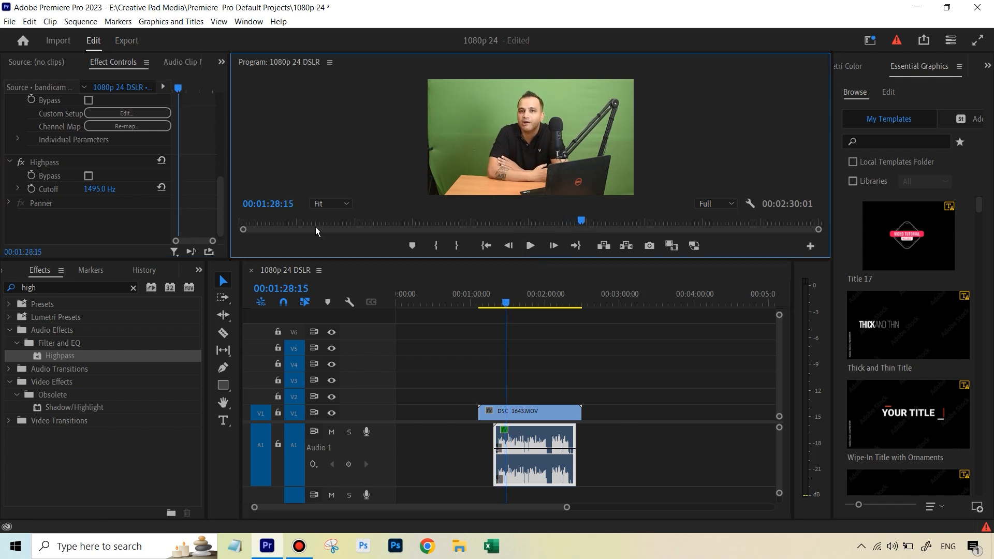
# Step: Set the Highpass cutoff to 90 Hz
pyautogui.moveTo(104, 190); pyautogui.dragTo(62, 189)
pyautogui.click(96, 189)
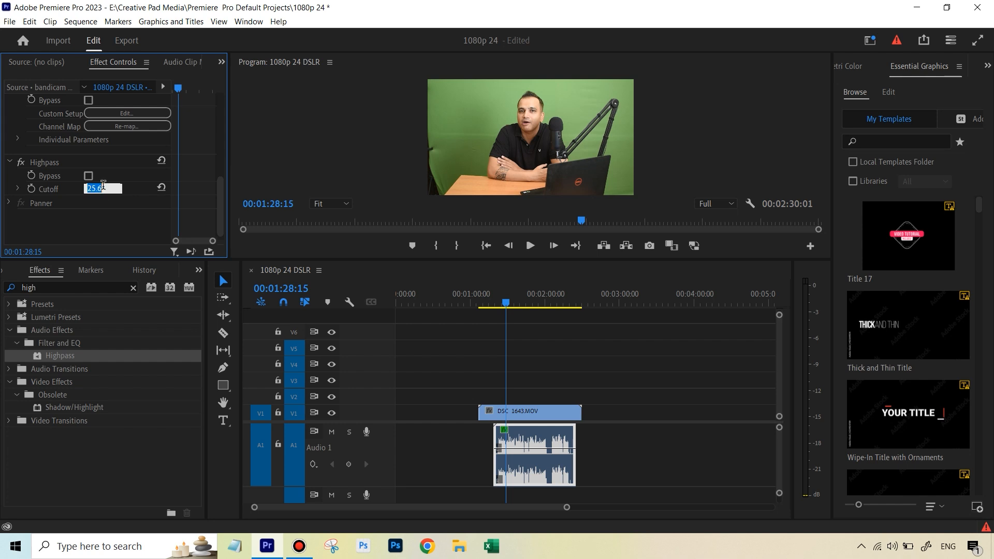
pyautogui.write('90')
pyautogui.press('Return')
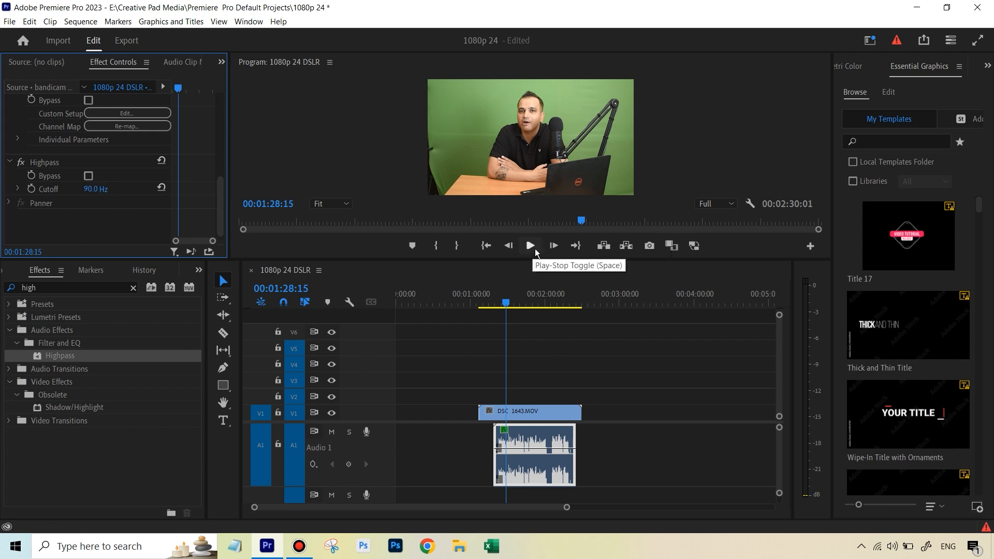
# Step: Play back the clip while toggling the Highpass effect off and on to compare the sound
pyautogui.click(501, 296)
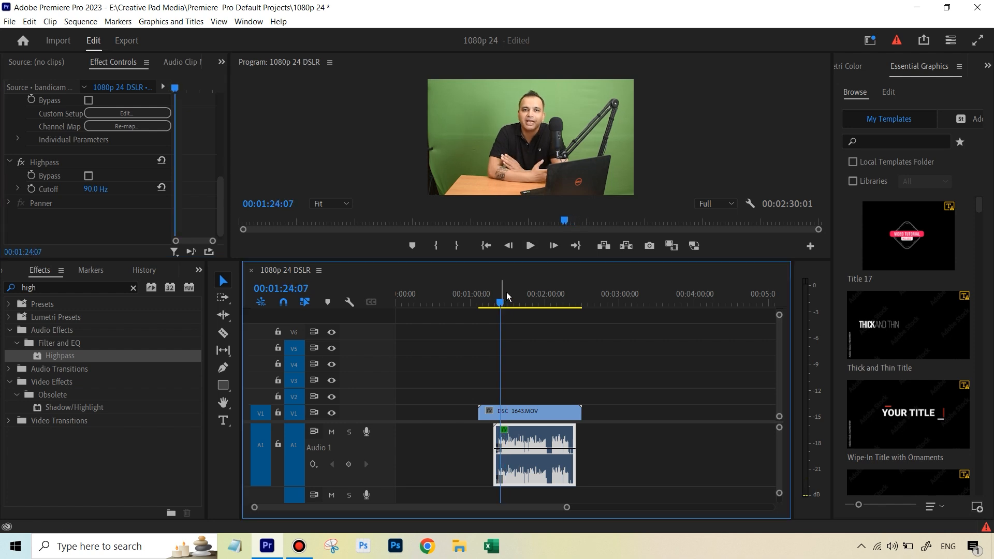
pyautogui.click(530, 245)
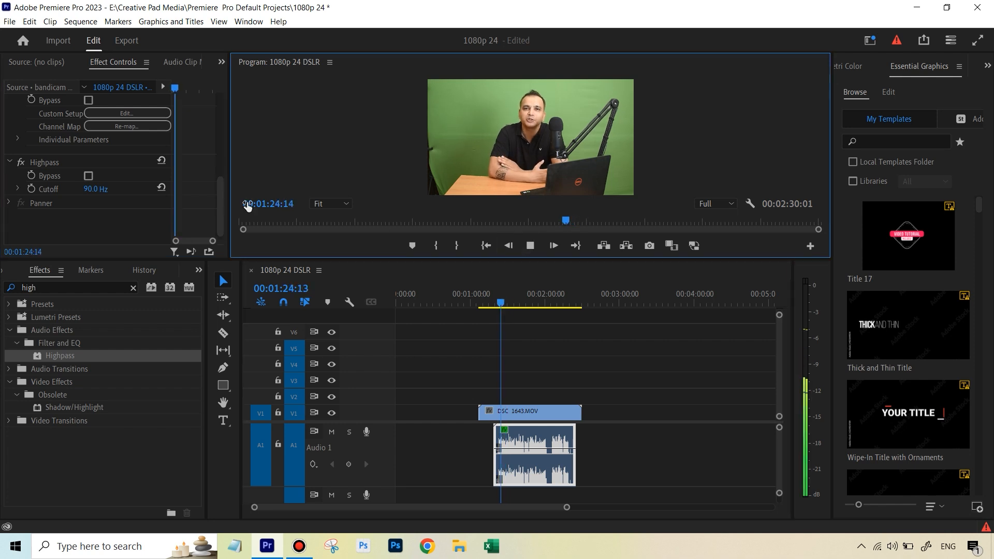
pyautogui.click(21, 163)
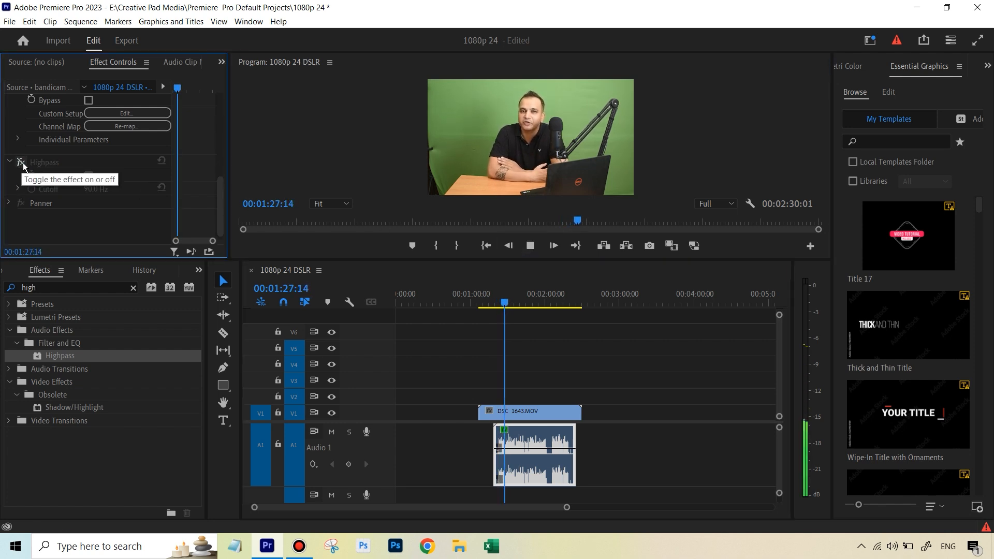
pyautogui.click(23, 162)
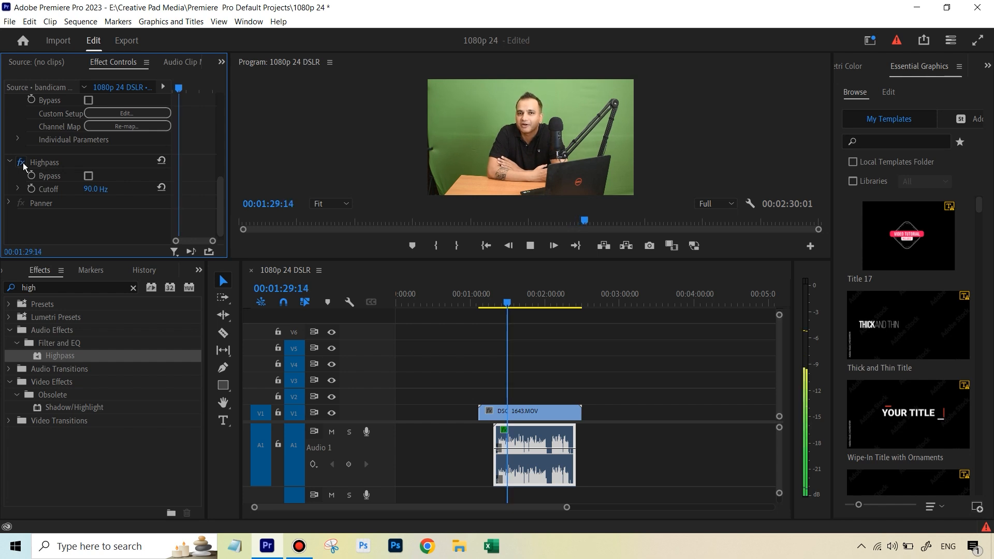
pyautogui.click(533, 246)
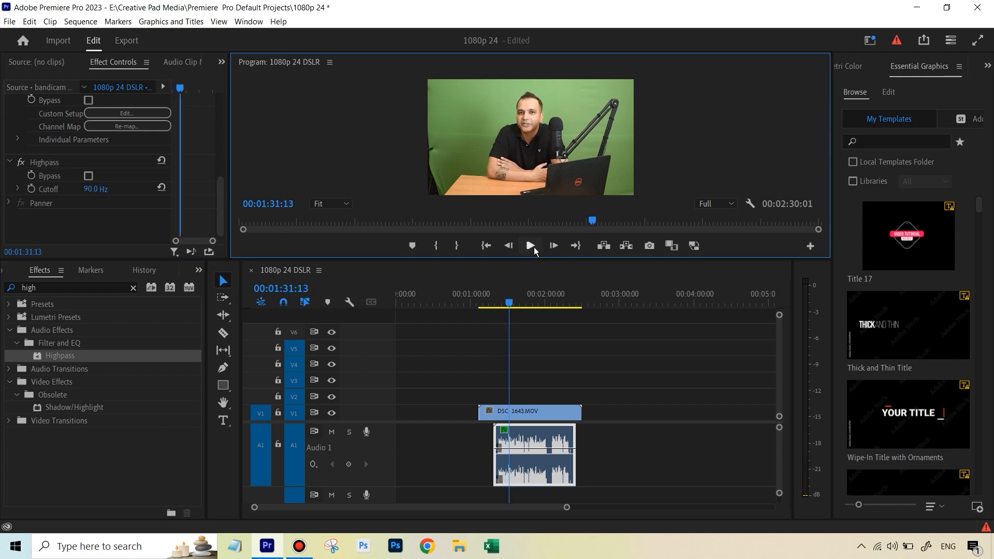
pyautogui.moveTo(222, 180); pyautogui.dragTo(222, 167)
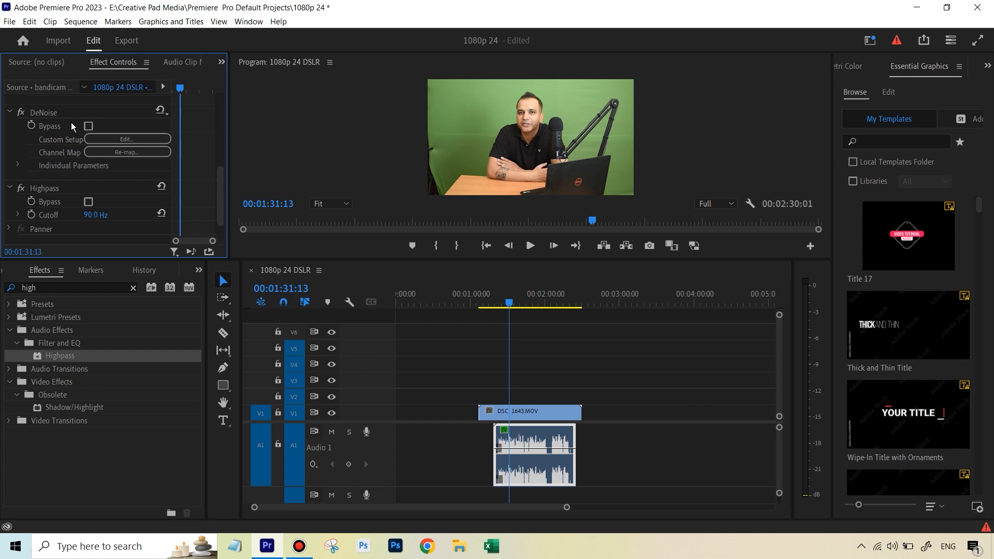
# Step: Search the effects for bass and apply Bass to the bandicam audio clip
pyautogui.moveTo(220, 187); pyautogui.dragTo(76, 197)
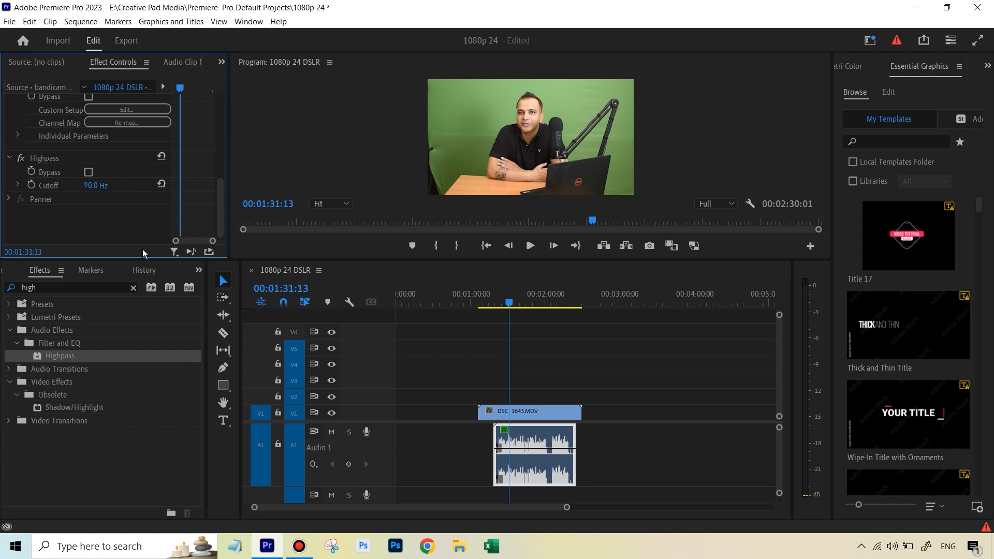
pyautogui.click(134, 288)
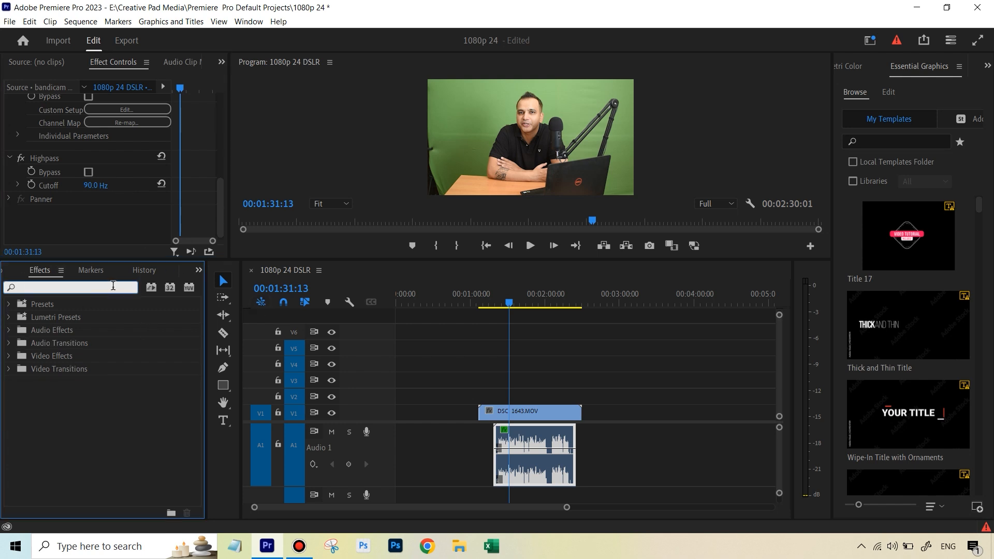
pyautogui.write('bass')
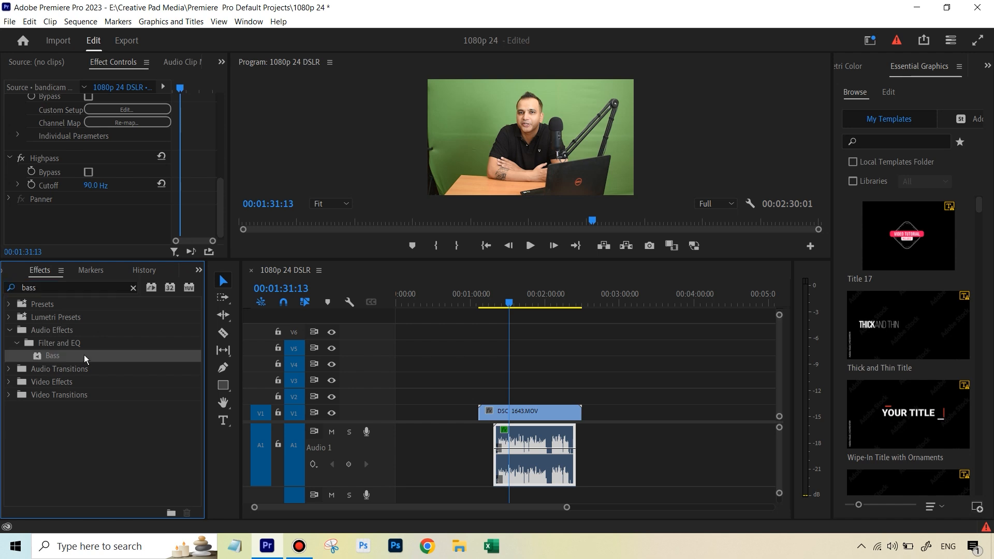
pyautogui.moveTo(83, 355); pyautogui.dragTo(534, 454)
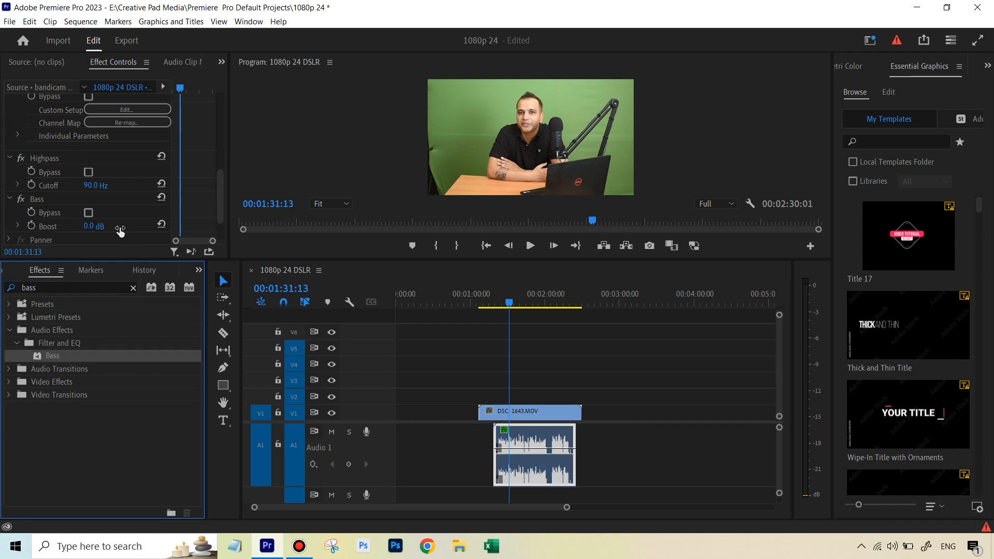
# Step: Set the Bass boost to 3 dB
pyautogui.click(92, 228)
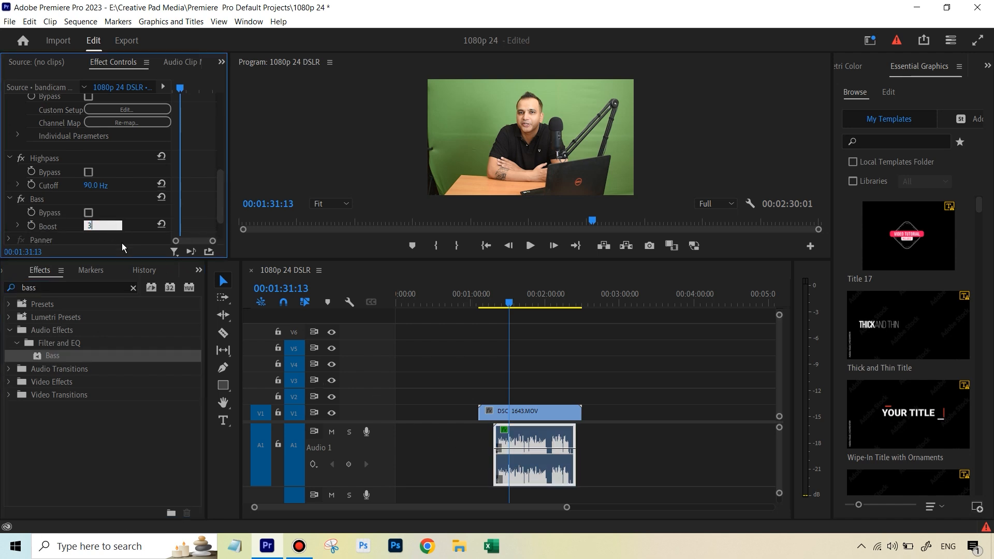
pyautogui.write('3')
pyautogui.click(122, 242)
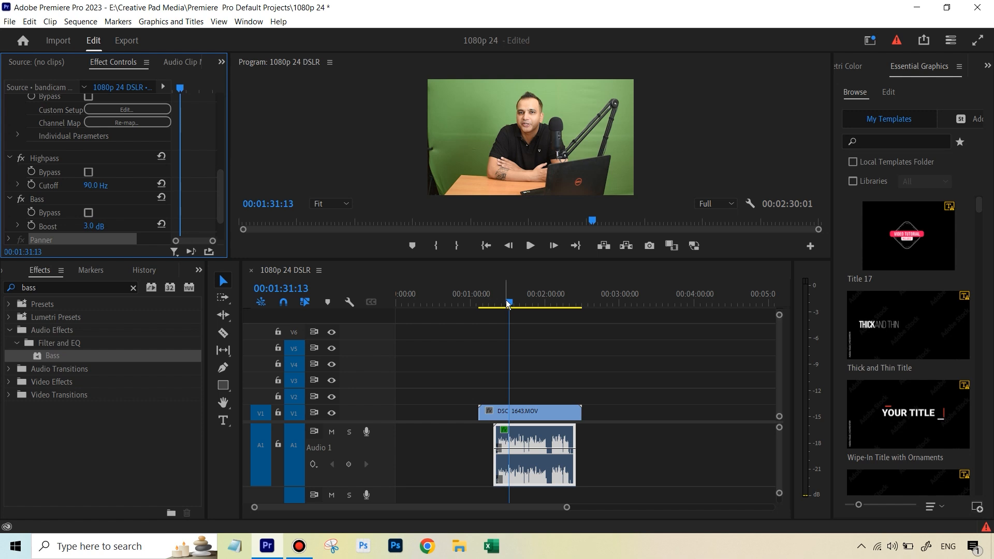
# Step: Move the playhead back and play the clip to hear the Bass boost
pyautogui.moveTo(507, 304); pyautogui.dragTo(500, 304)
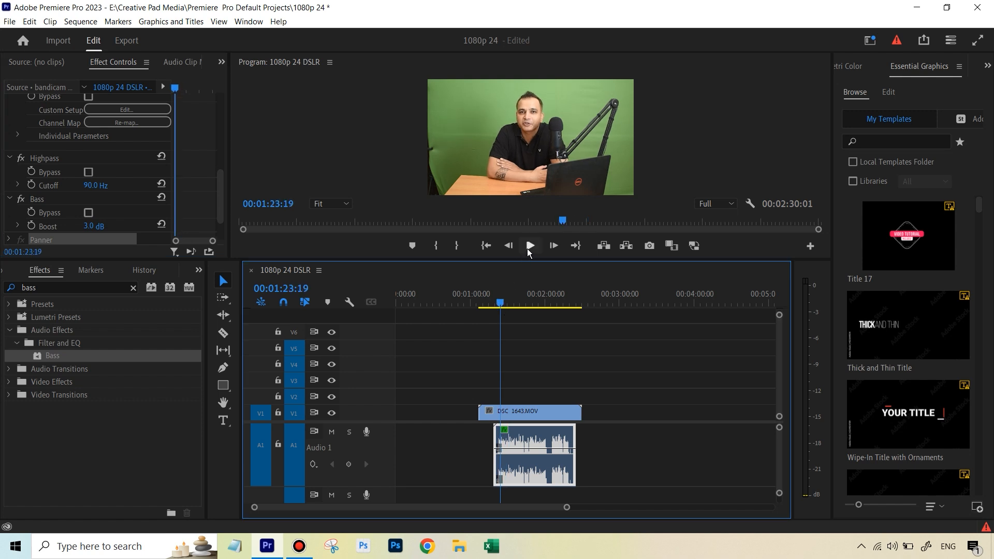
pyautogui.click(526, 249)
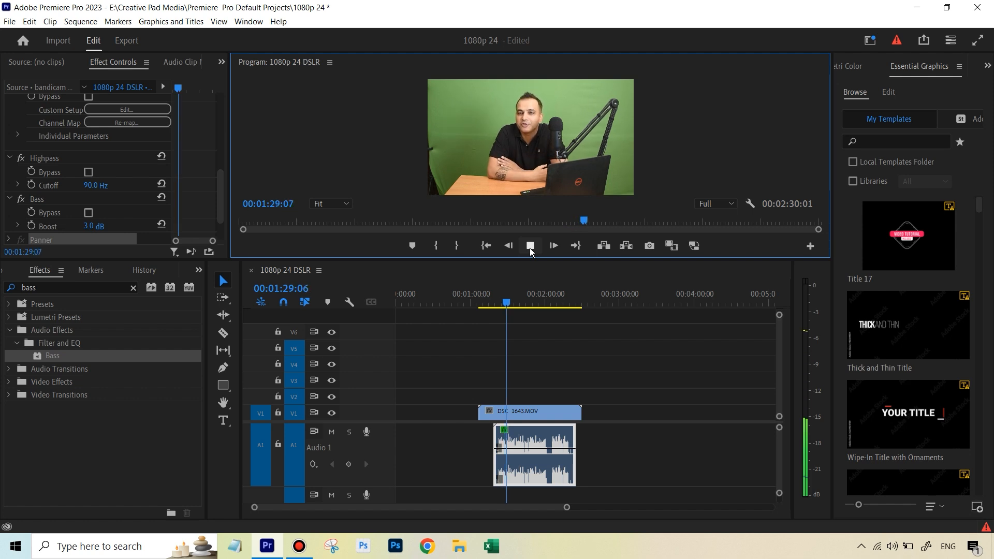
pyautogui.click(530, 247)
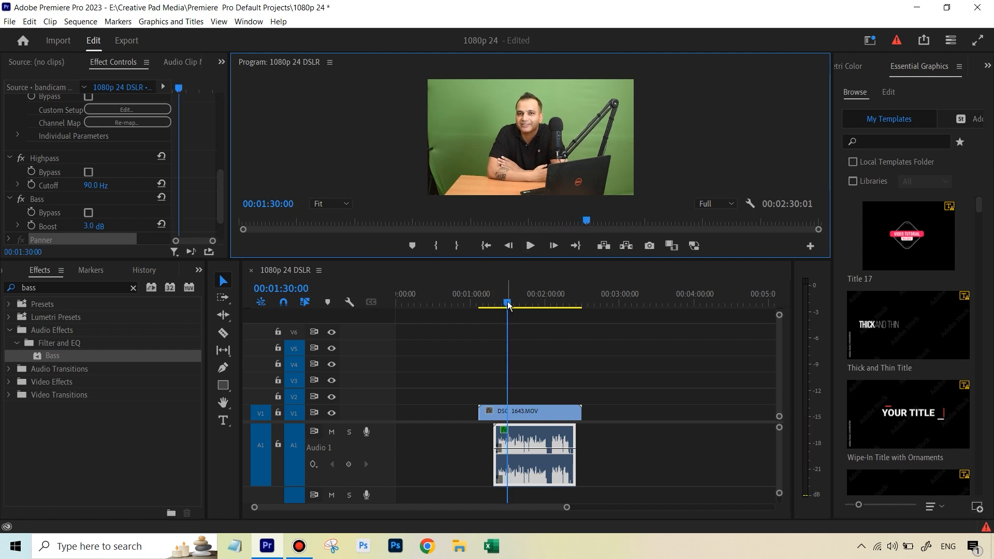
pyautogui.moveTo(509, 307); pyautogui.dragTo(510, 308)
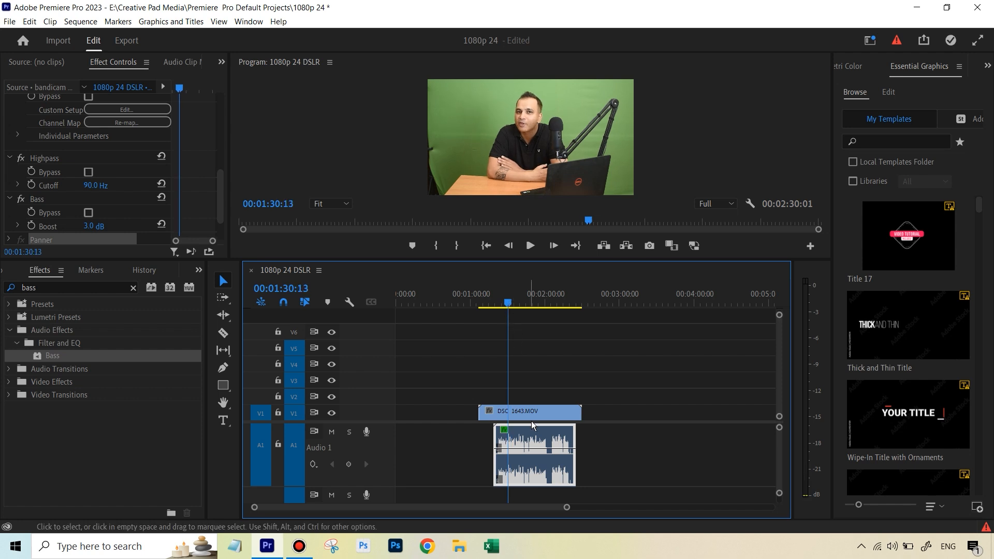
# Step: Split the bandicam audio clip at the playhead with the Razor tool
pyautogui.click(223, 332)
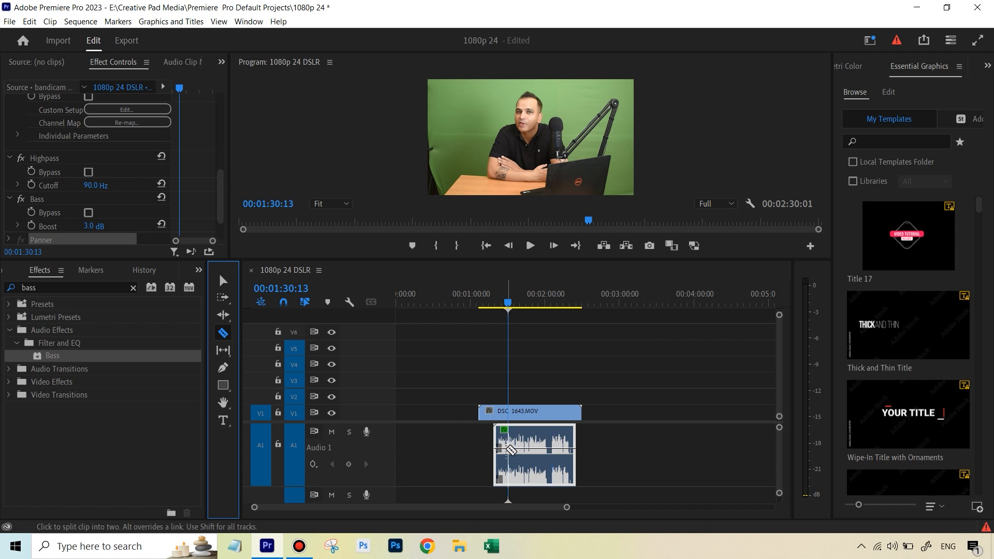
pyautogui.click(506, 449)
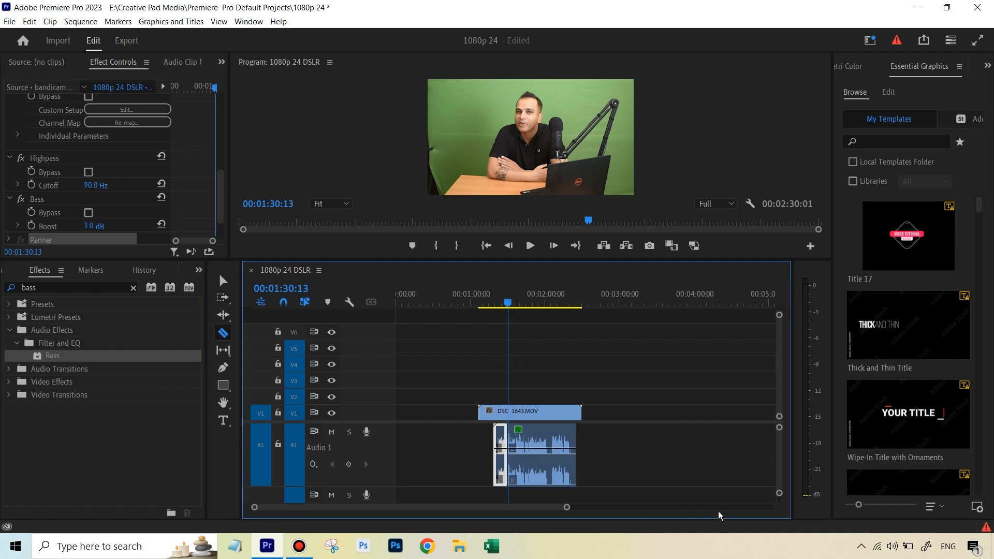
pyautogui.moveTo(566, 507); pyautogui.dragTo(476, 507)
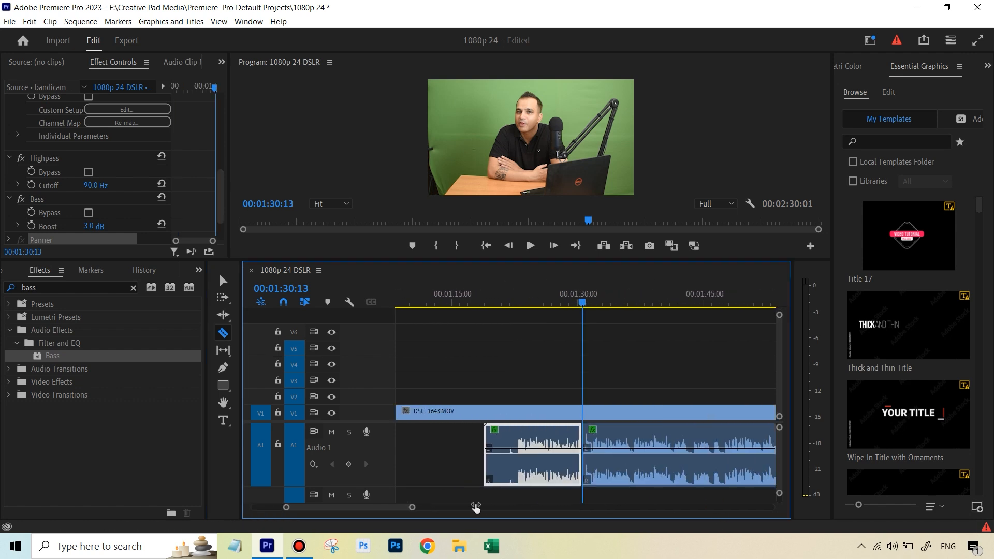
pyautogui.moveTo(583, 302); pyautogui.dragTo(569, 302)
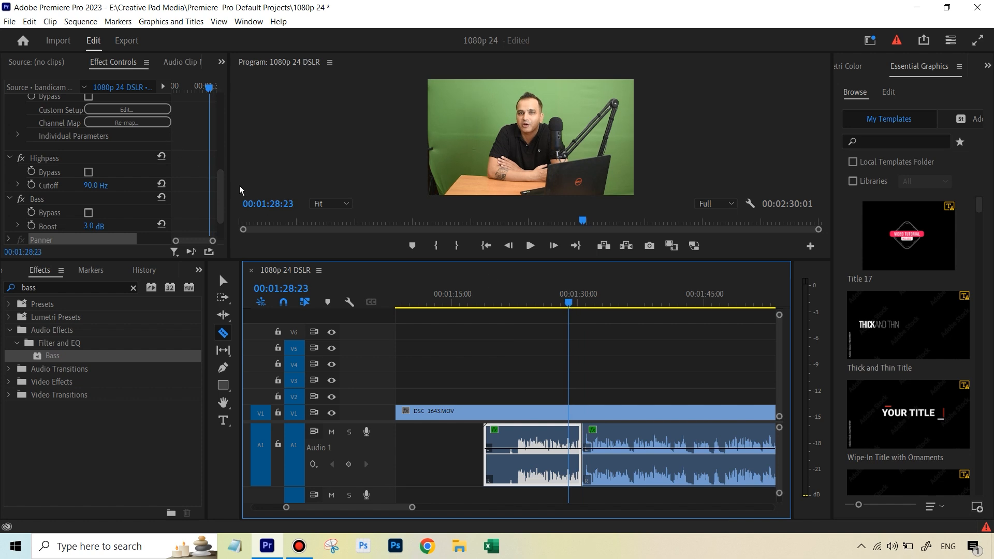
# Step: Bypass the Single-band Compressor, Hard Limiter, DeNoise, Highpass and Bass effects on the bandicam audio segment
pyautogui.moveTo(223, 190); pyautogui.dragTo(222, 118)
pyautogui.click(21, 131)
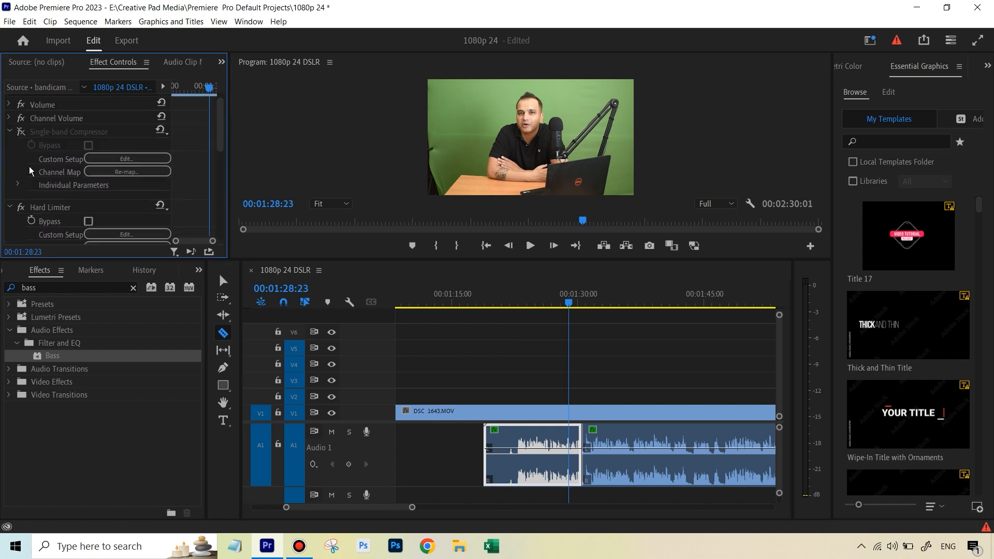
pyautogui.click(21, 207)
pyautogui.moveTo(220, 149); pyautogui.dragTo(220, 174)
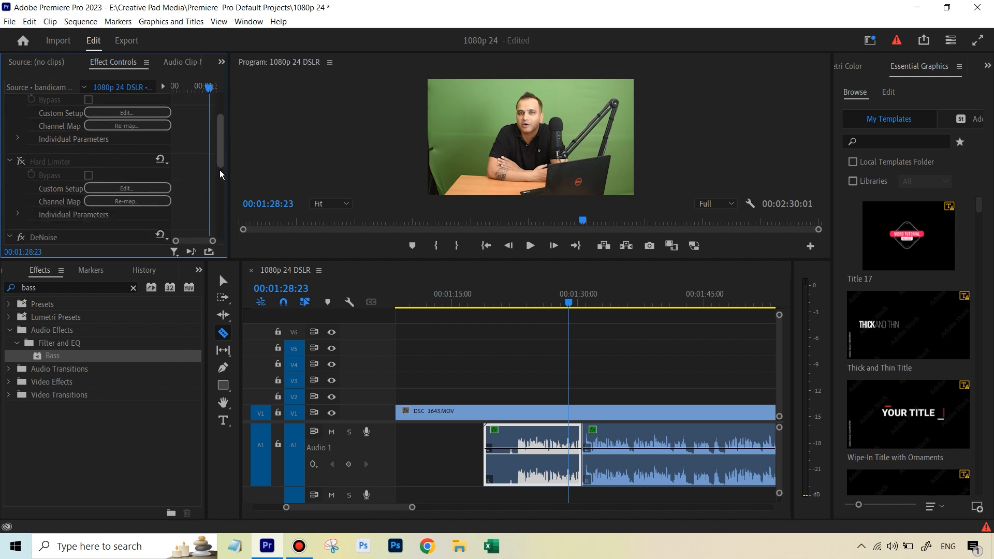
pyautogui.scroll(-3, 220, 174)
pyautogui.click(21, 171)
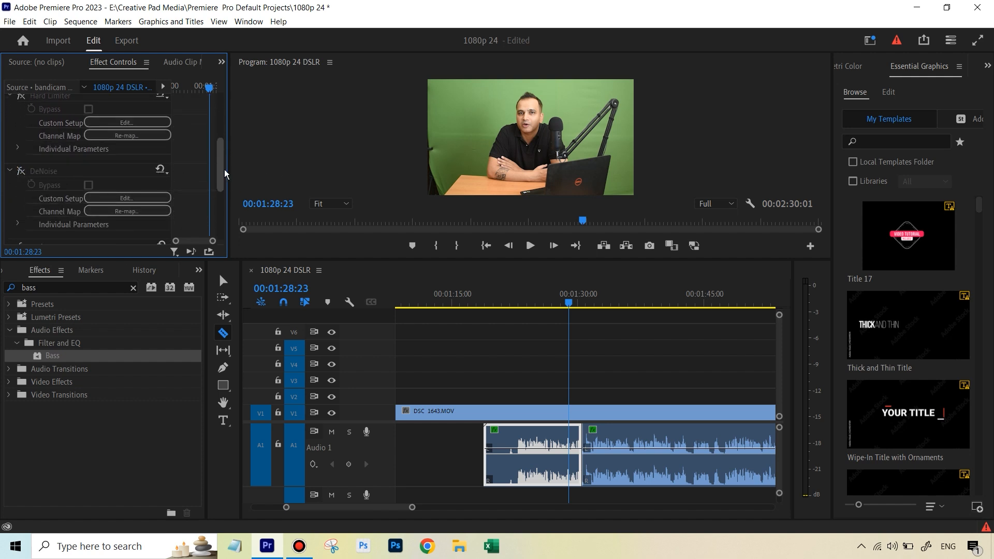
pyautogui.scroll(-4, 225, 174)
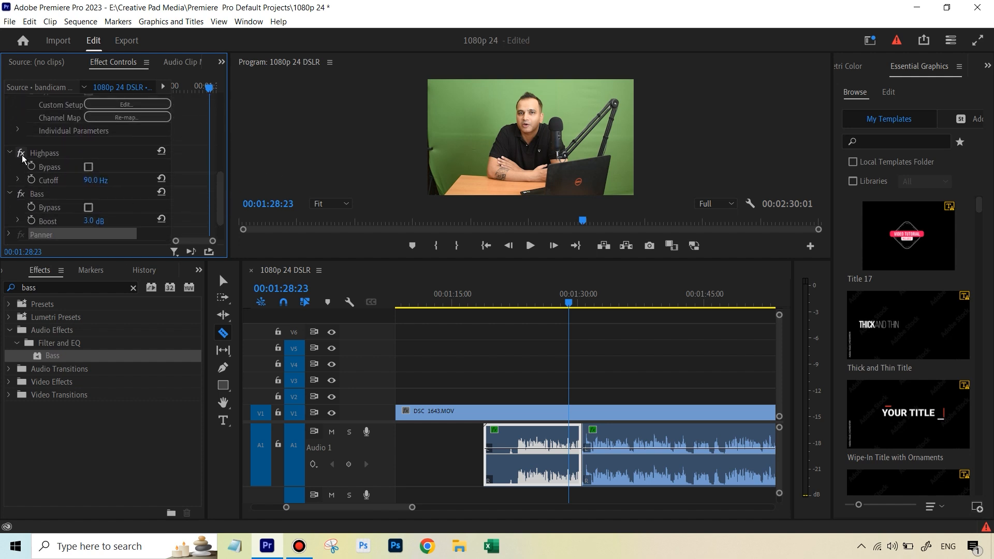
pyautogui.click(21, 153)
pyautogui.click(22, 194)
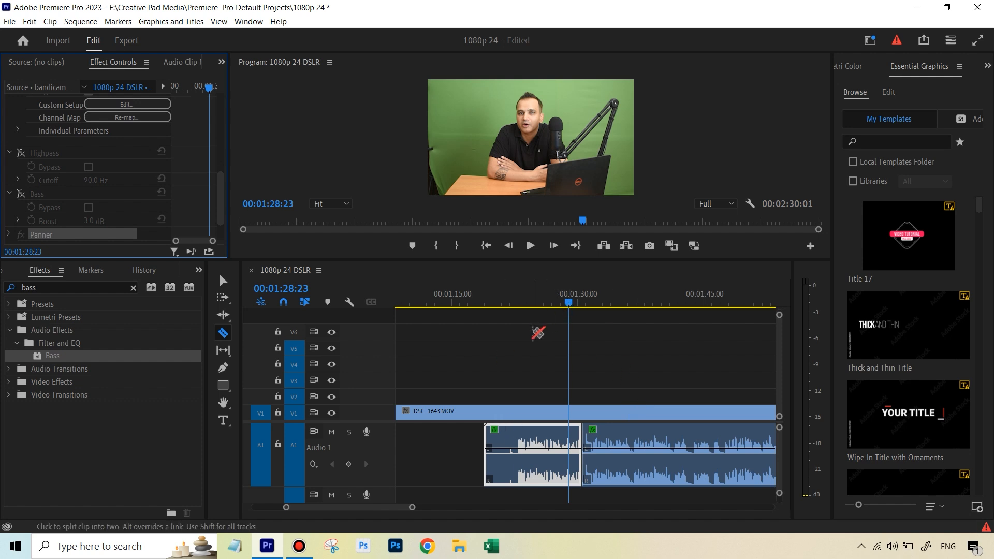
# Step: Move the playhead back and play the clip to hear the audio with the effects bypassed
pyautogui.moveTo(568, 299); pyautogui.dragTo(524, 301)
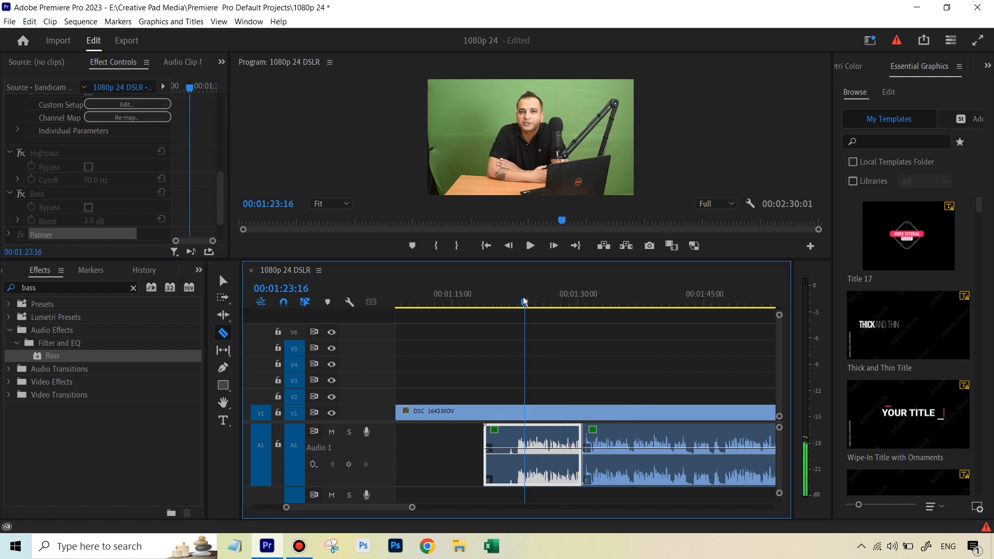
pyautogui.moveTo(222, 211); pyautogui.dragTo(233, 122)
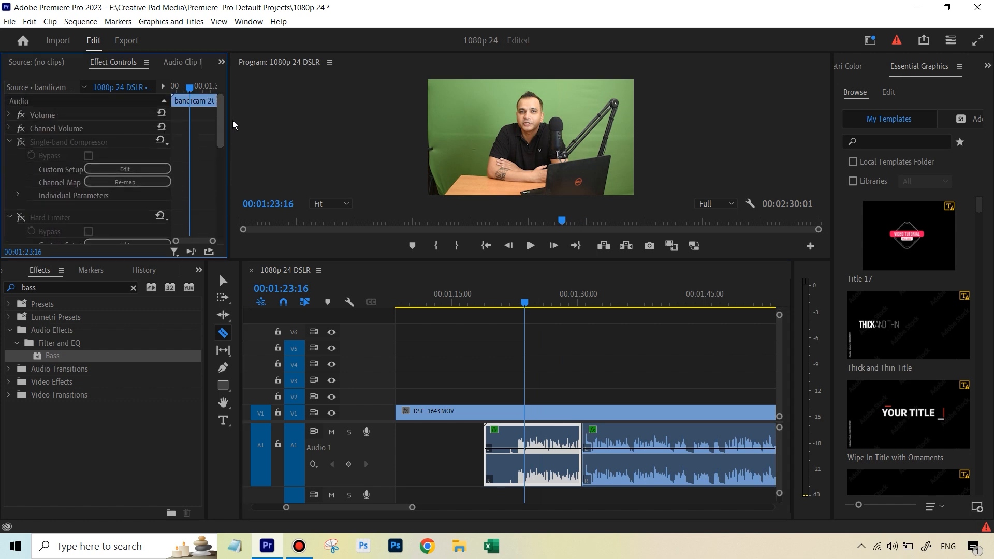
pyautogui.click(531, 246)
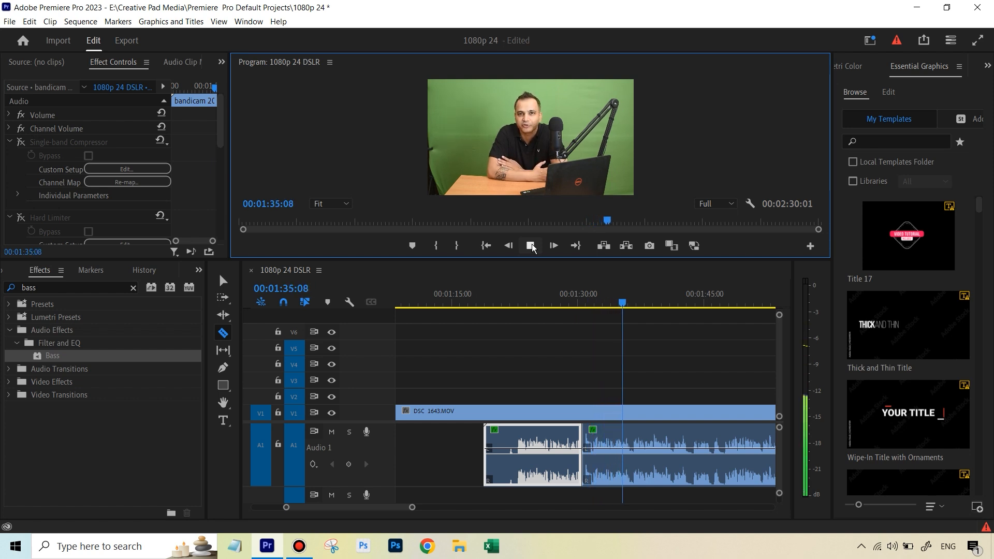
pyautogui.click(532, 246)
# Step: Switch to the Selection tool, select the first bandicam audio segment and re-enable all its bypassed audio effects
pyautogui.click(655, 411)
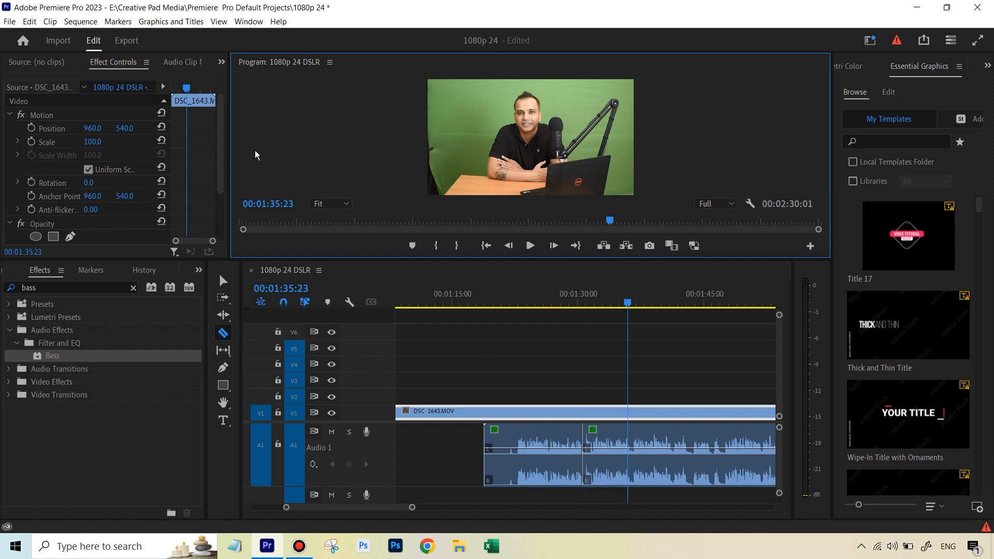
pyautogui.press('v')
pyautogui.click(564, 449)
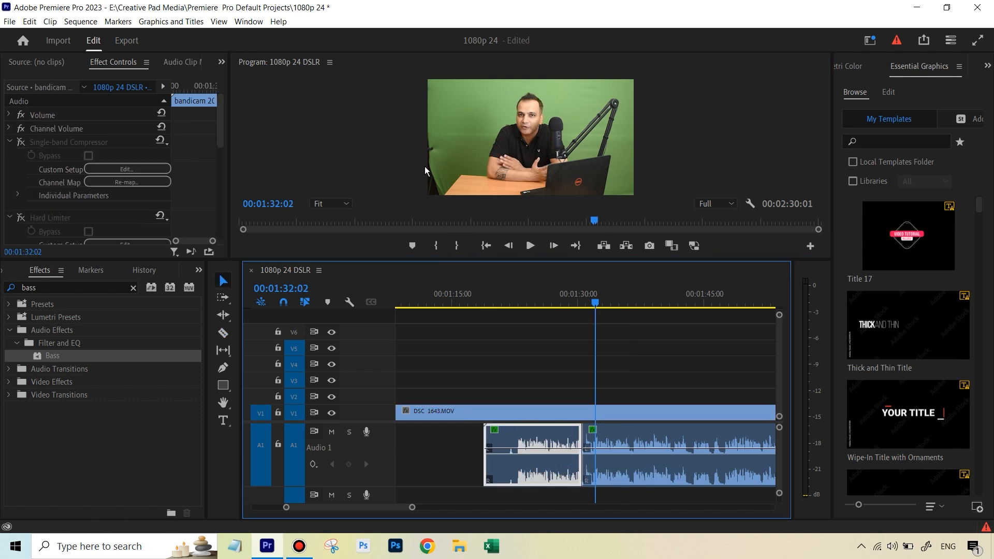
pyautogui.click(20, 142)
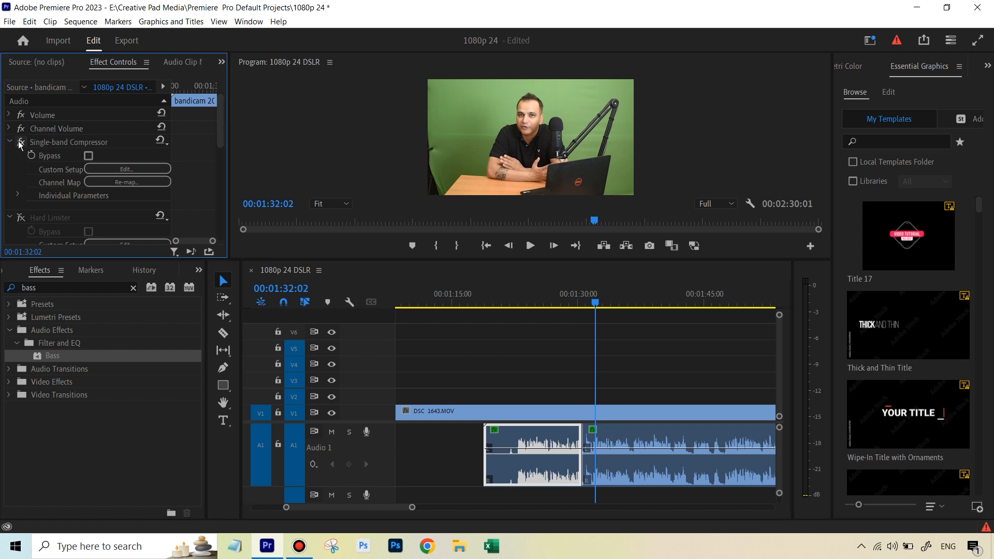
pyautogui.click(21, 217)
pyautogui.moveTo(222, 132); pyautogui.dragTo(216, 159)
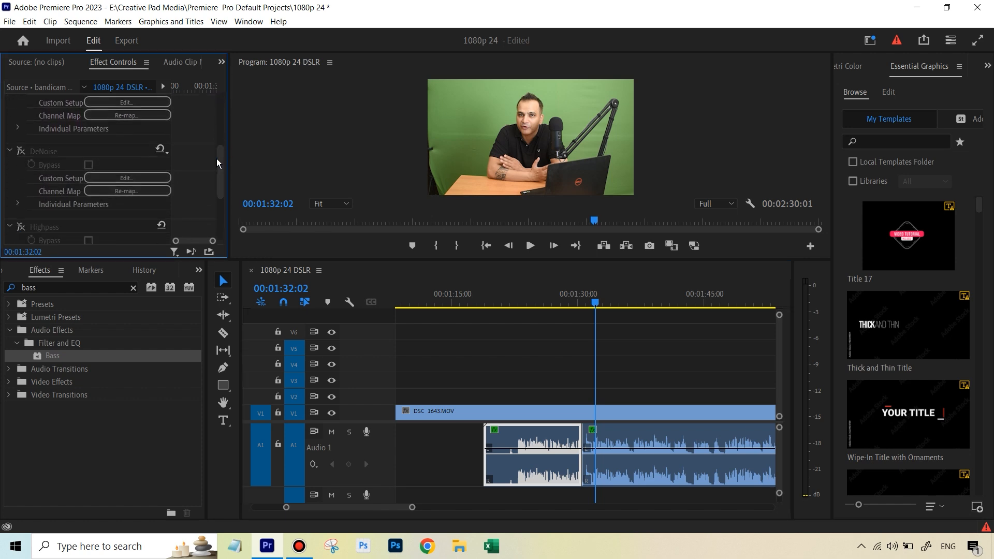
pyautogui.click(21, 225)
pyautogui.moveTo(221, 175); pyautogui.dragTo(219, 116)
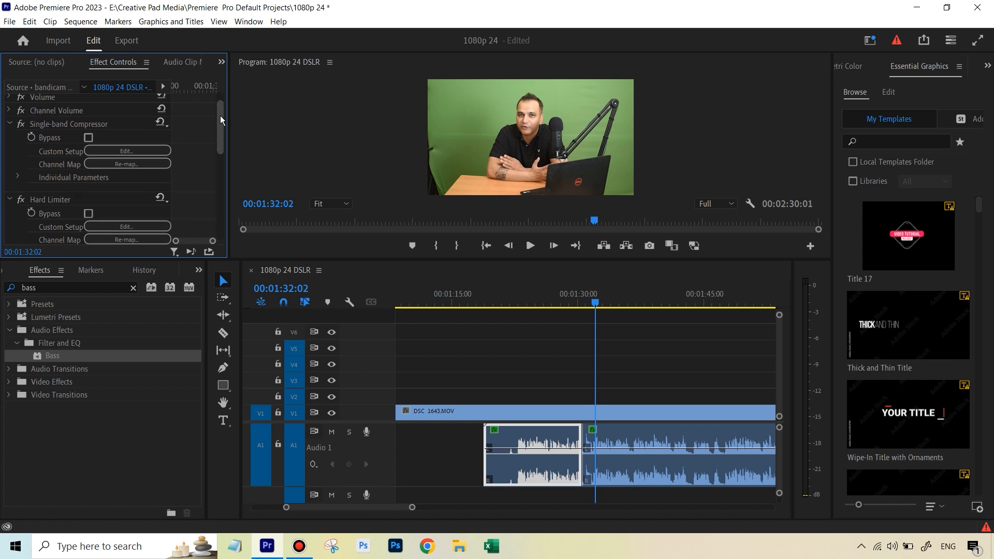
# Step: Select the compressor, limiter, DeNoise, Highpass and Bass effects and save them as a preset named Blue Yeti for Course
pyautogui.click(73, 125)
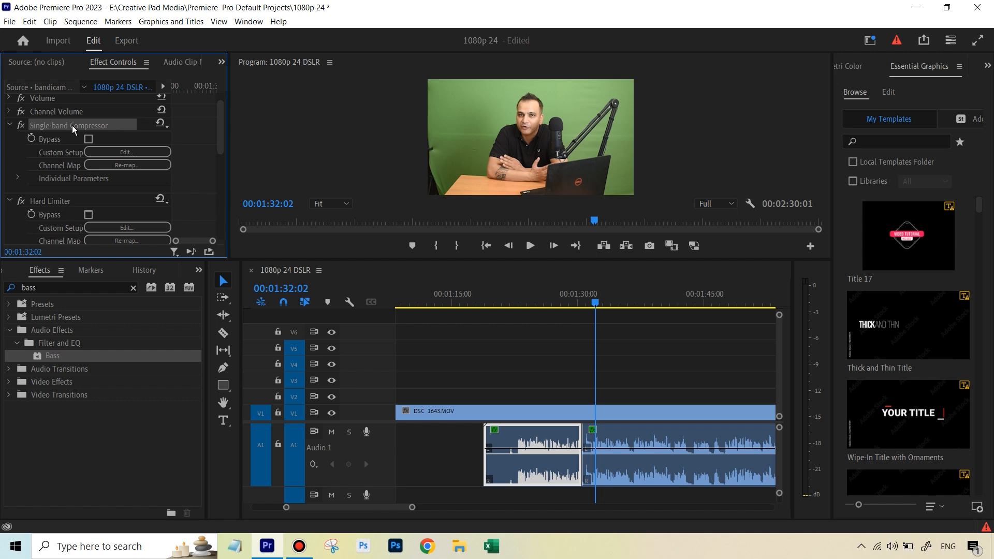
pyautogui.click(58, 197)
pyautogui.moveTo(224, 135); pyautogui.dragTo(222, 224)
pyautogui.click(60, 171)
pyautogui.click(62, 157)
pyautogui.click(38, 203)
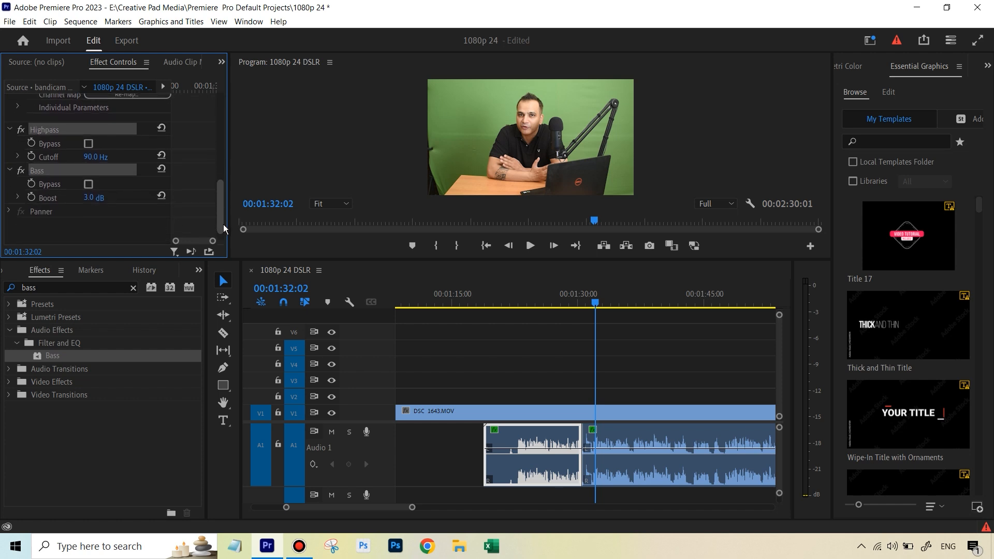
pyautogui.rightClick(113, 173)
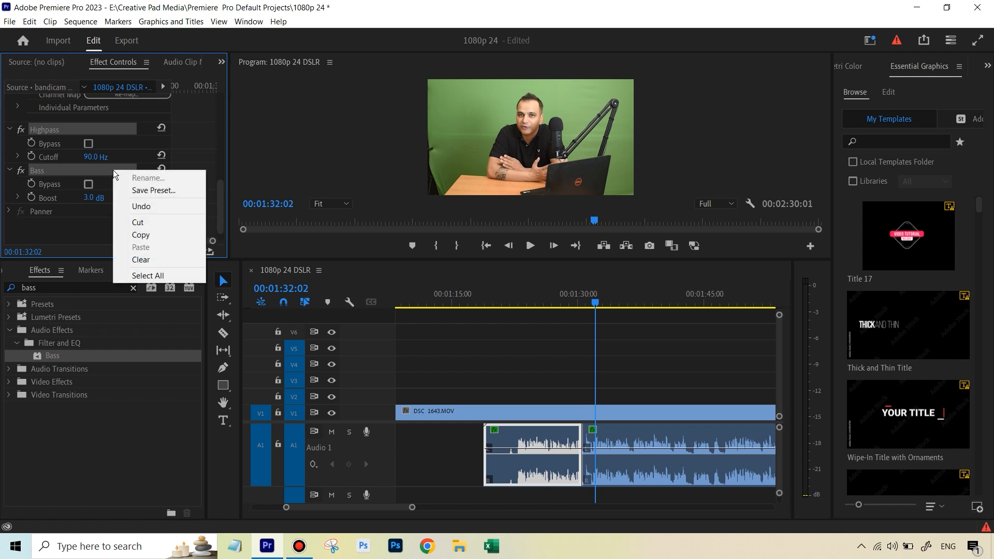
pyautogui.click(155, 192)
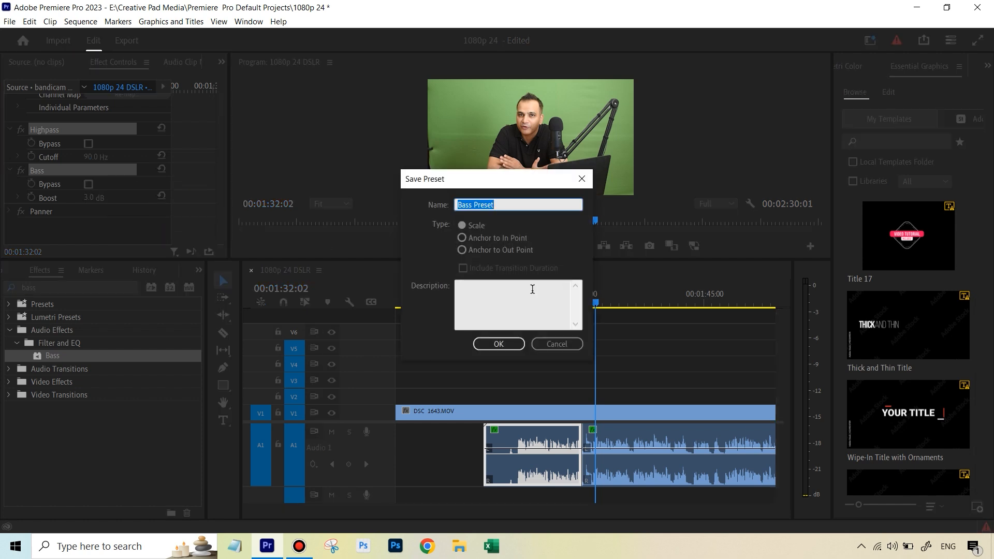
pyautogui.write('Blue Yeti')
pyautogui.click(504, 347)
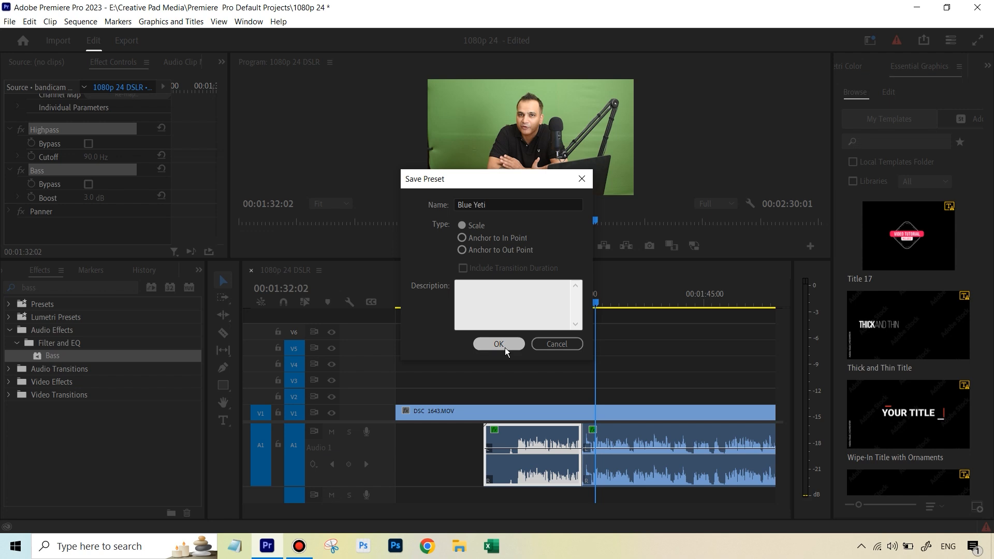
pyautogui.click(523, 203)
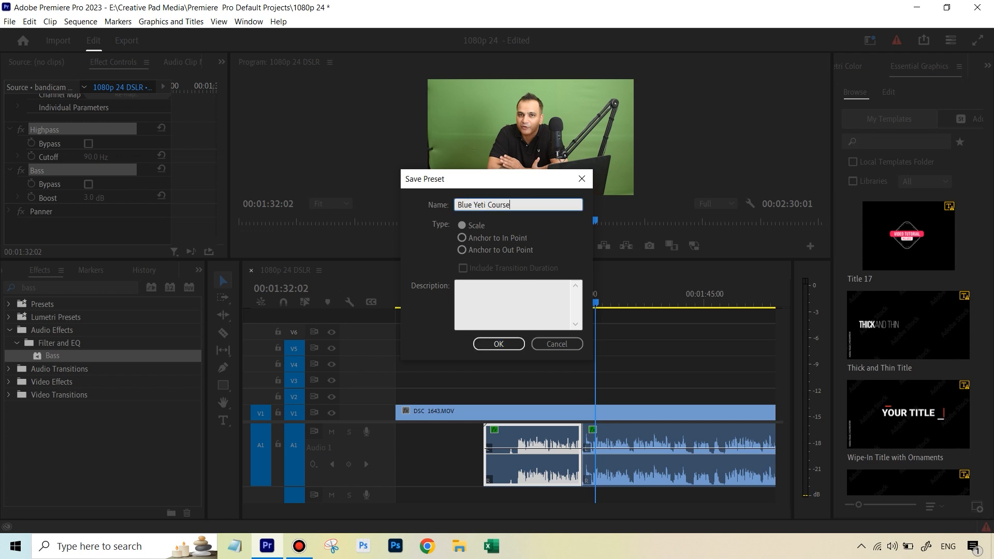
pyautogui.write('for')
pyautogui.click(502, 344)
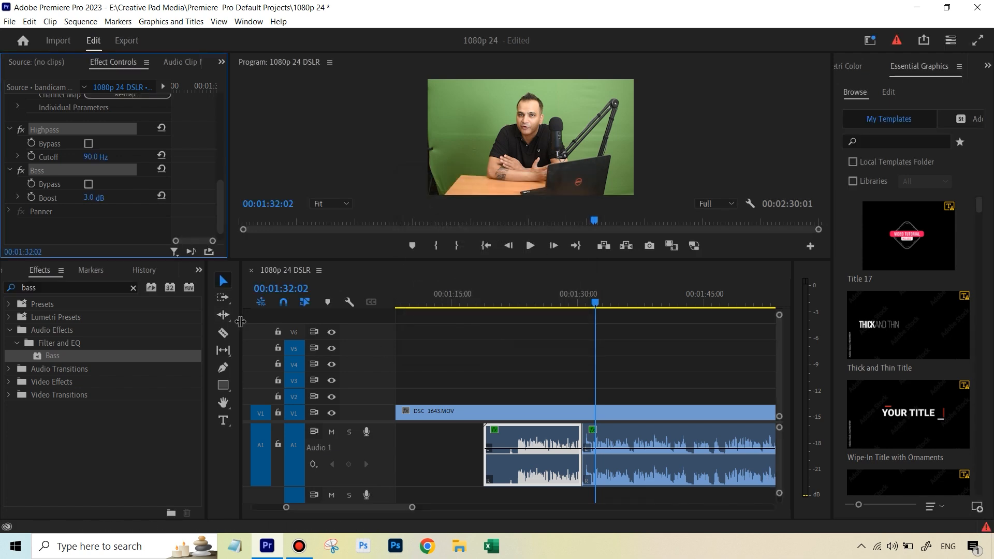
# Step: Clear the effects search and open the Presets folder to find the Blue Yeti for Course preset
pyautogui.click(9, 306)
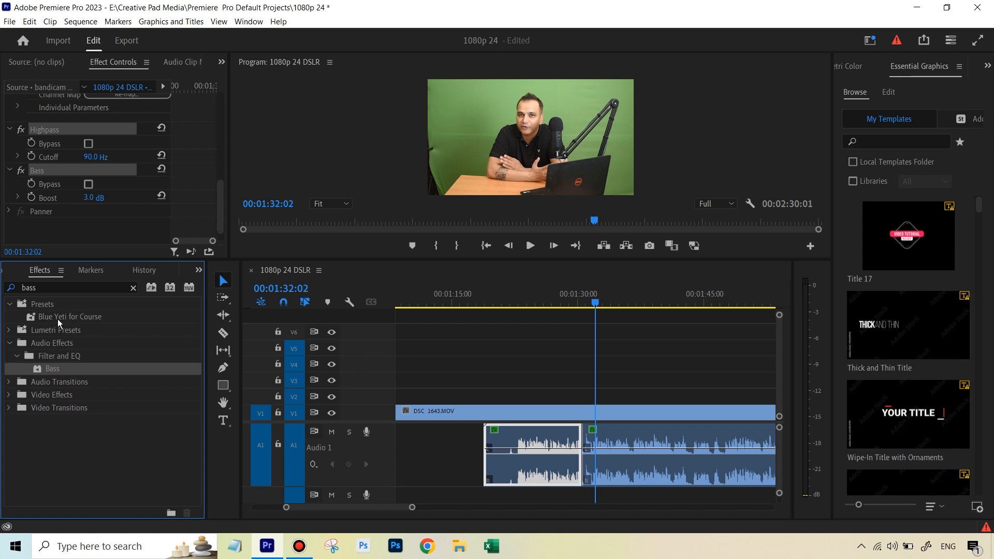
pyautogui.click(133, 290)
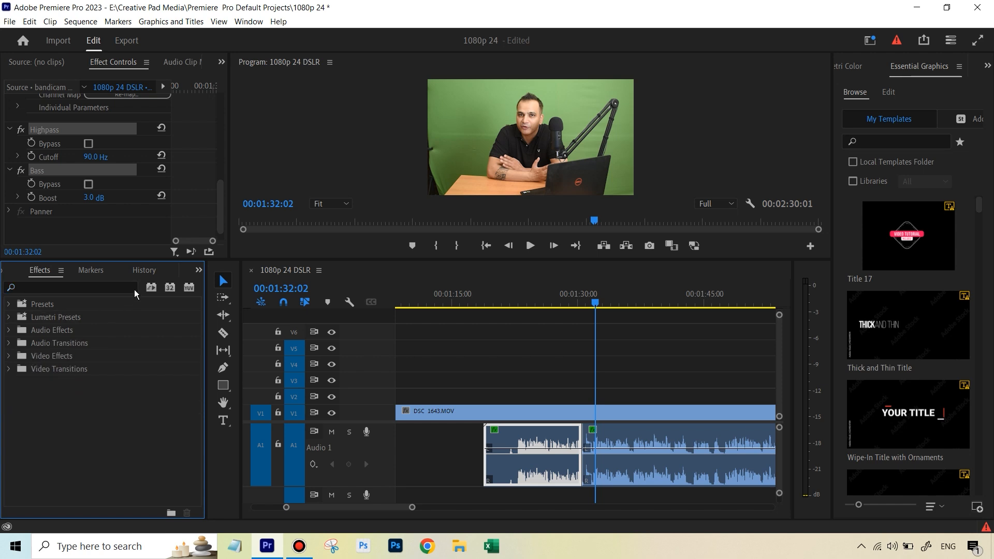
pyautogui.click(9, 304)
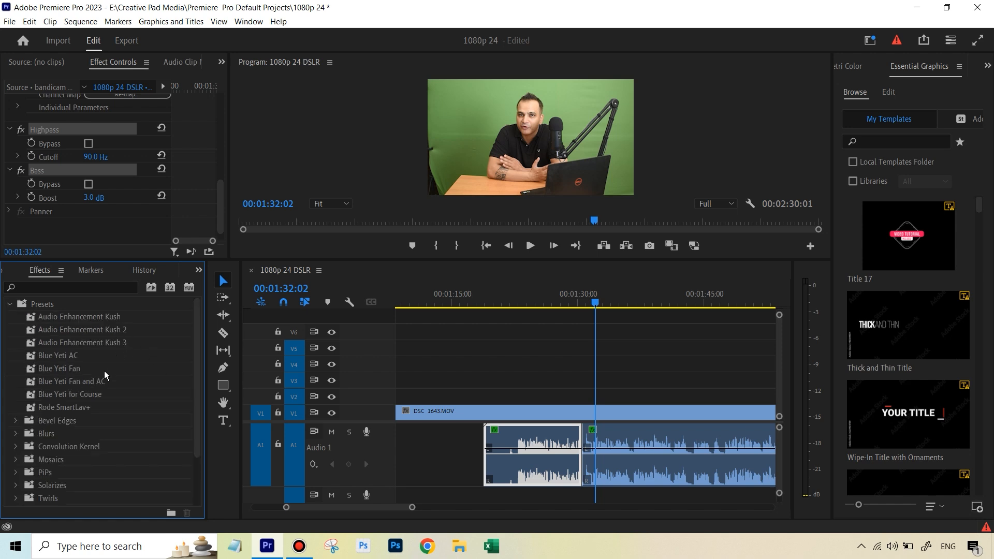
pyautogui.click(74, 396)
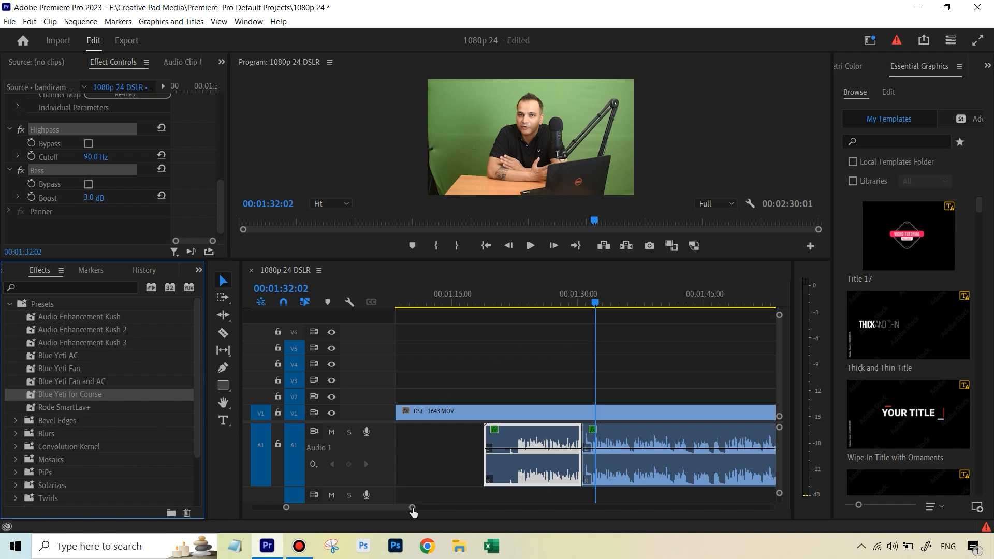
# Step: Delete the Single-band Compressor, Hard Limiter, DeNoise, Highpass and Bass effects from the bandicam audio segment
pyautogui.moveTo(413, 512)
pyautogui.mouseDown()
pyautogui.moveTo(497, 512)
pyautogui.moveTo(412, 513)
pyautogui.moveTo(422, 512)
pyautogui.mouseUp()
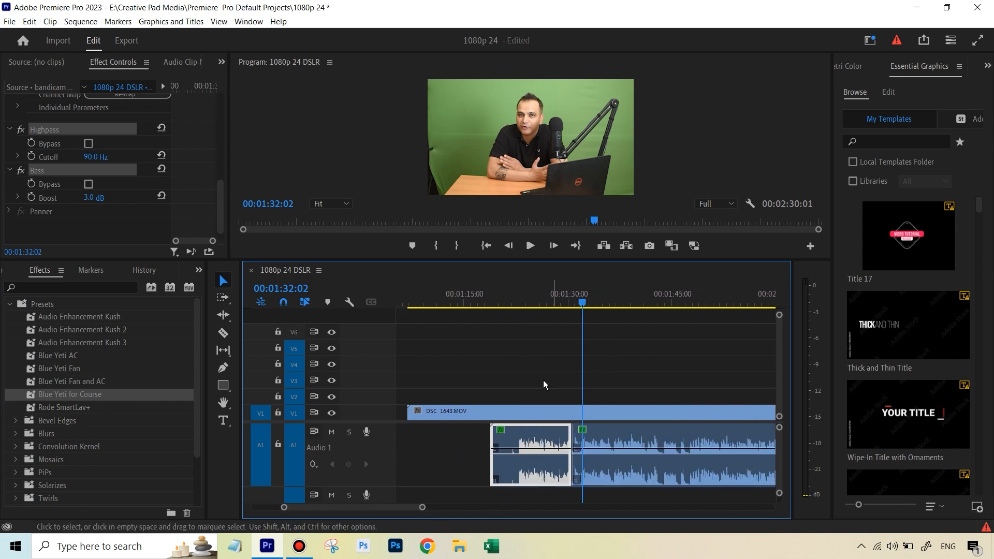
pyautogui.click(535, 294)
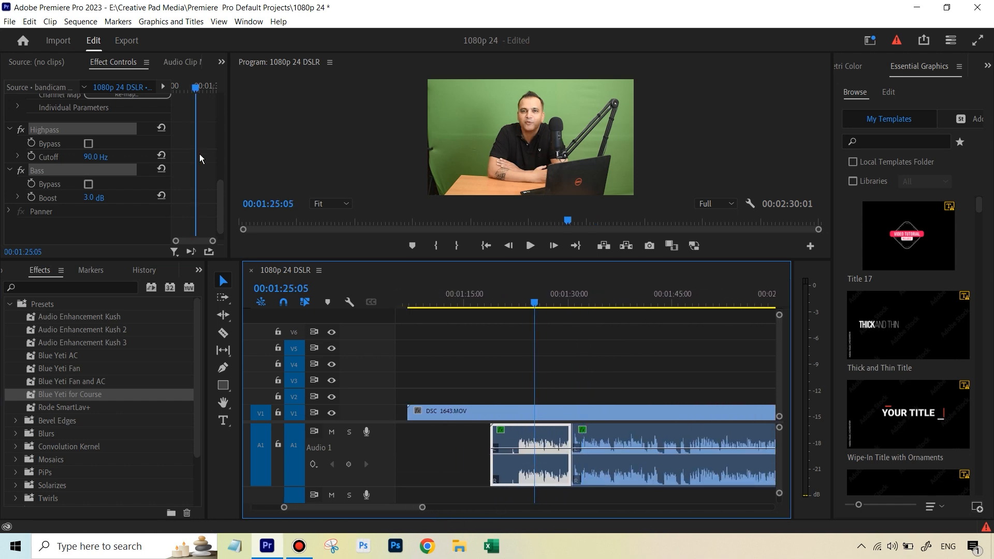
pyautogui.moveTo(220, 200); pyautogui.dragTo(224, 117)
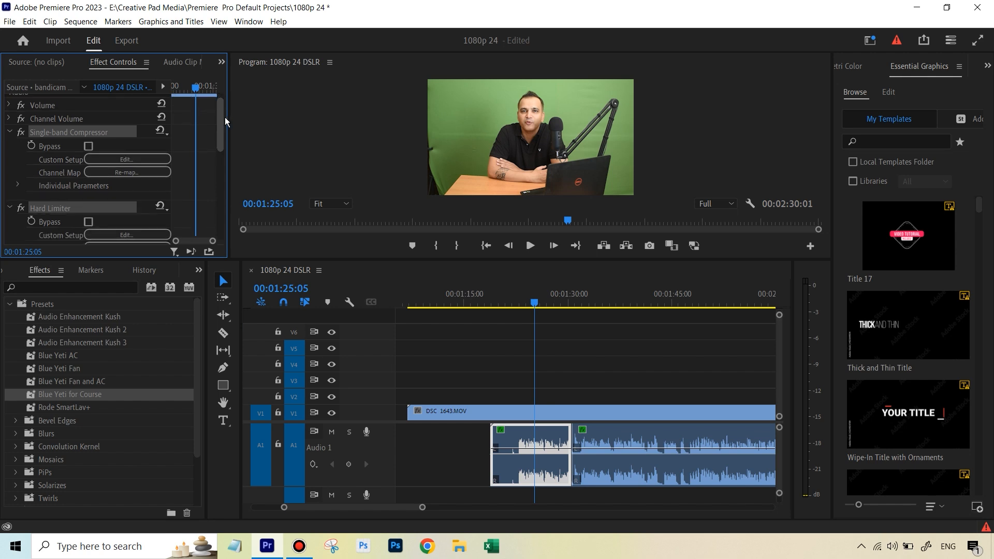
pyautogui.click(6, 190)
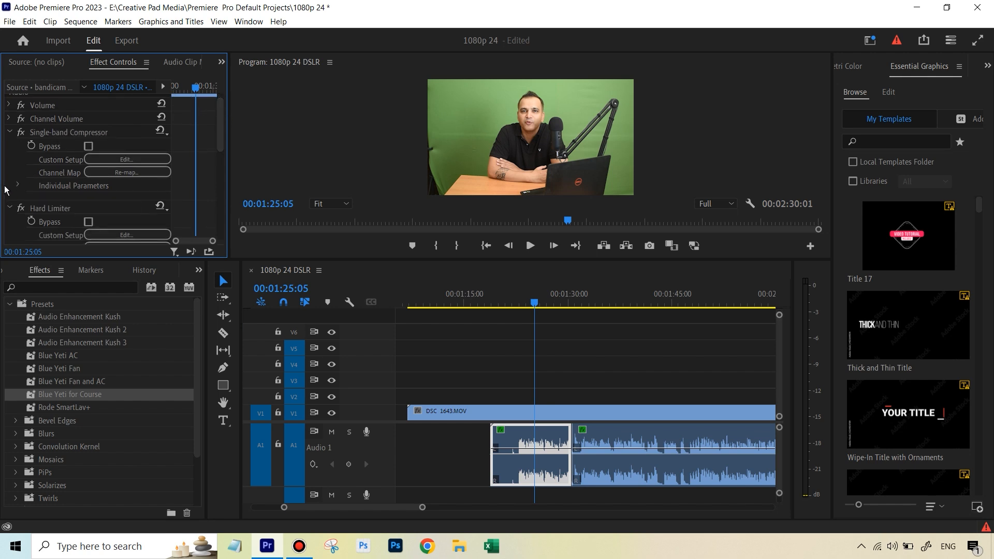
pyautogui.click(65, 129)
pyautogui.press('Delete')
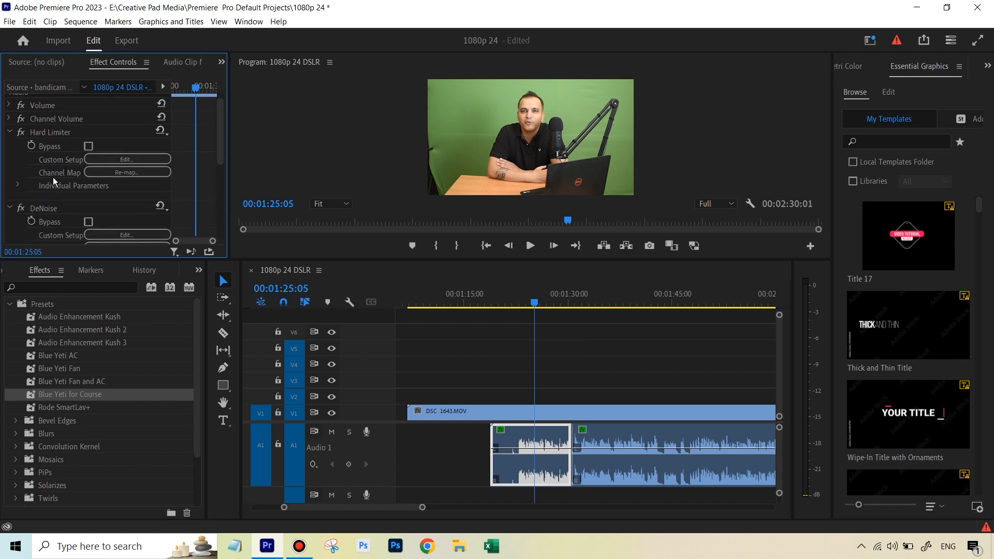
pyautogui.click(51, 132)
pyautogui.press('Delete')
pyautogui.press('Delete')
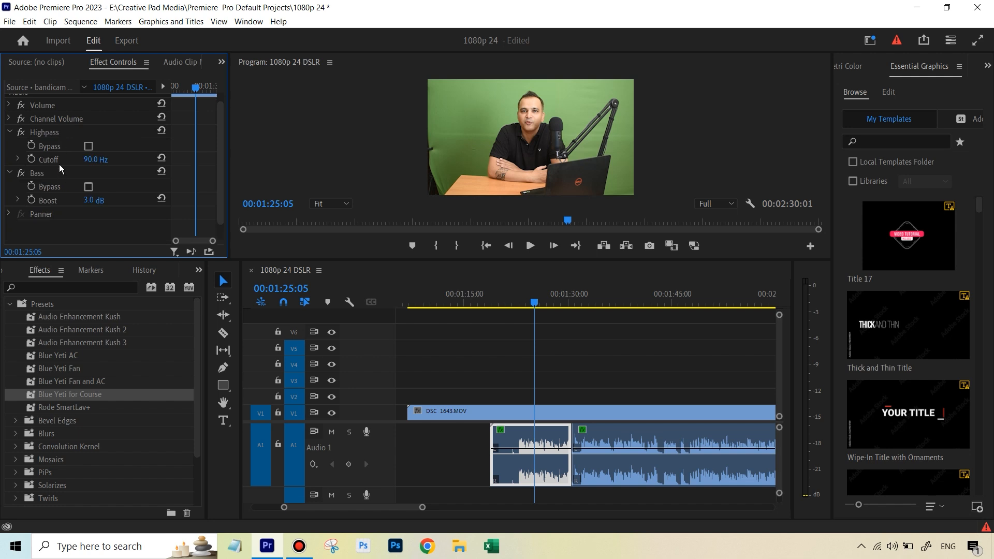
pyautogui.click(57, 133)
pyautogui.press('Delete')
pyautogui.click(51, 143)
pyautogui.press('Delete')
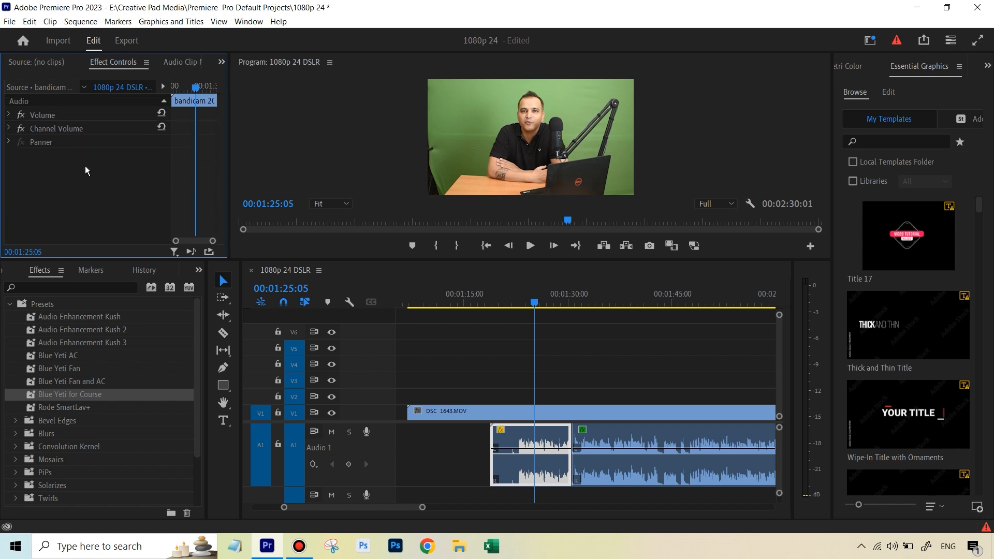
# Step: Apply the Blue Yeti for Course preset to the first bandicam audio segment after previewing playback
pyautogui.click(530, 246)
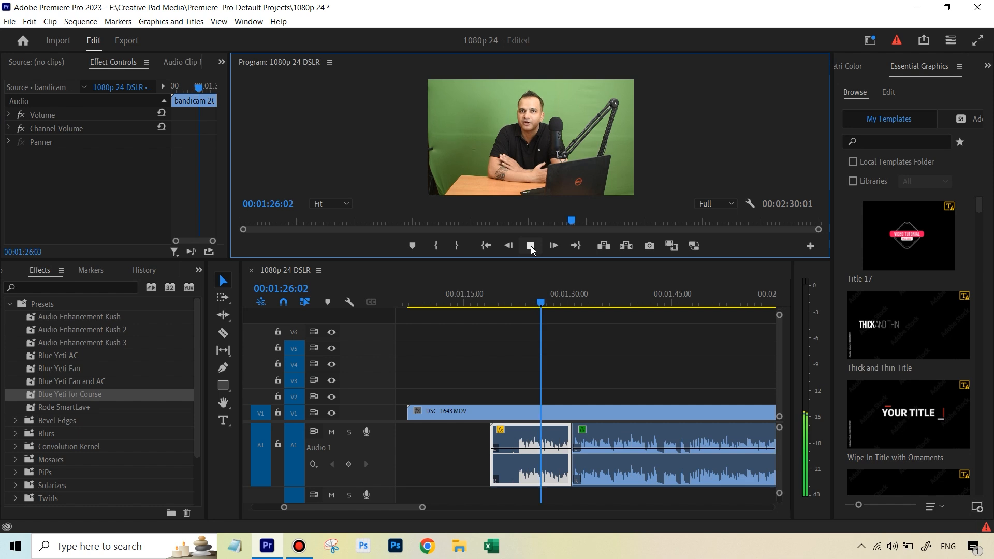
pyautogui.click(530, 247)
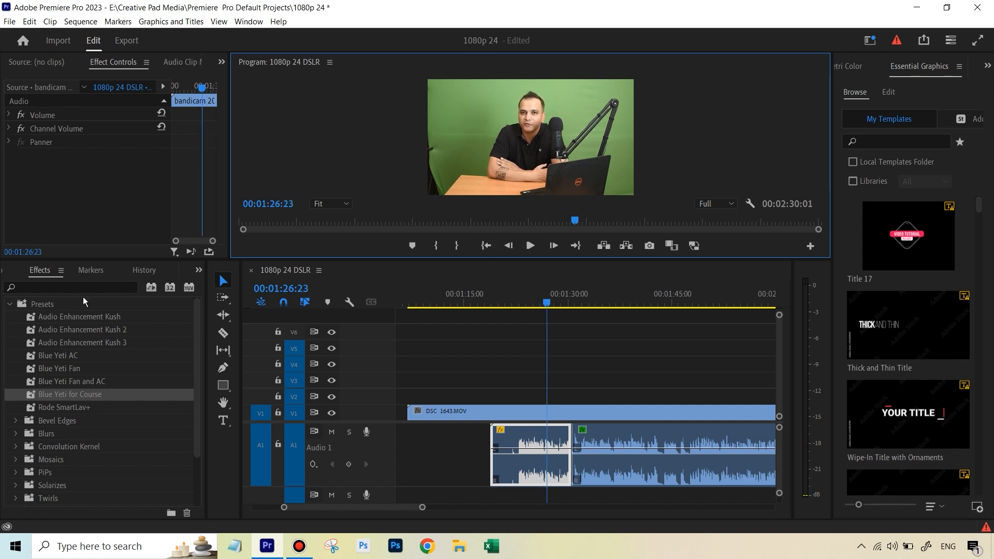
pyautogui.click(9, 303)
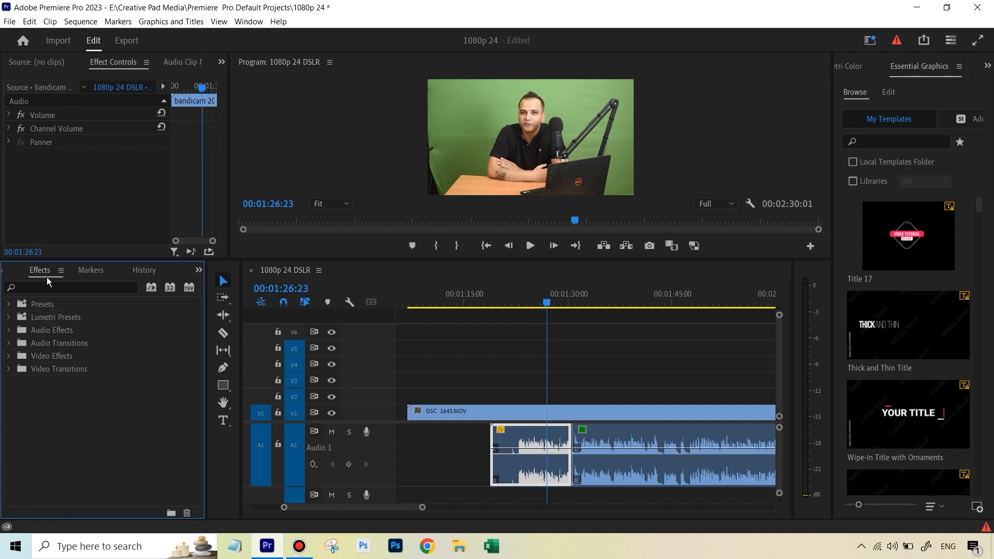
pyautogui.click(9, 304)
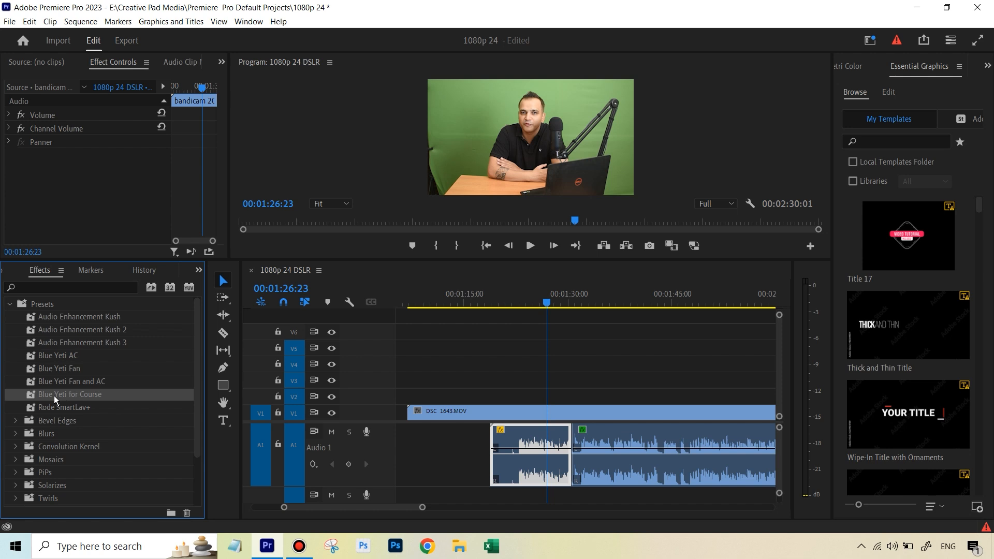
pyautogui.moveTo(68, 396); pyautogui.dragTo(514, 460)
pyautogui.moveTo(219, 131)
pyautogui.mouseDown()
pyautogui.moveTo(219, 209)
pyautogui.moveTo(225, 144)
pyautogui.mouseUp()
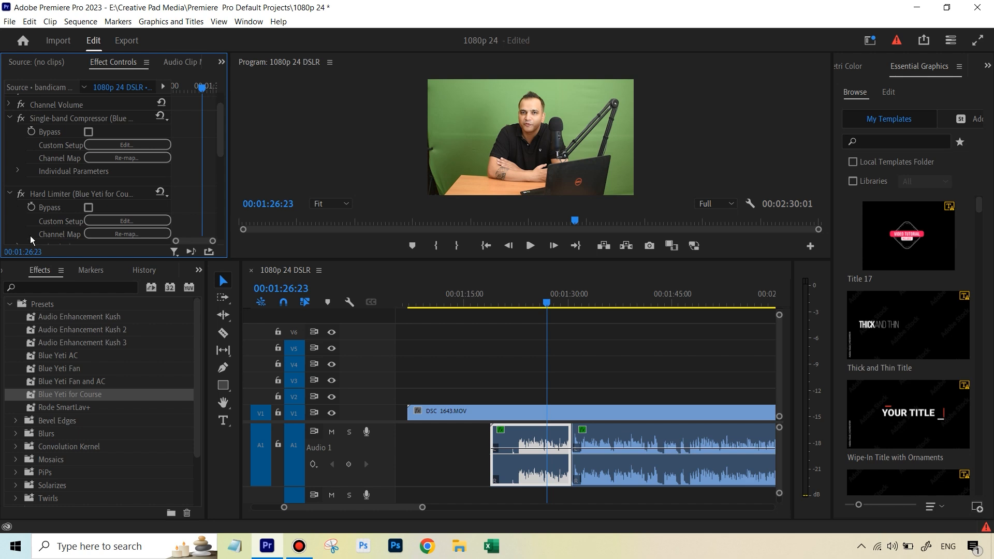
# Step: Open Audio Gain for the bandicam segment and normalize its max peak to 0 dB
pyautogui.rightClick(539, 446)
pyautogui.click(595, 391)
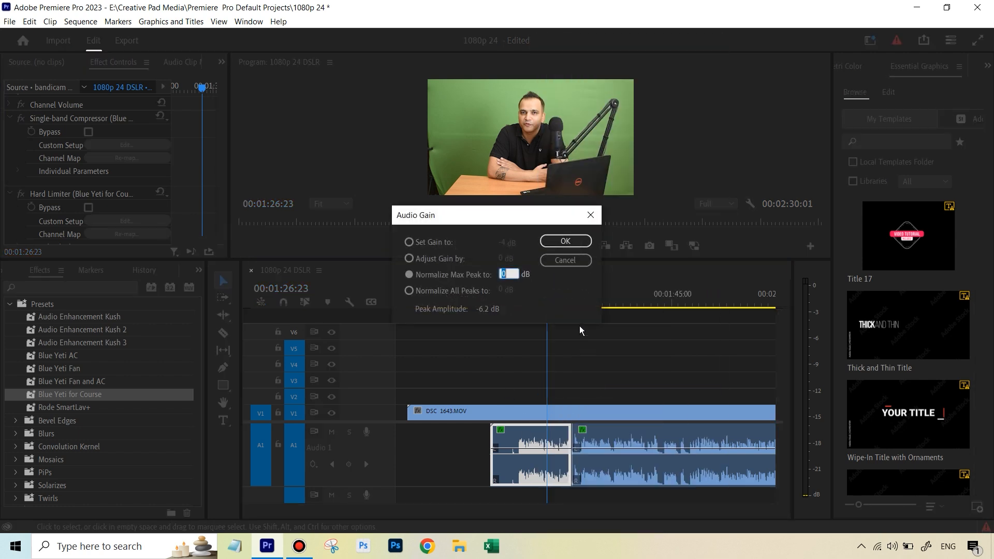
pyautogui.click(564, 242)
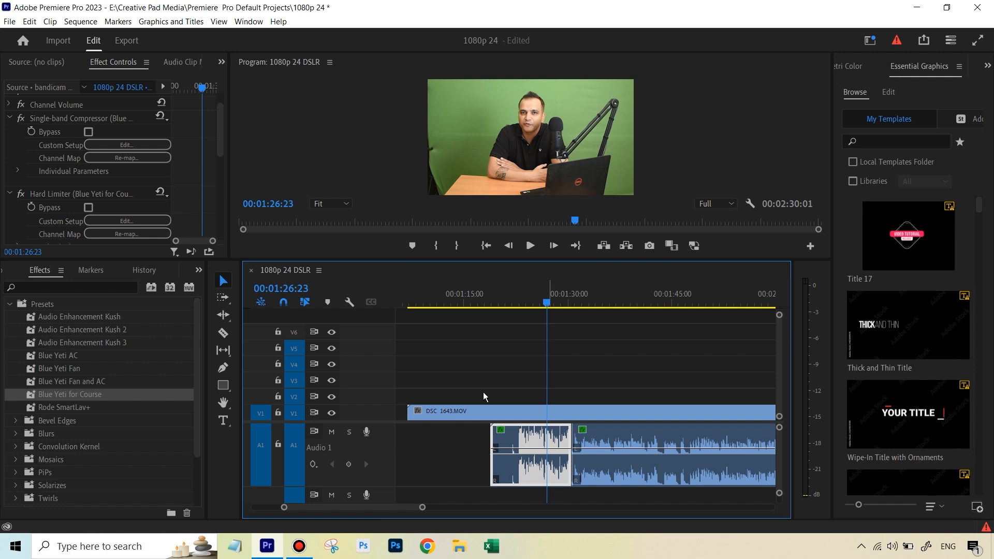
# Step: Reopen Audio Gain for the bandicam segment and normalize all peaks to -7 dB
pyautogui.rightClick(539, 436)
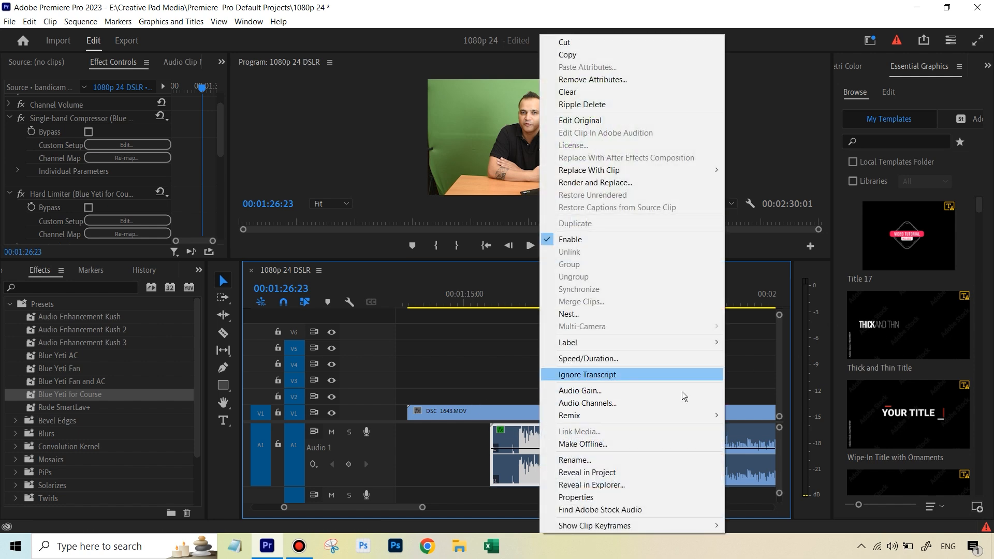
pyautogui.click(613, 391)
pyautogui.click(487, 291)
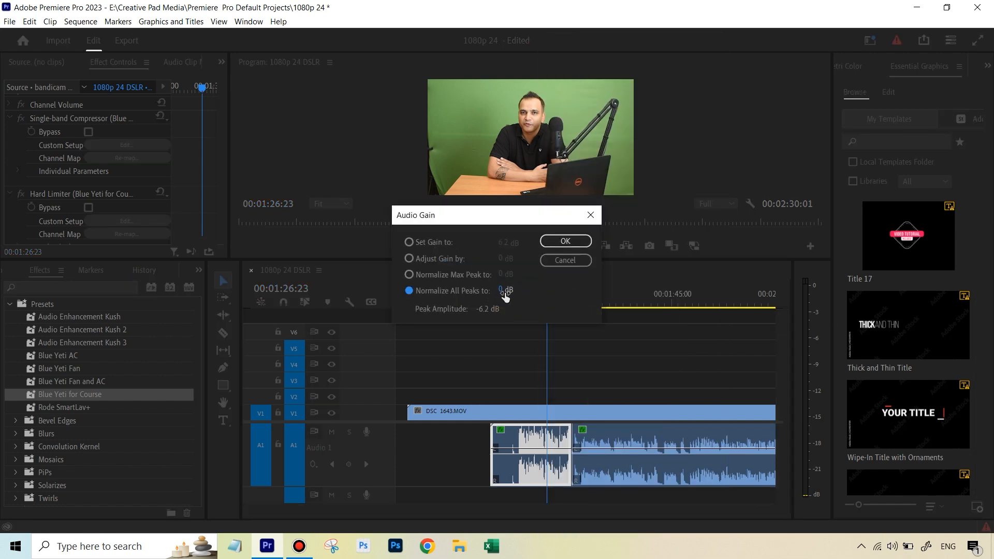
pyautogui.write('-')
pyautogui.write('6')
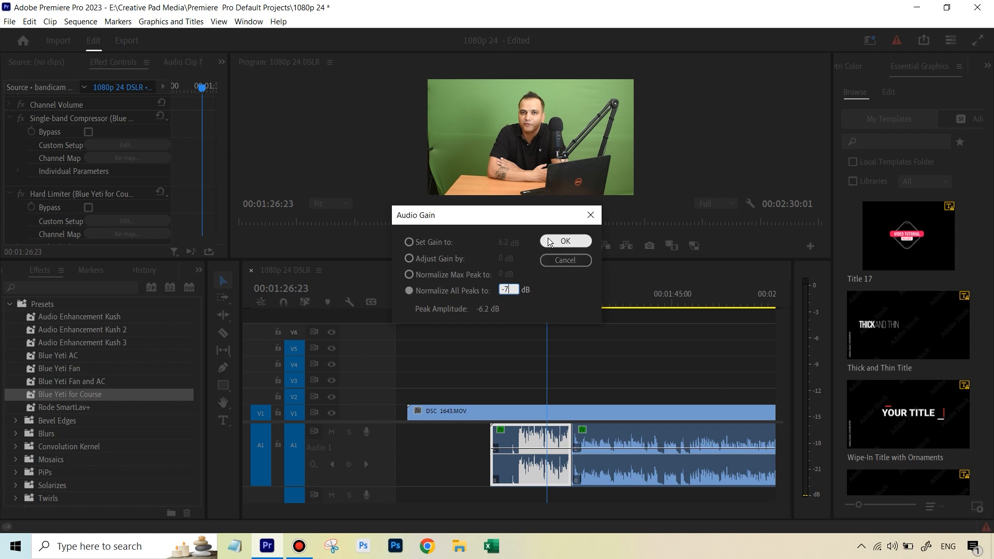
pyautogui.click(559, 242)
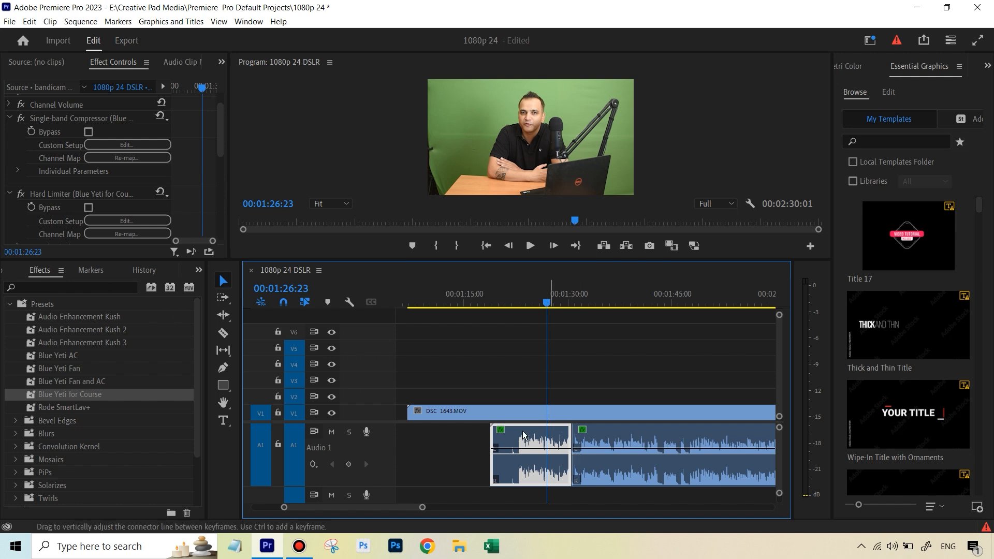
# Step: Search the effects for volume and apply the Volume effect to the bandicam segment
pyautogui.click(60, 285)
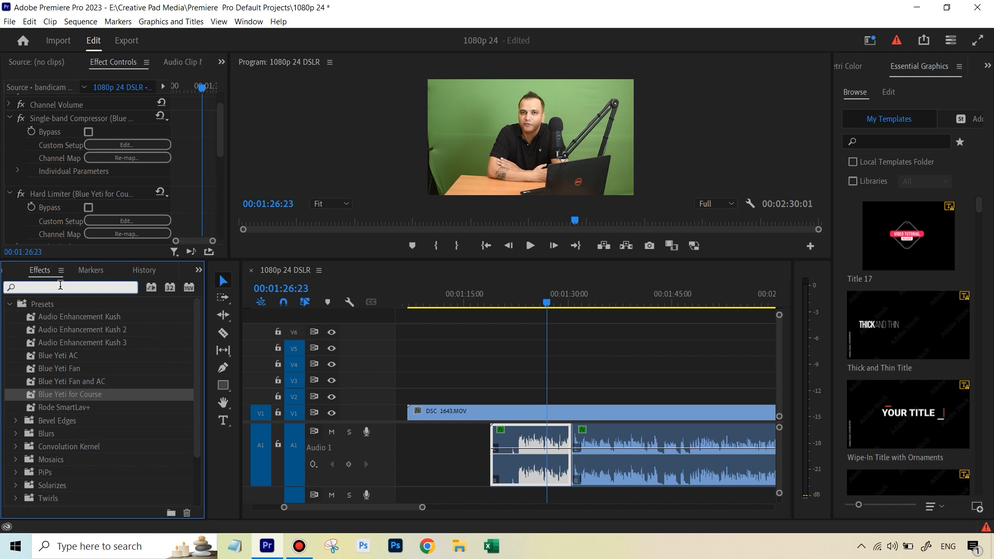
pyautogui.write('v')
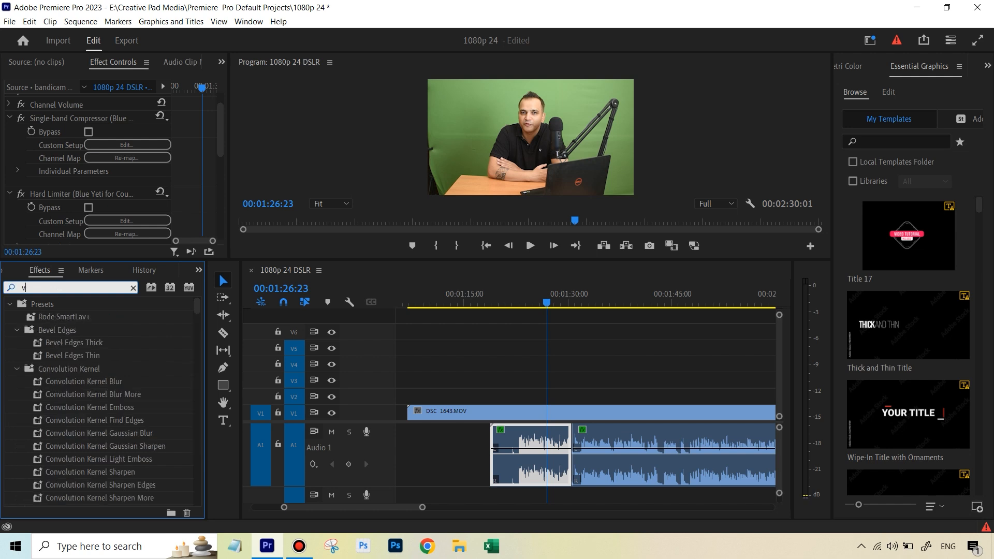
pyautogui.write('olume')
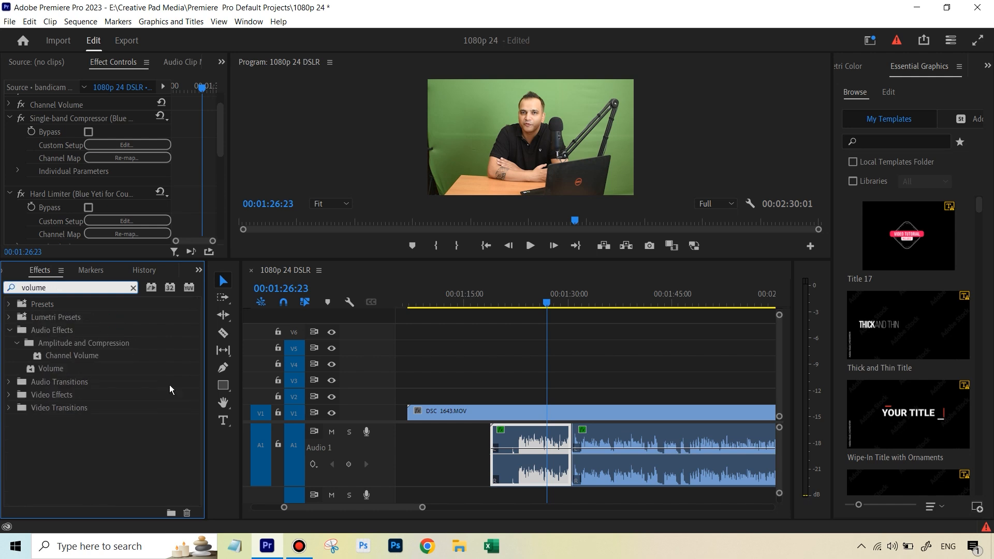
pyautogui.moveTo(48, 370); pyautogui.dragTo(517, 452)
# Step: Open Audio Gain again and normalize the bandicam segment's max peak to 0 dB
pyautogui.rightClick(527, 442)
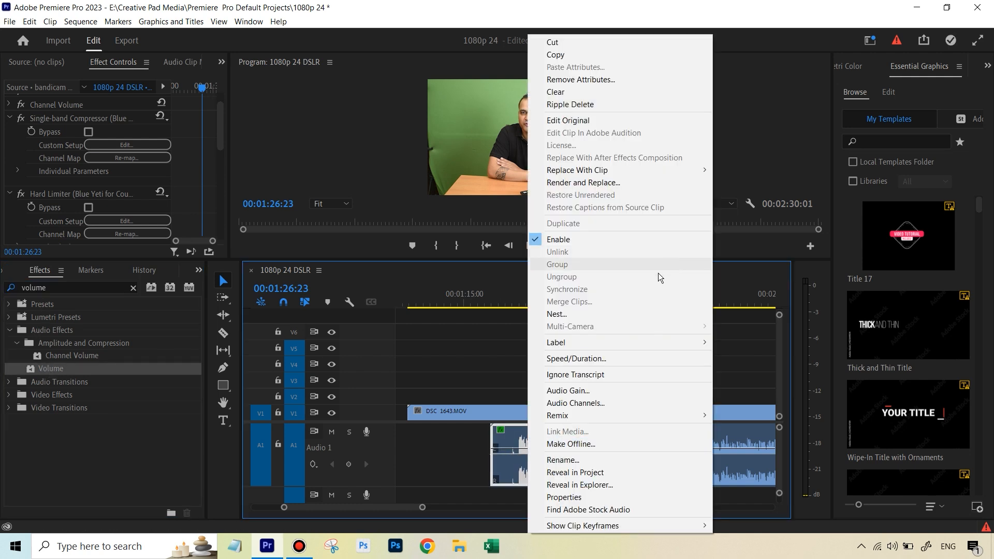
pyautogui.click(588, 390)
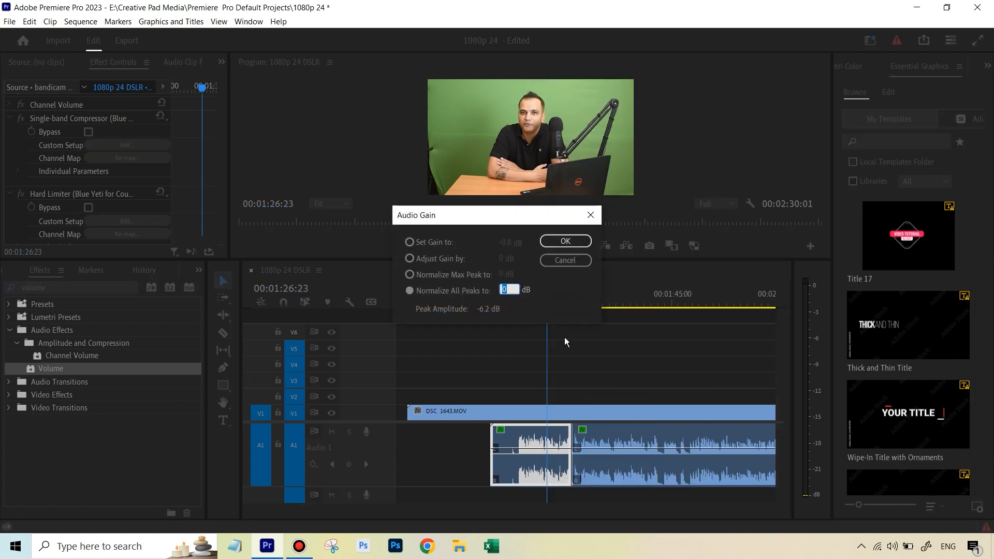
pyautogui.click(477, 276)
pyautogui.click(565, 241)
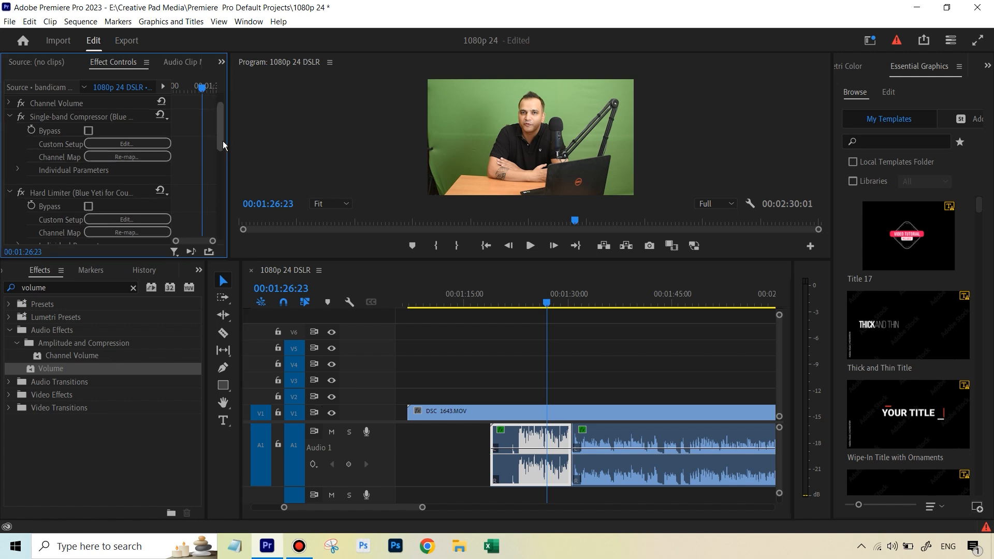
# Step: Set the Volume effect's level to -7.3 dB and preview the audio
pyautogui.moveTo(223, 141); pyautogui.dragTo(225, 226)
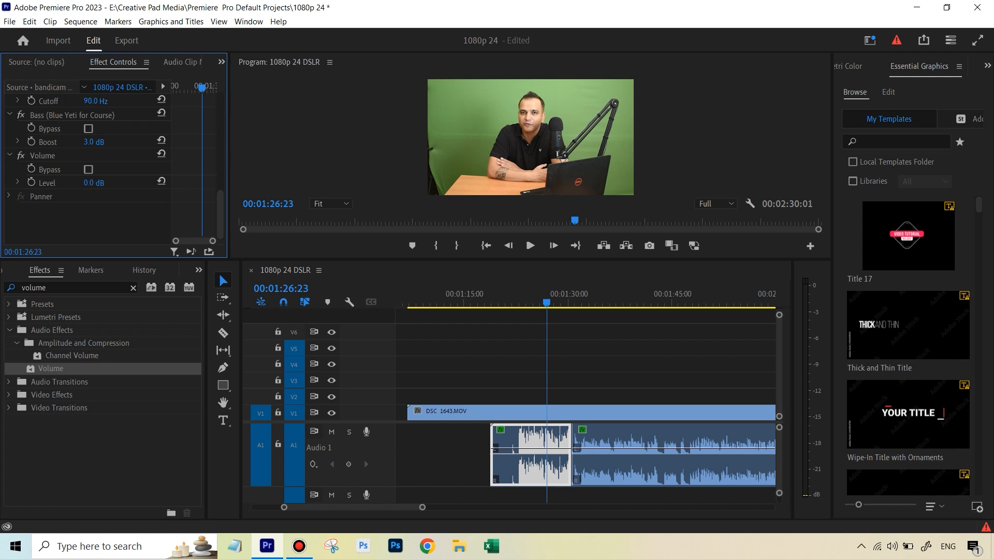
pyautogui.moveTo(94, 183); pyautogui.dragTo(91, 183)
pyautogui.click(530, 245)
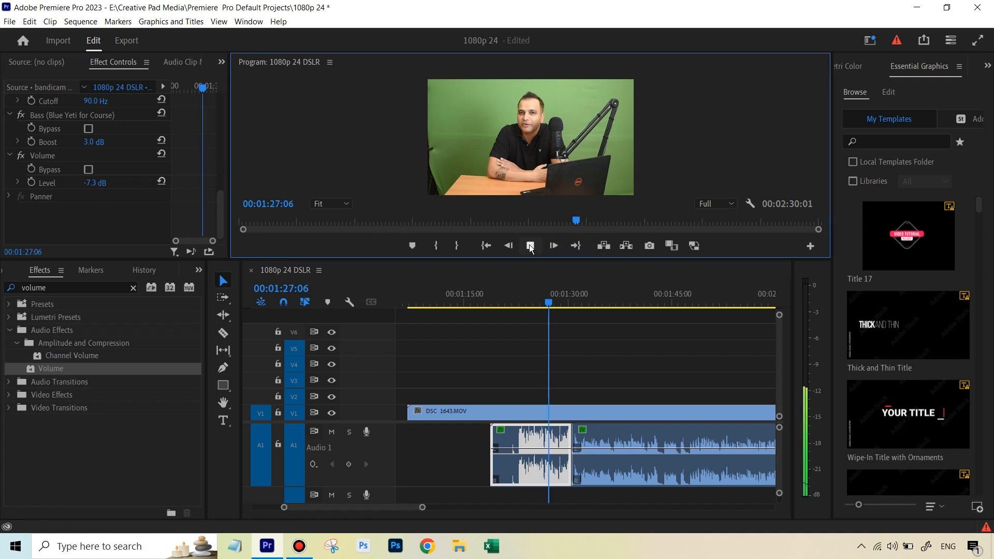
pyautogui.click(530, 247)
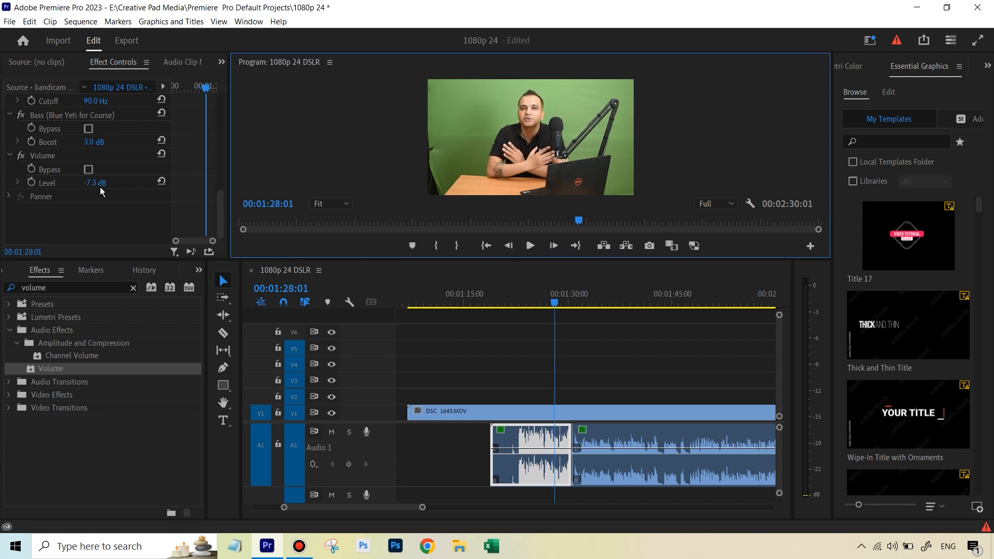
# Step: Select the Volume and Bass effects in the segment's effect list
pyautogui.click(47, 156)
pyautogui.keyDown('ctrl'); pyautogui.click(49, 117); pyautogui.keyUp('ctrl')
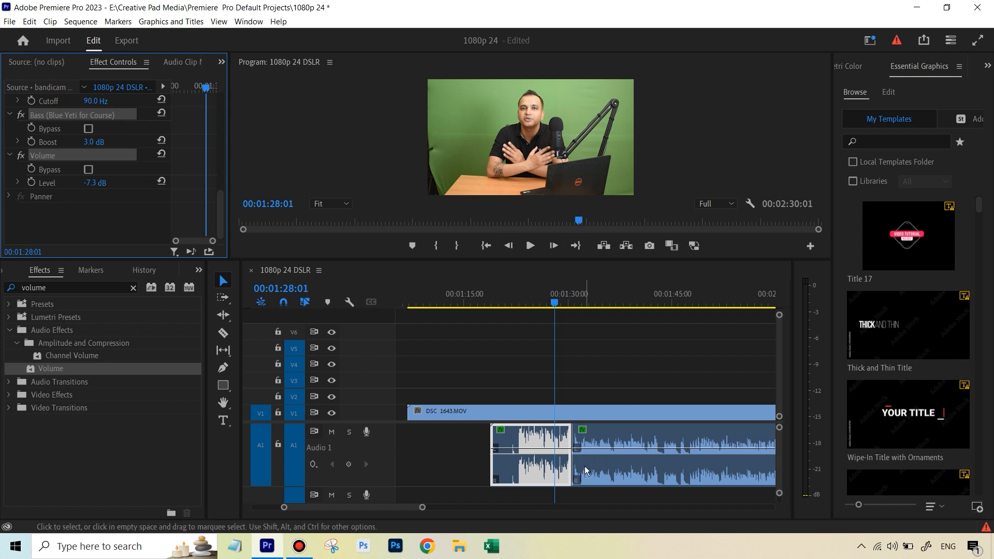
pyautogui.moveTo(586, 475)
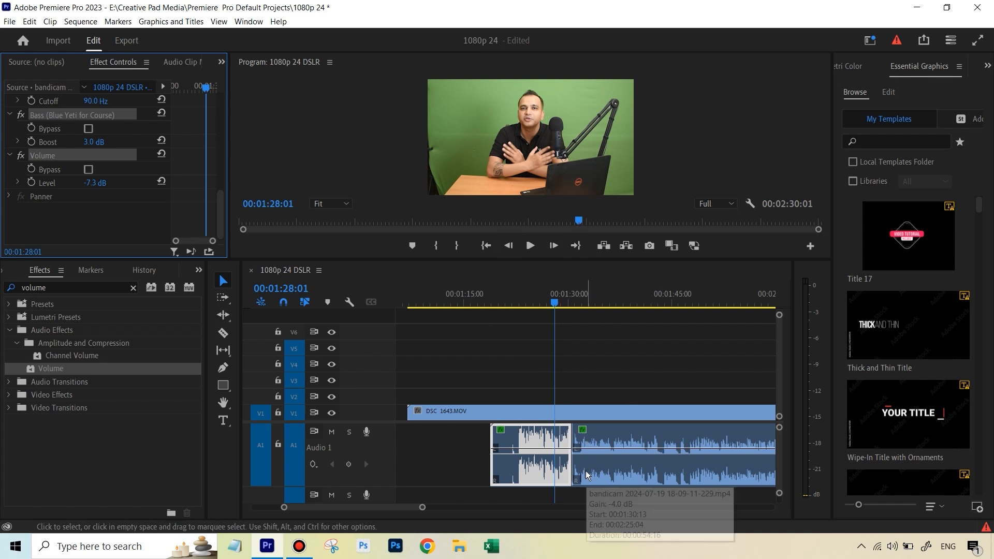